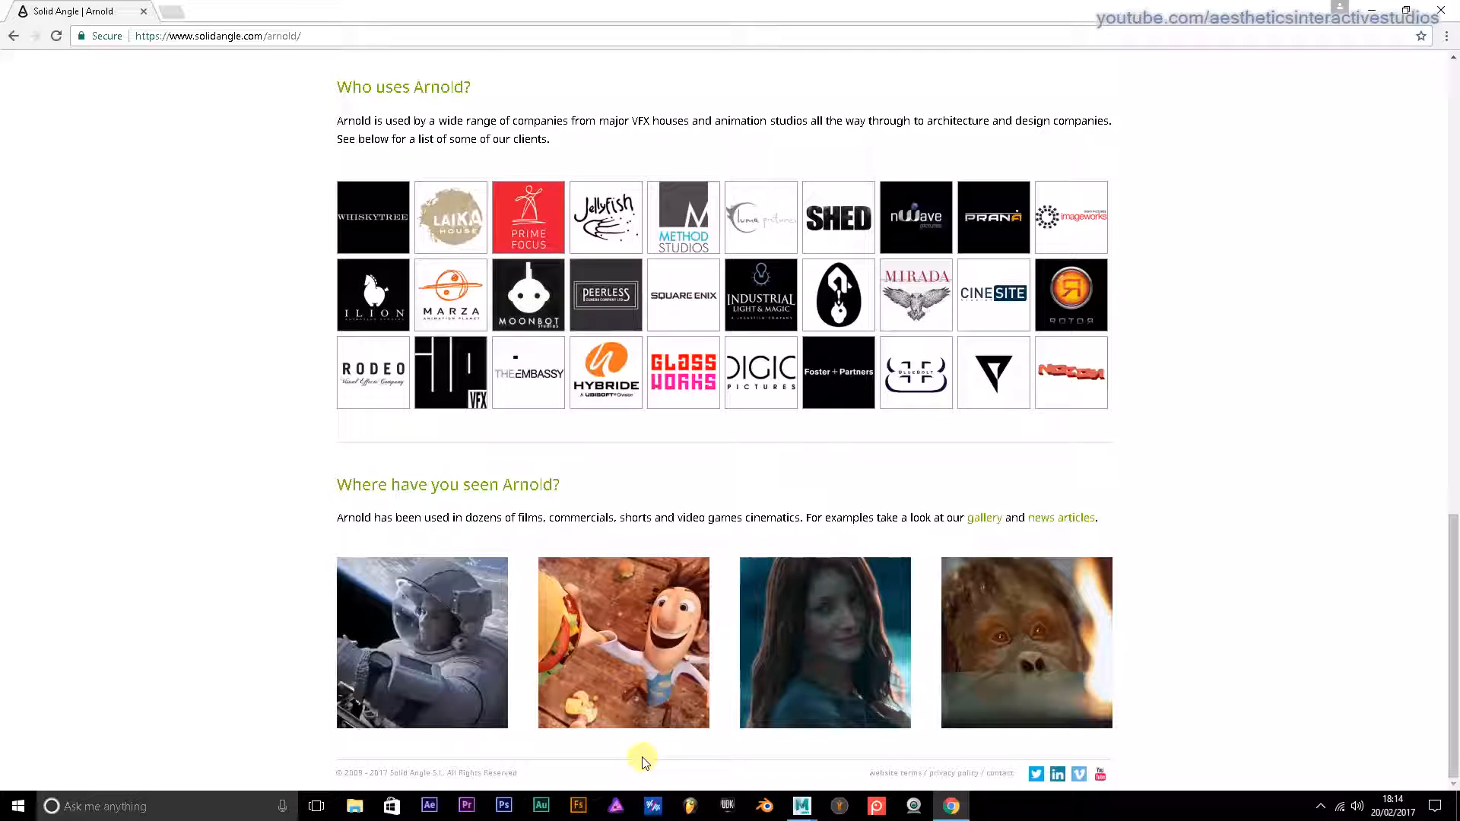
Switch from the Arnold web page to the open Autodesk Maya window
mouse_move(628, 724)
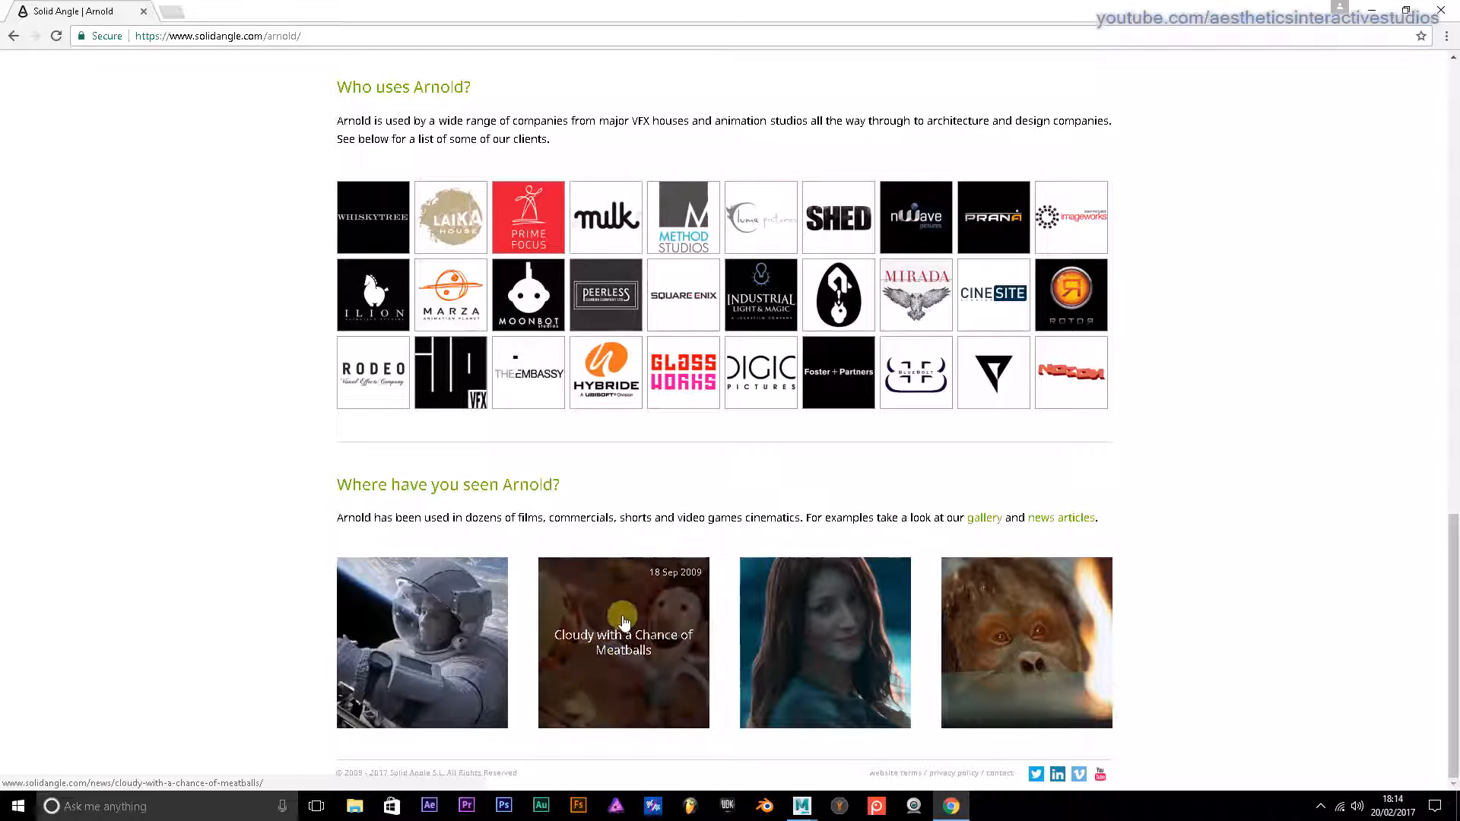
mouse_move(360, 666)
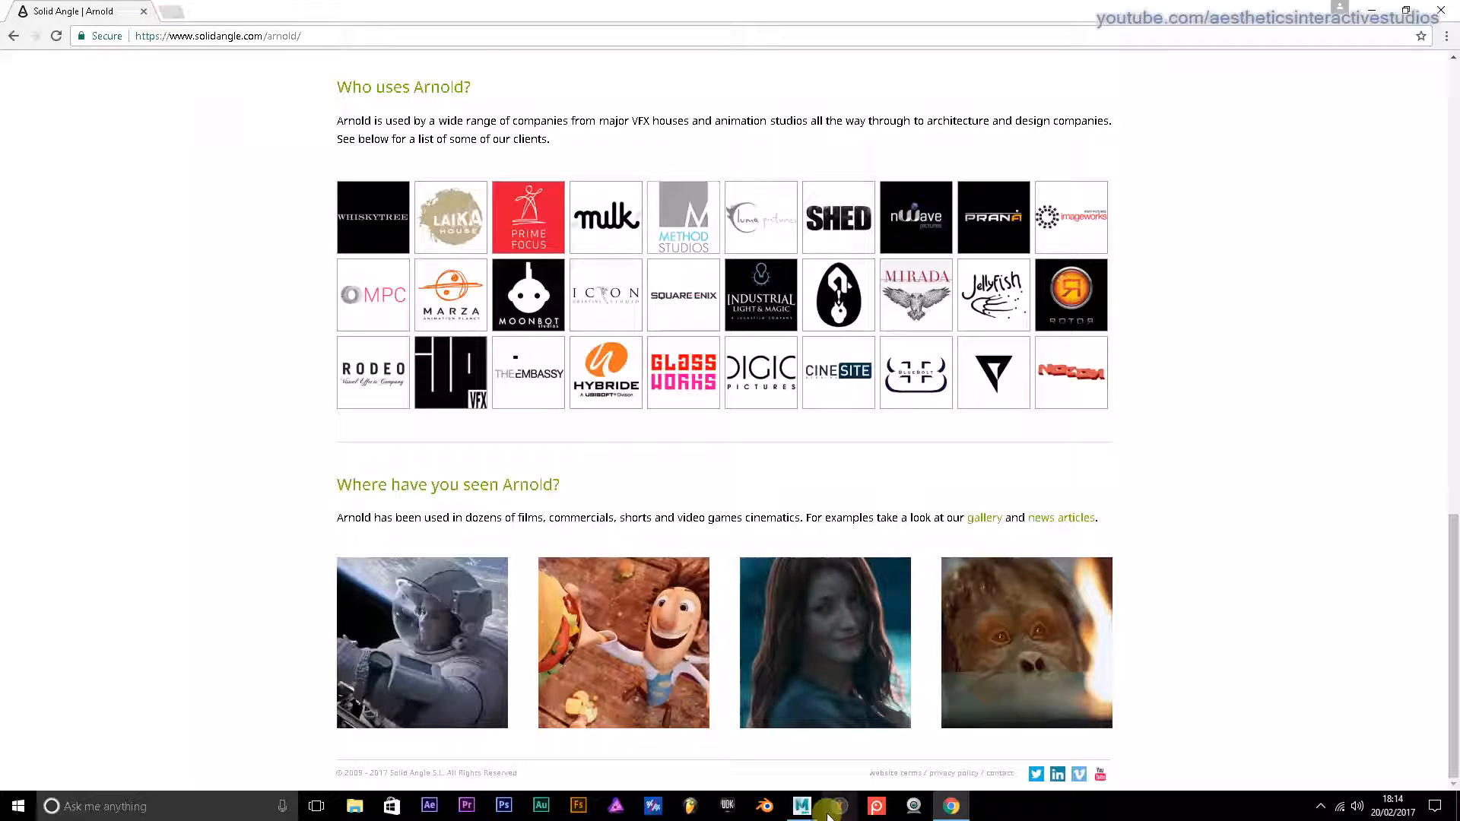
mouse_move(802, 806)
left_click(836, 740)
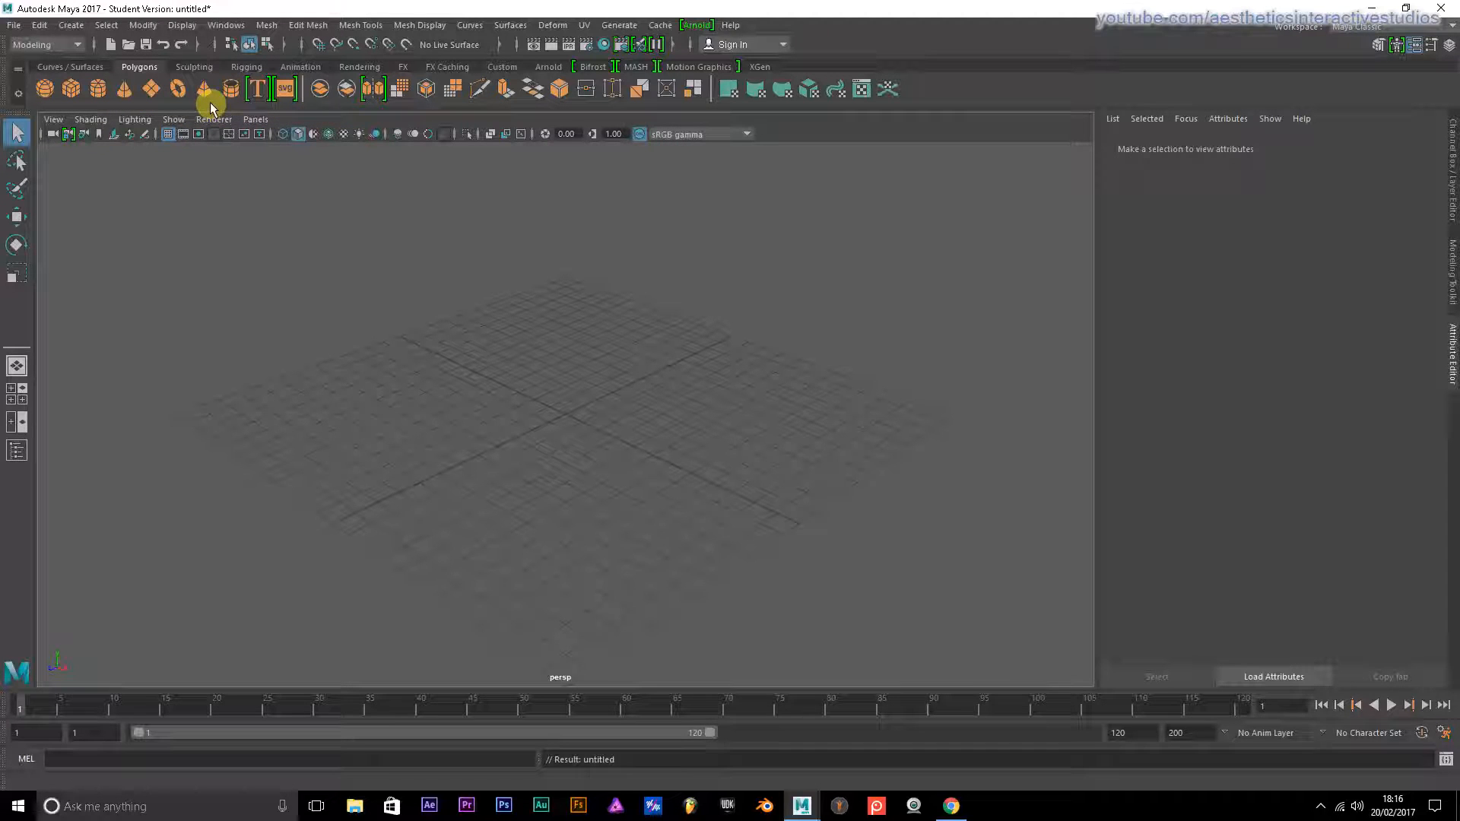
Create a polygon cylinder at the origin and set its X, Y and Z scale to 3
left_click(99, 92)
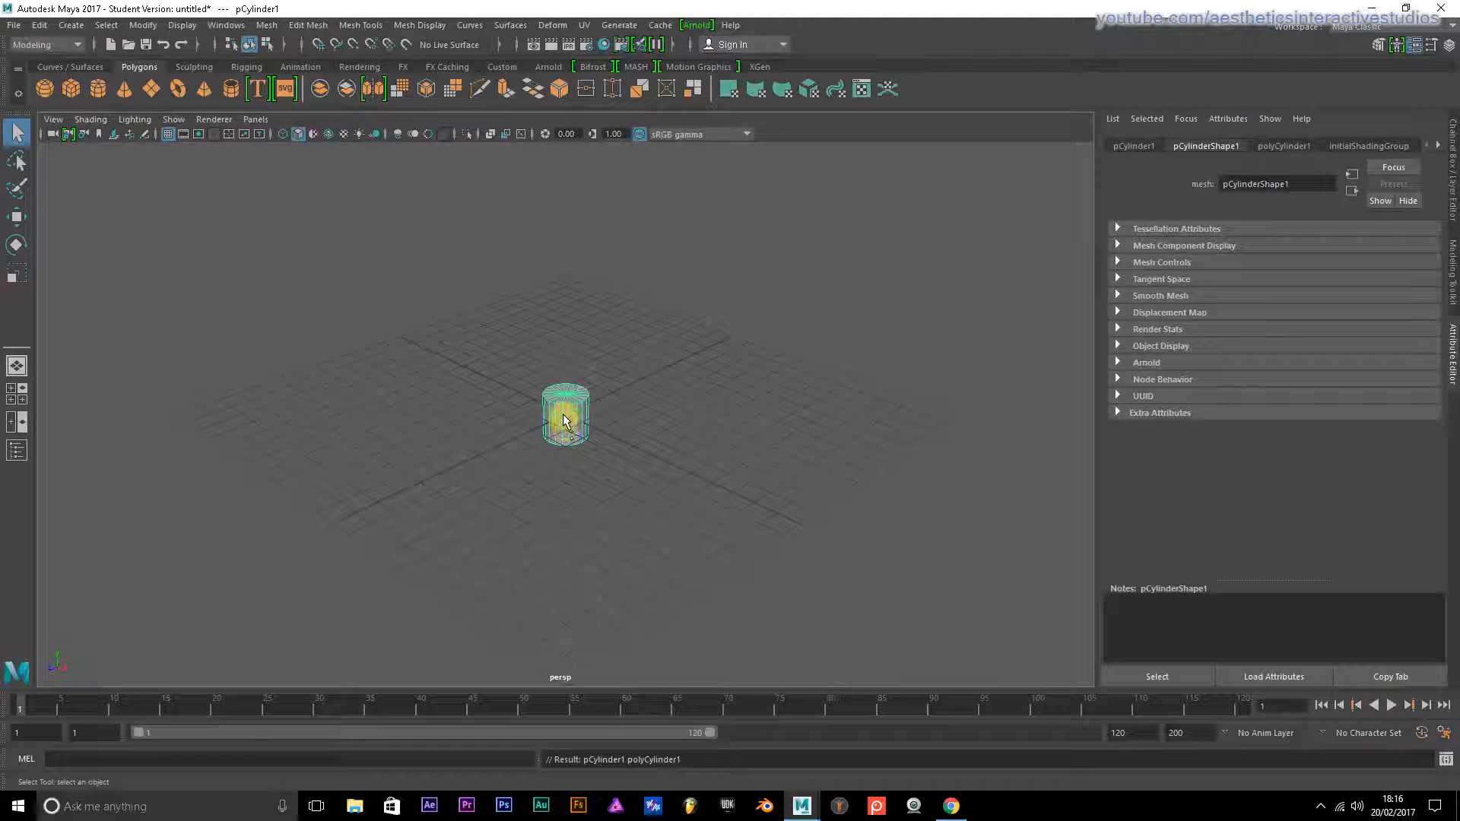
left_click(1135, 146)
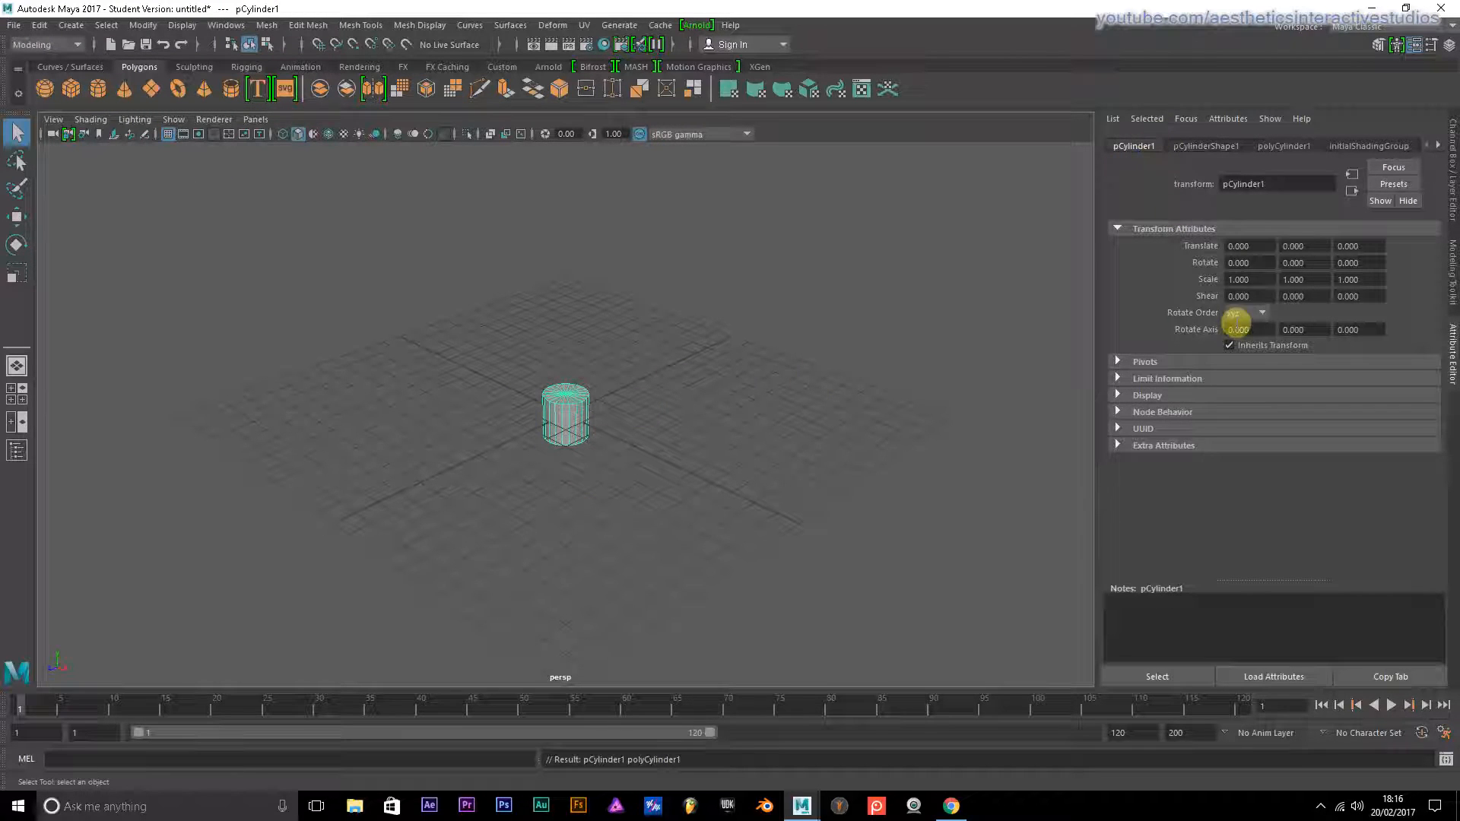
left_click_drag(1256, 280, 1190, 283)
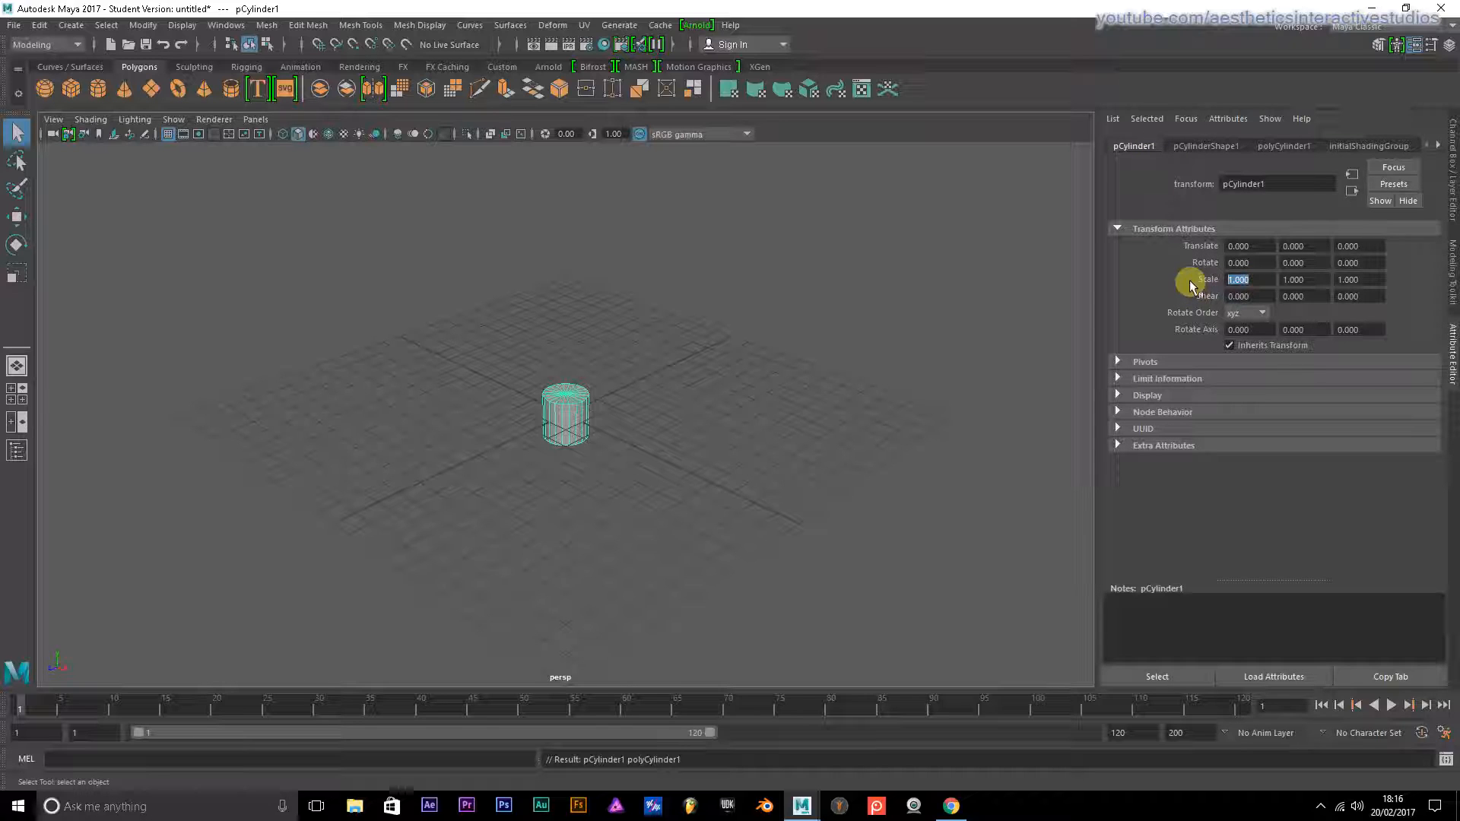
type("3")
key("Return")
left_click_drag(1316, 281, 1241, 289)
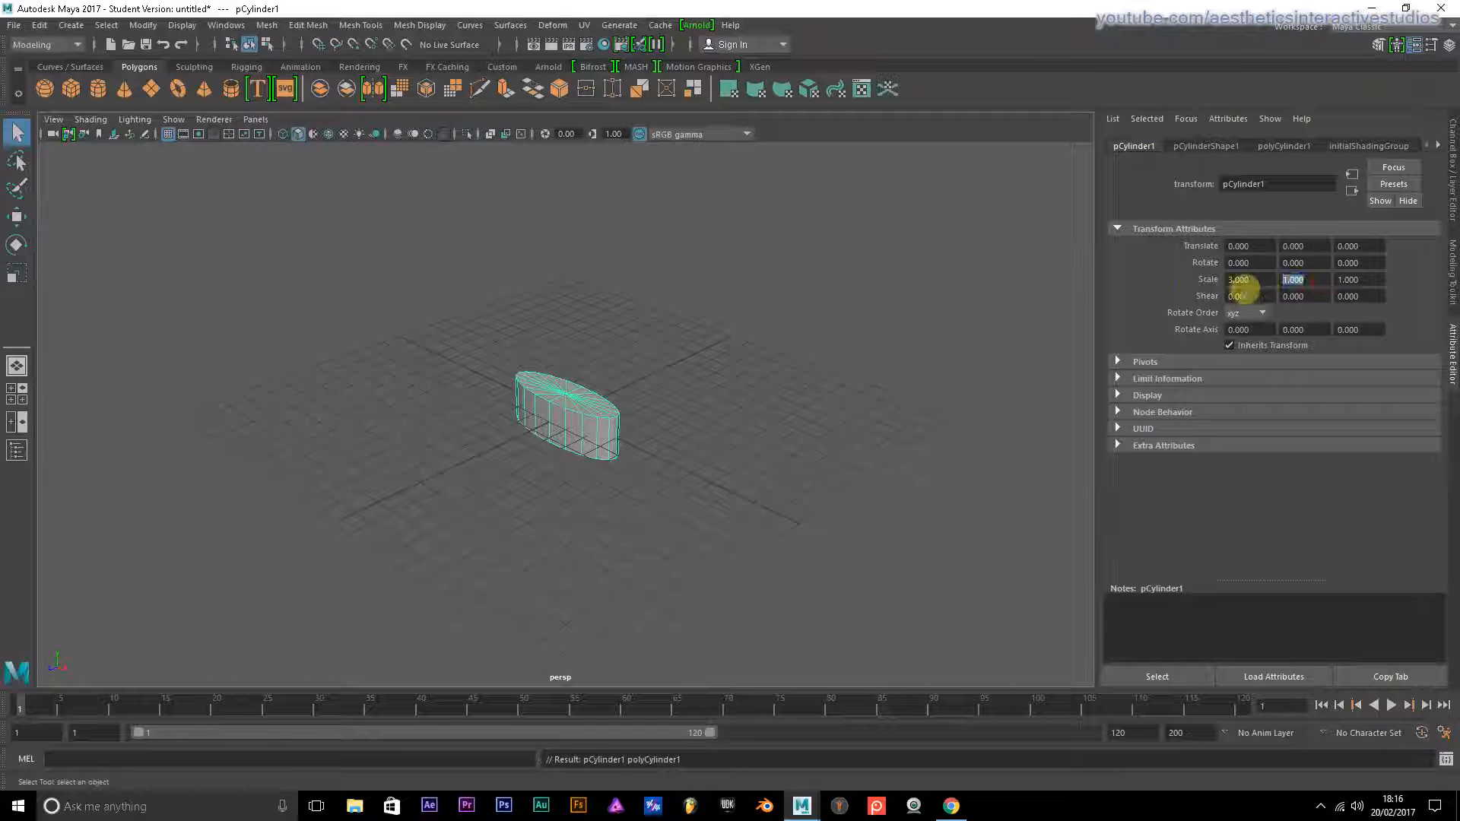
type("3")
key("Return")
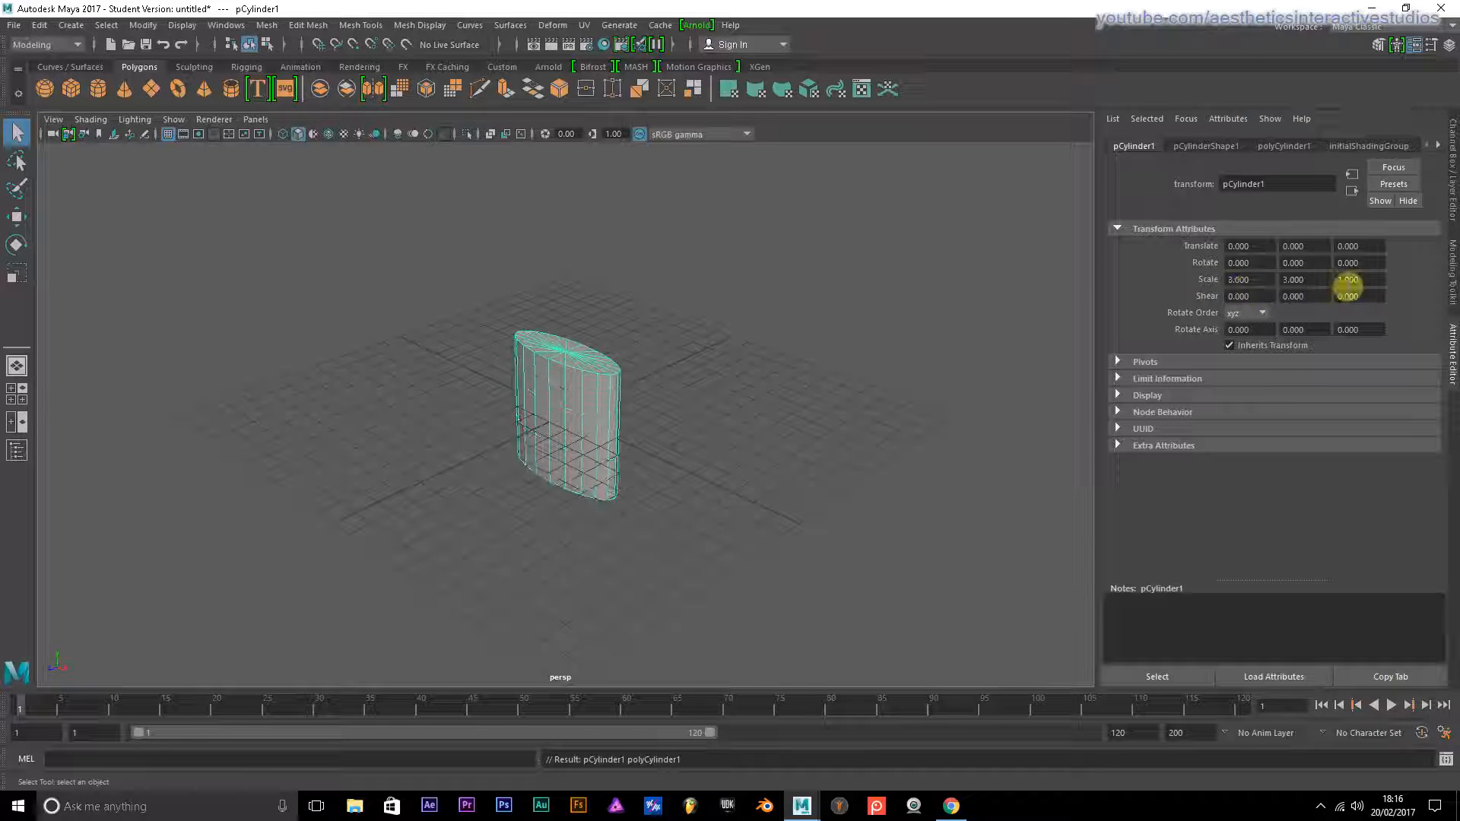
left_click_drag(1357, 281, 1280, 286)
type("3")
key("Return")
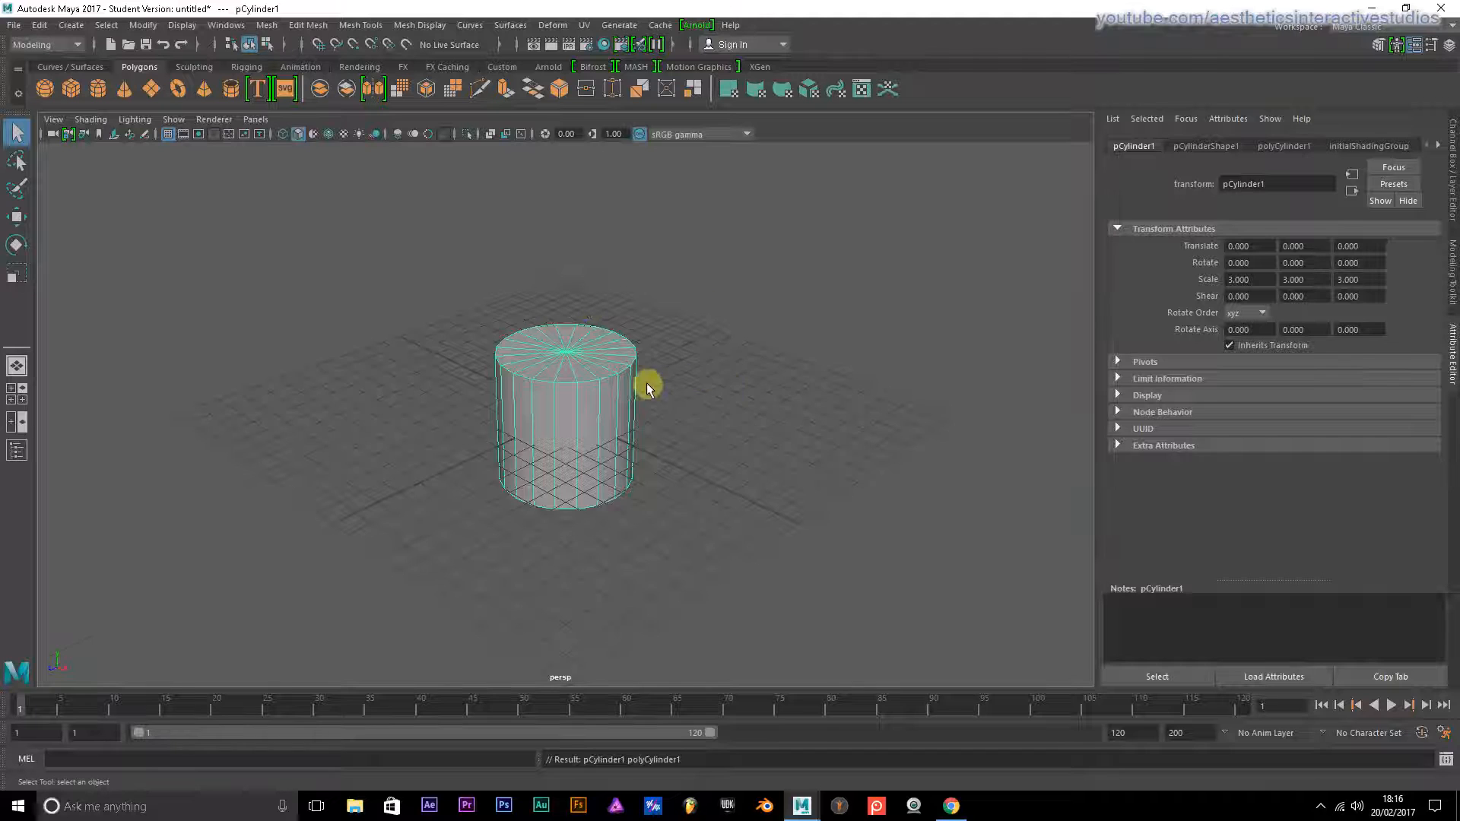
Examine the scaled cylinder from several angles and distances
scroll(646, 385, "up", 3)
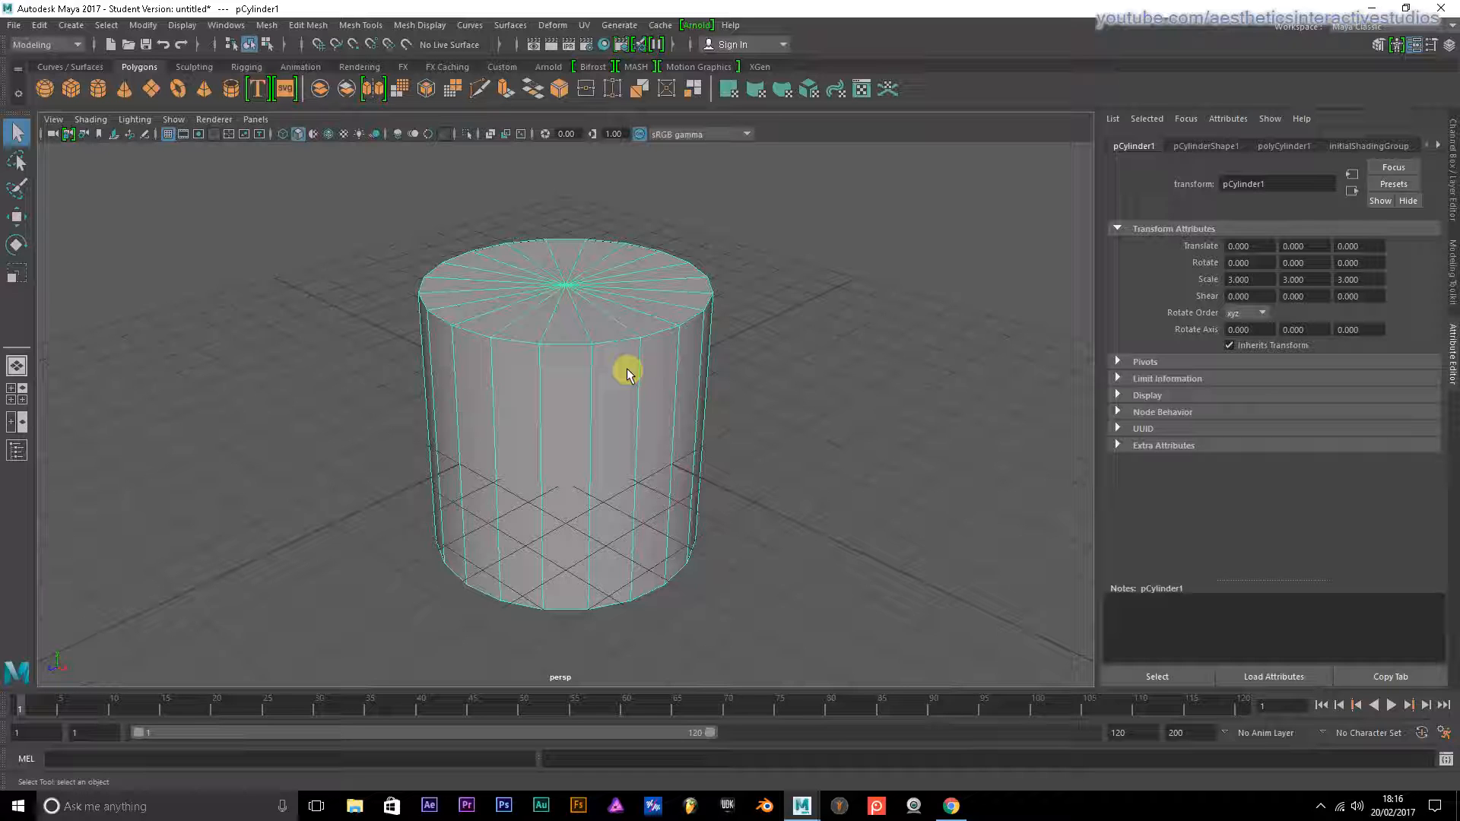
scroll(626, 373, "down", 2)
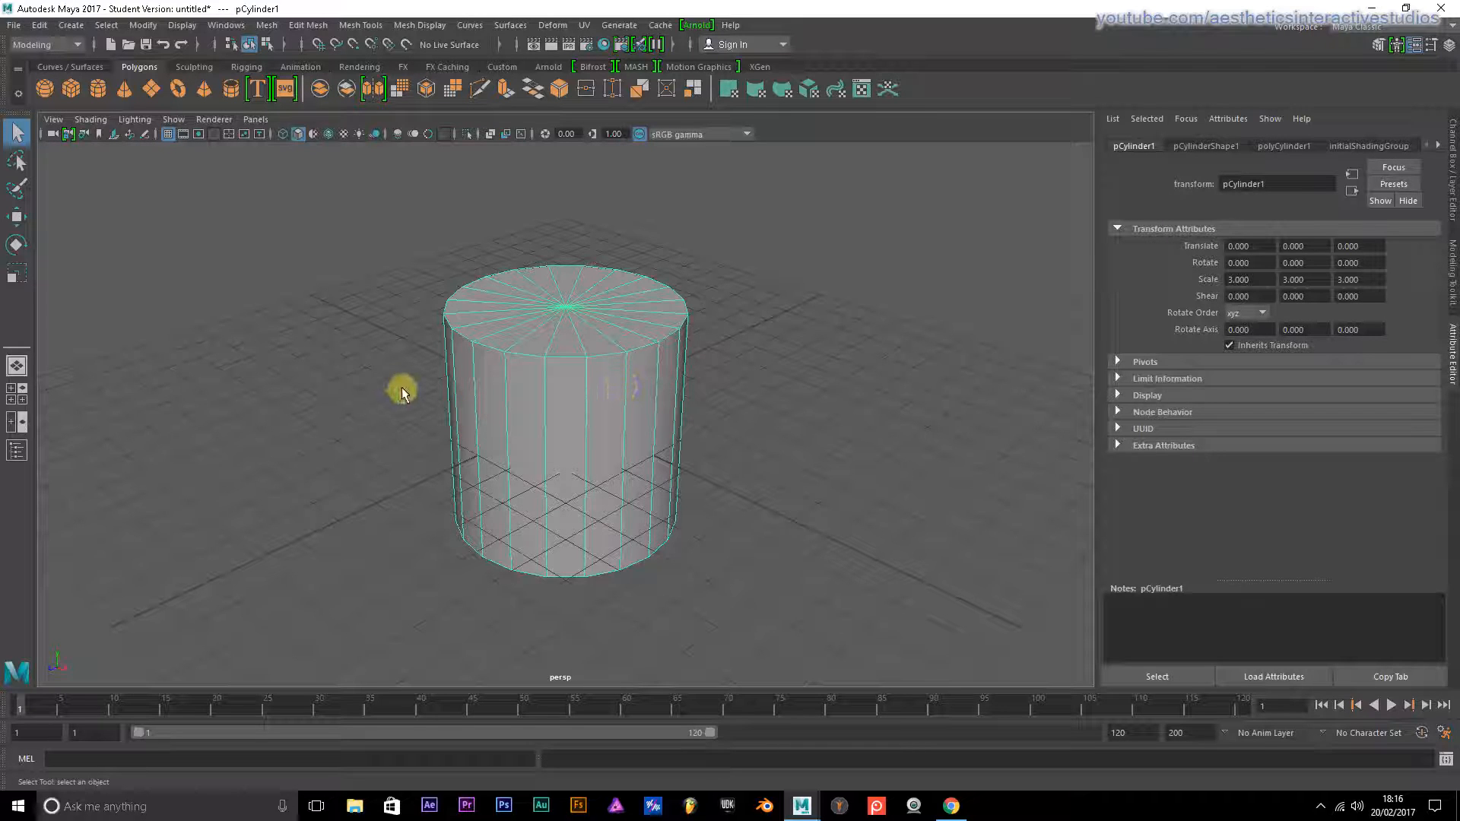
left_click_drag(401, 390, 434, 368, "alt")
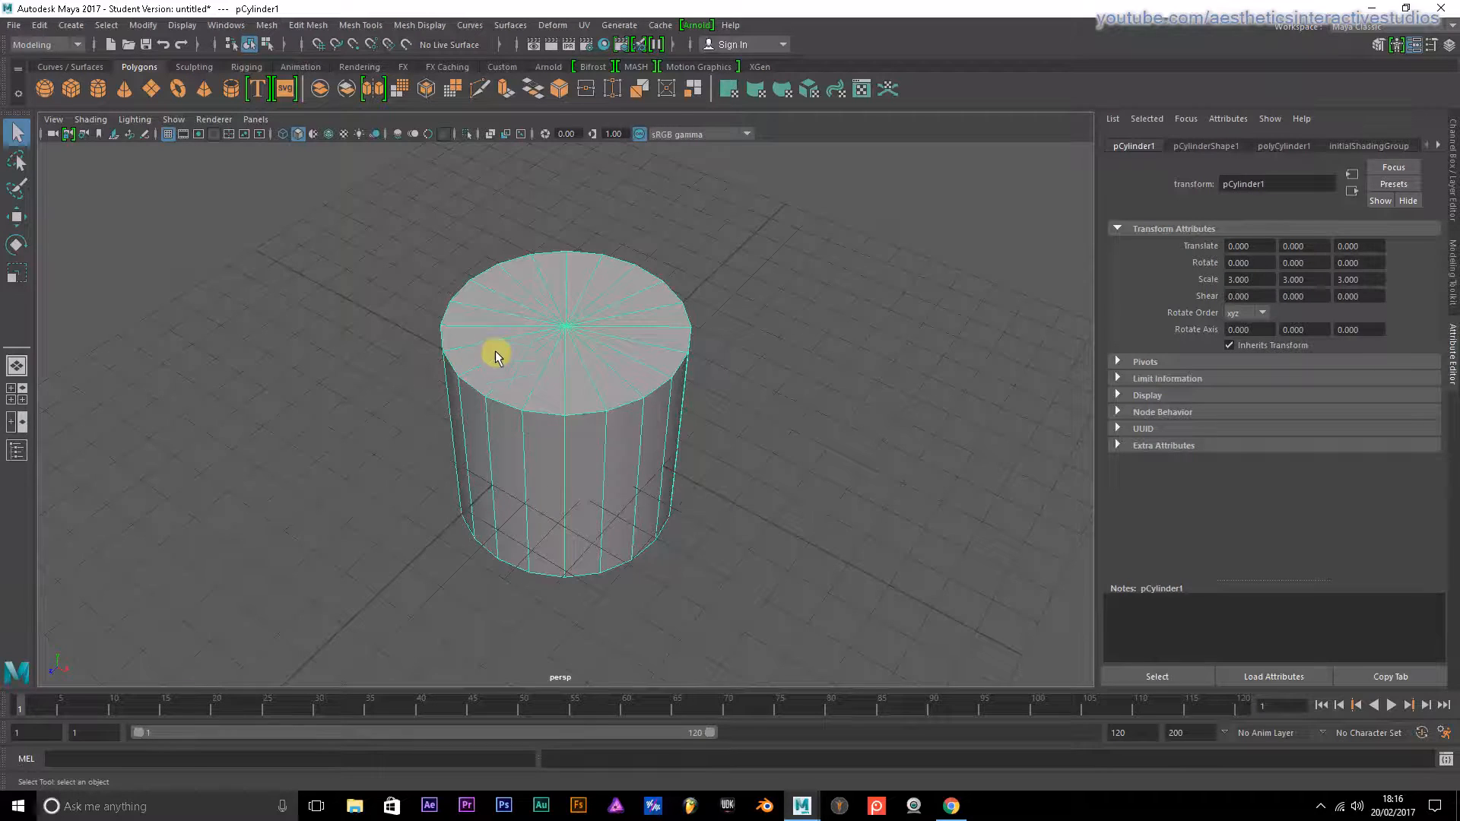
left_click_drag(466, 316, 422, 350, "alt")
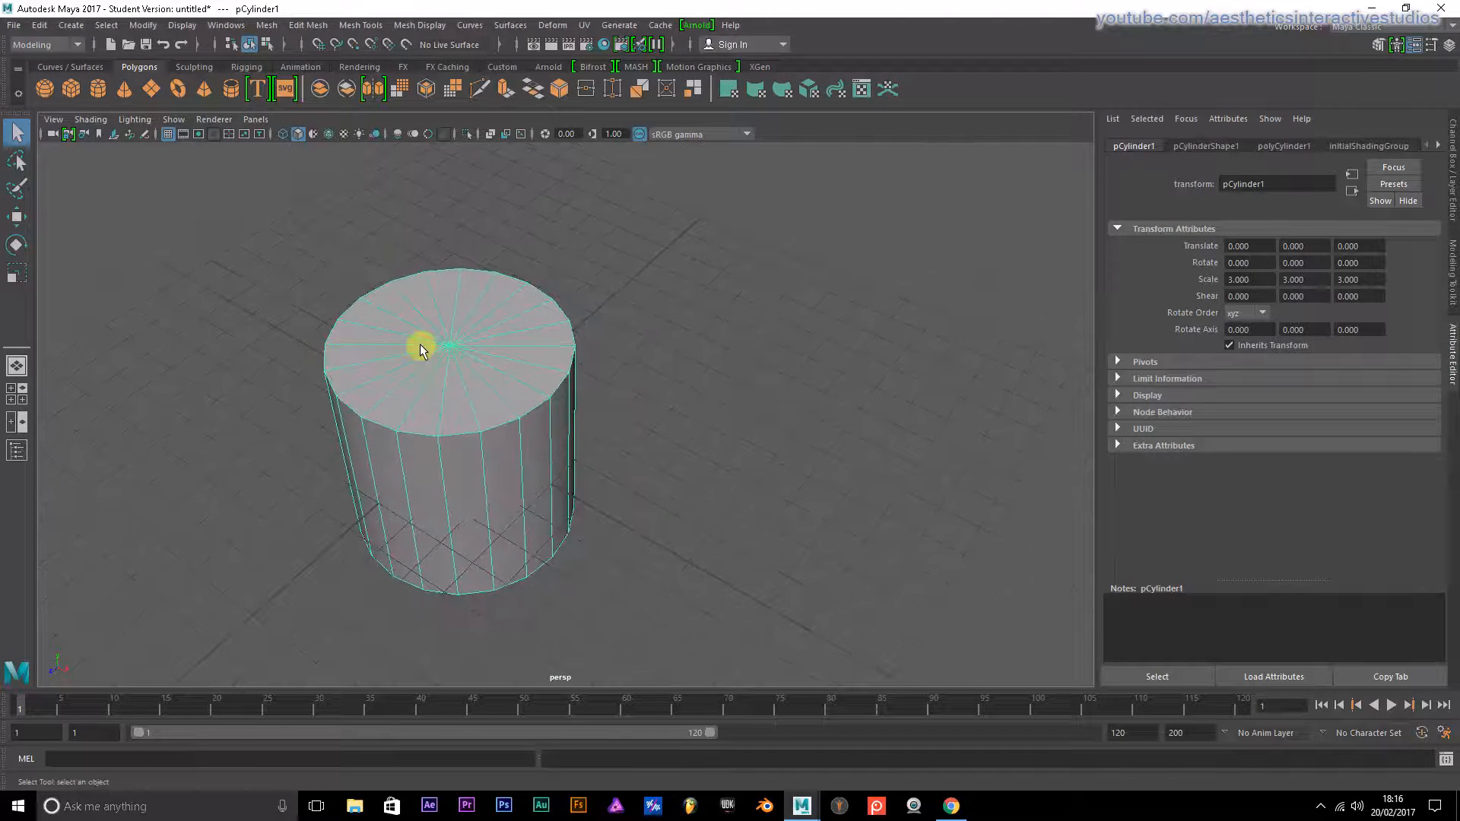
scroll(480, 413, "down", 4)
scroll(481, 414, "up", 6)
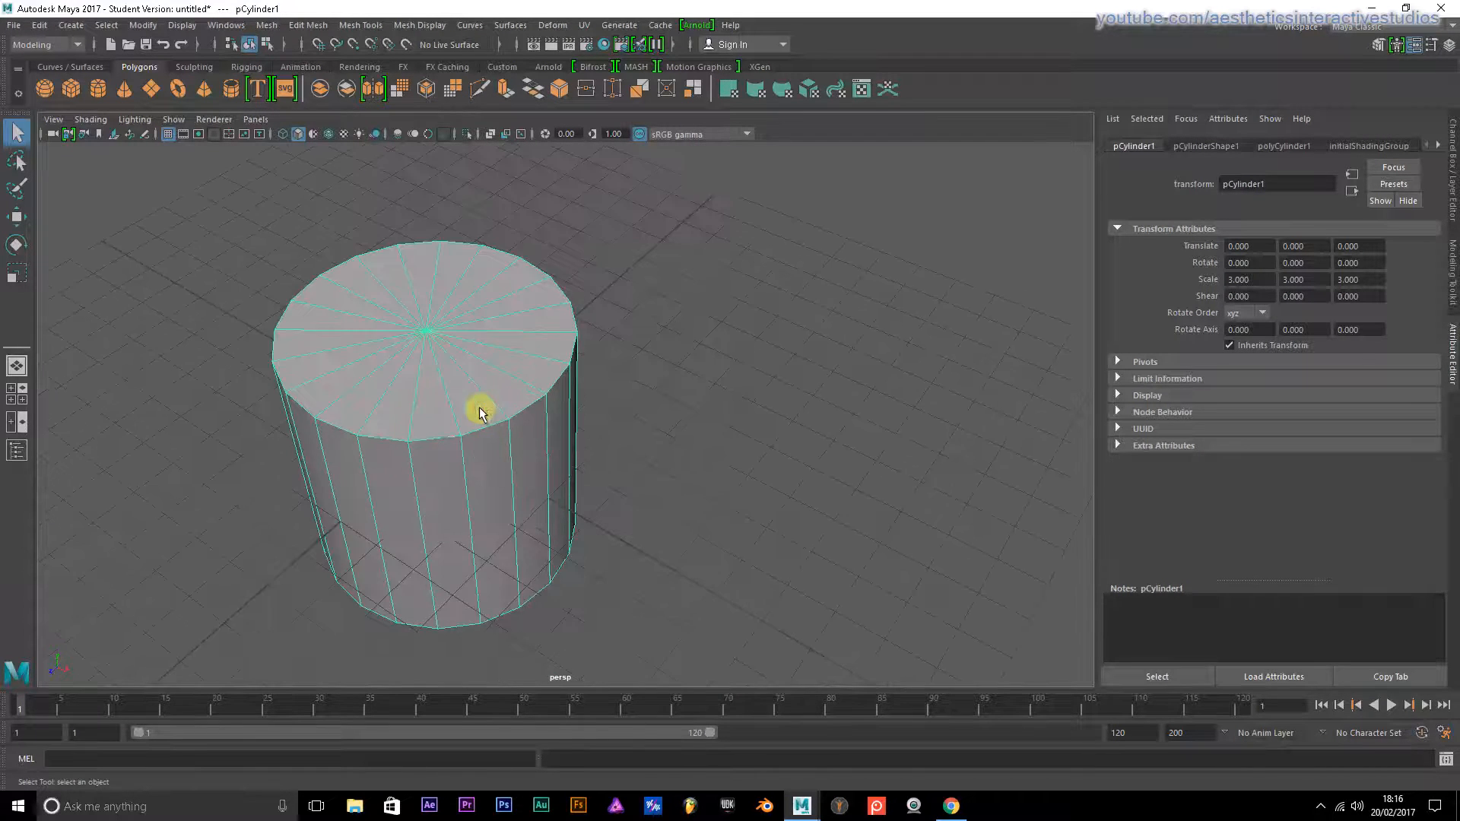
scroll(480, 413, "down", 3)
left_click_drag(463, 472, 505, 472, "alt")
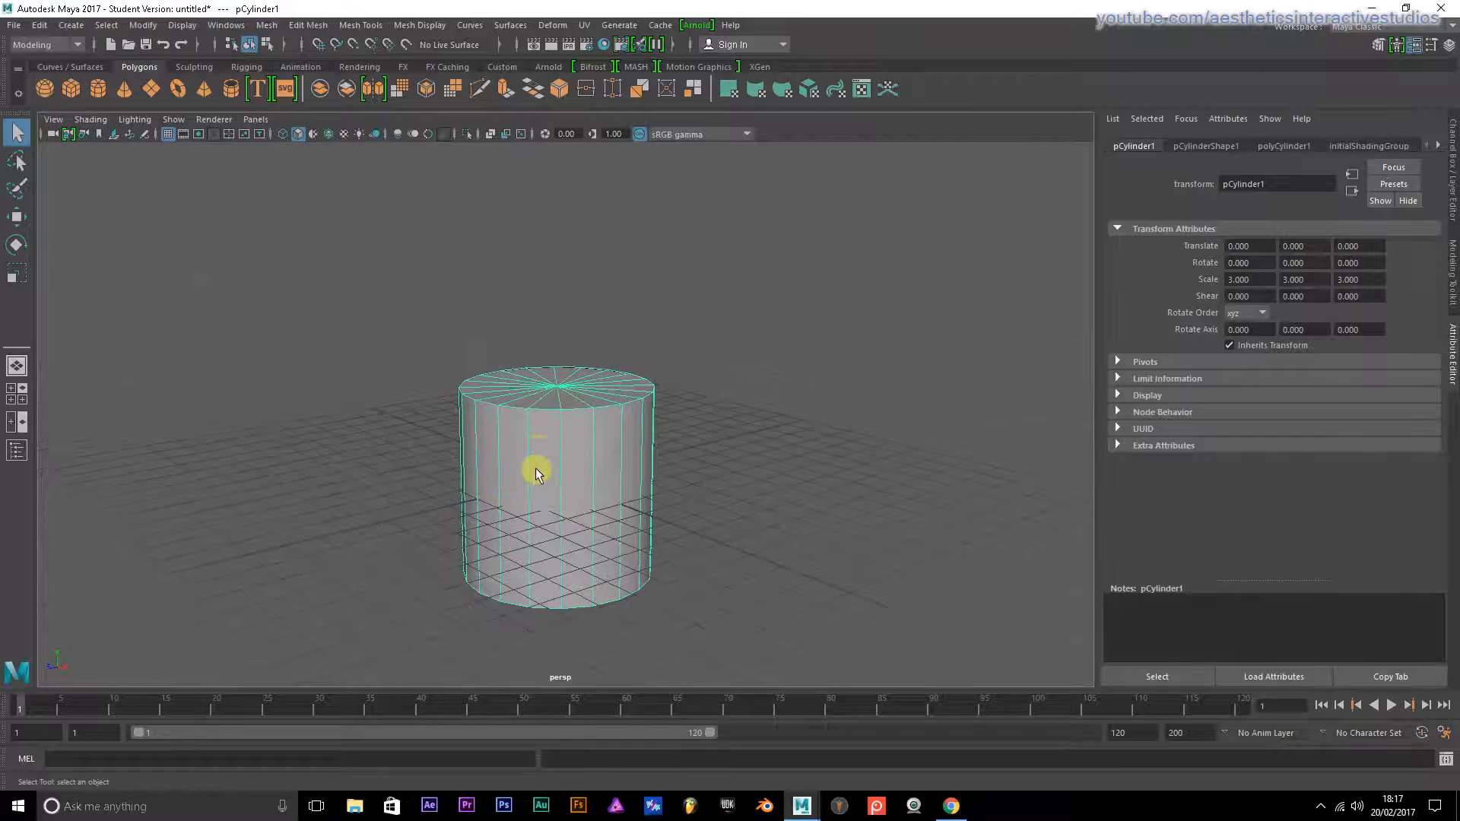
right_click_drag(538, 433, 567, 397, "alt")
mouse_move(567, 397)
left_mouse_down("alt")
mouse_move(573, 424)
mouse_move(585, 382)
left_mouse_up("alt")
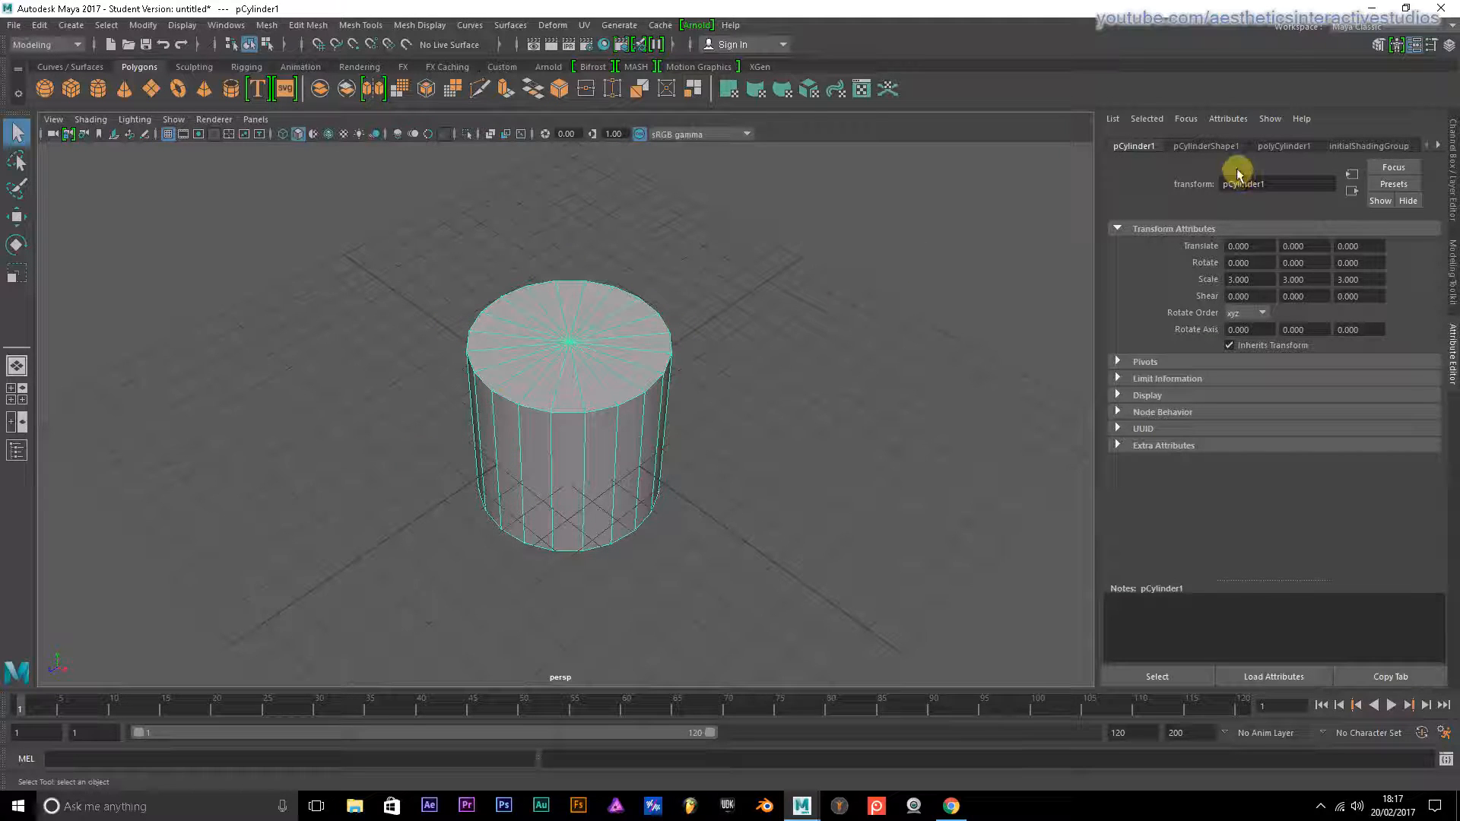
Set the cylinder's axis subdivisions to 24 and its height subdivisions to 6
left_click(1292, 144)
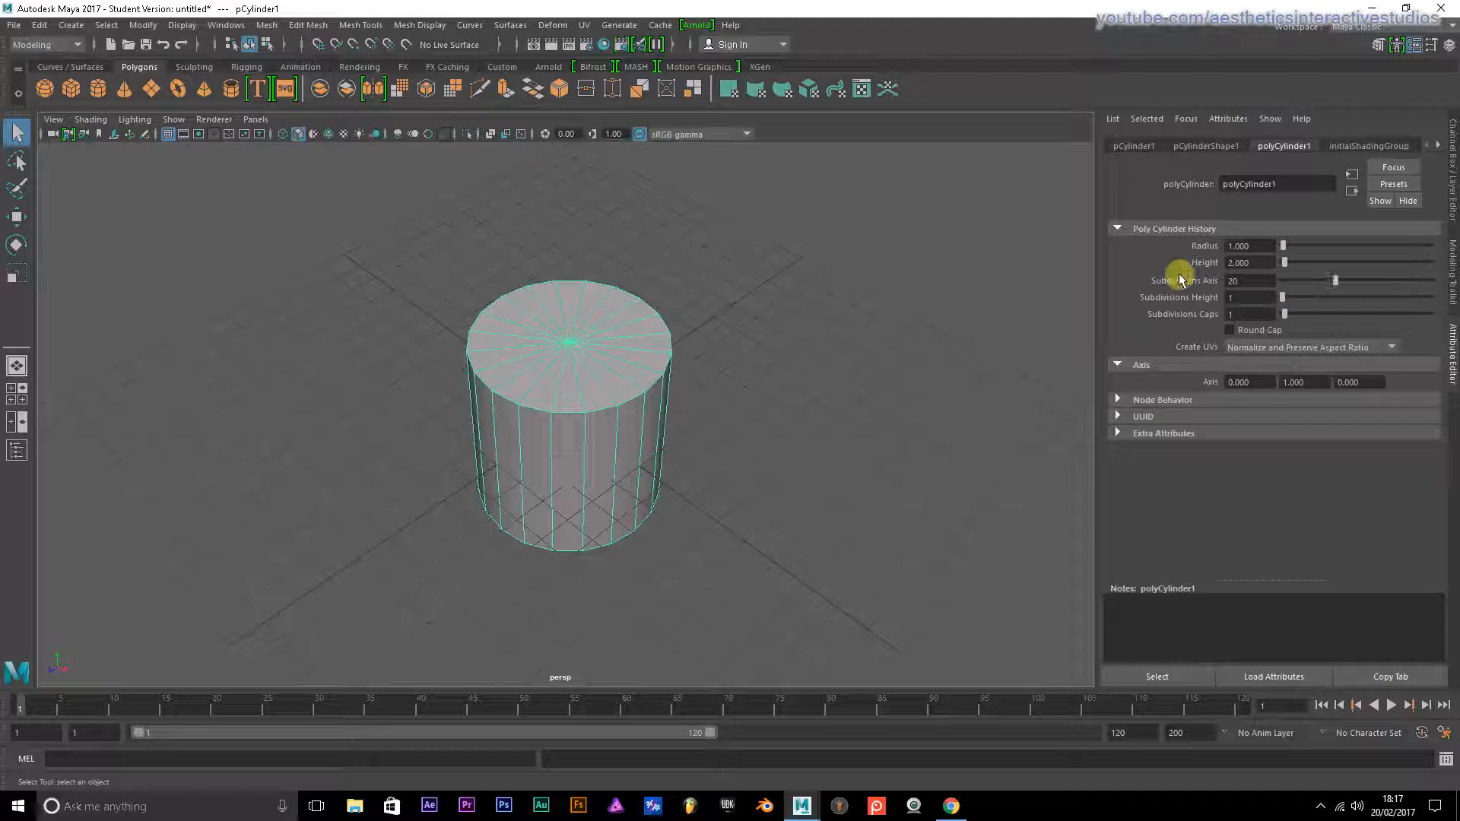
mouse_move(1336, 278)
left_mouse_down()
mouse_move(1275, 287)
mouse_move(1401, 284)
mouse_move(1313, 289)
mouse_move(1348, 300)
left_mouse_up()
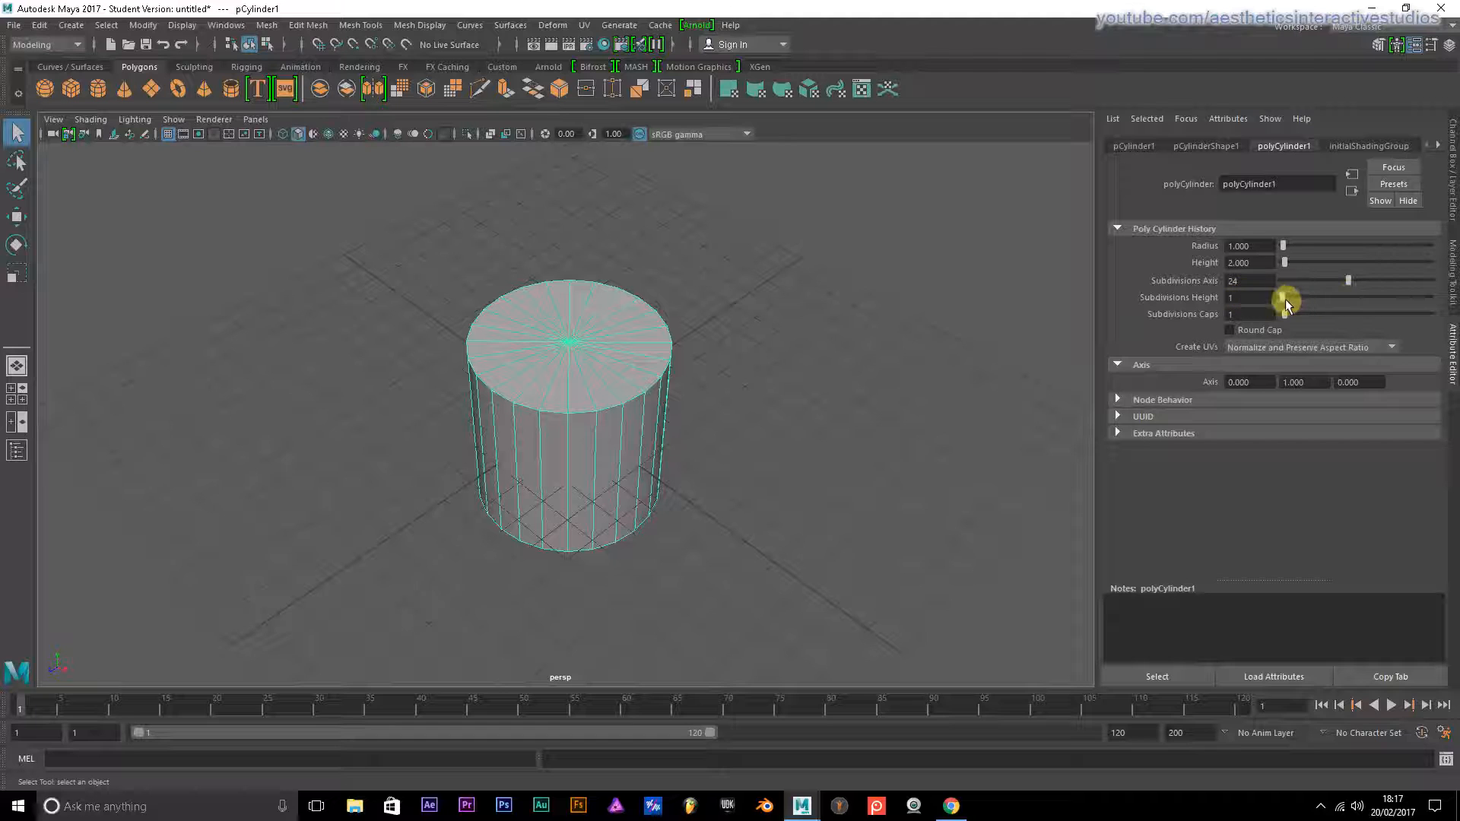
mouse_move(1280, 303)
left_mouse_down()
mouse_move(1307, 302)
mouse_move(1288, 301)
left_mouse_up()
left_click_drag(1289, 303, 1296, 300)
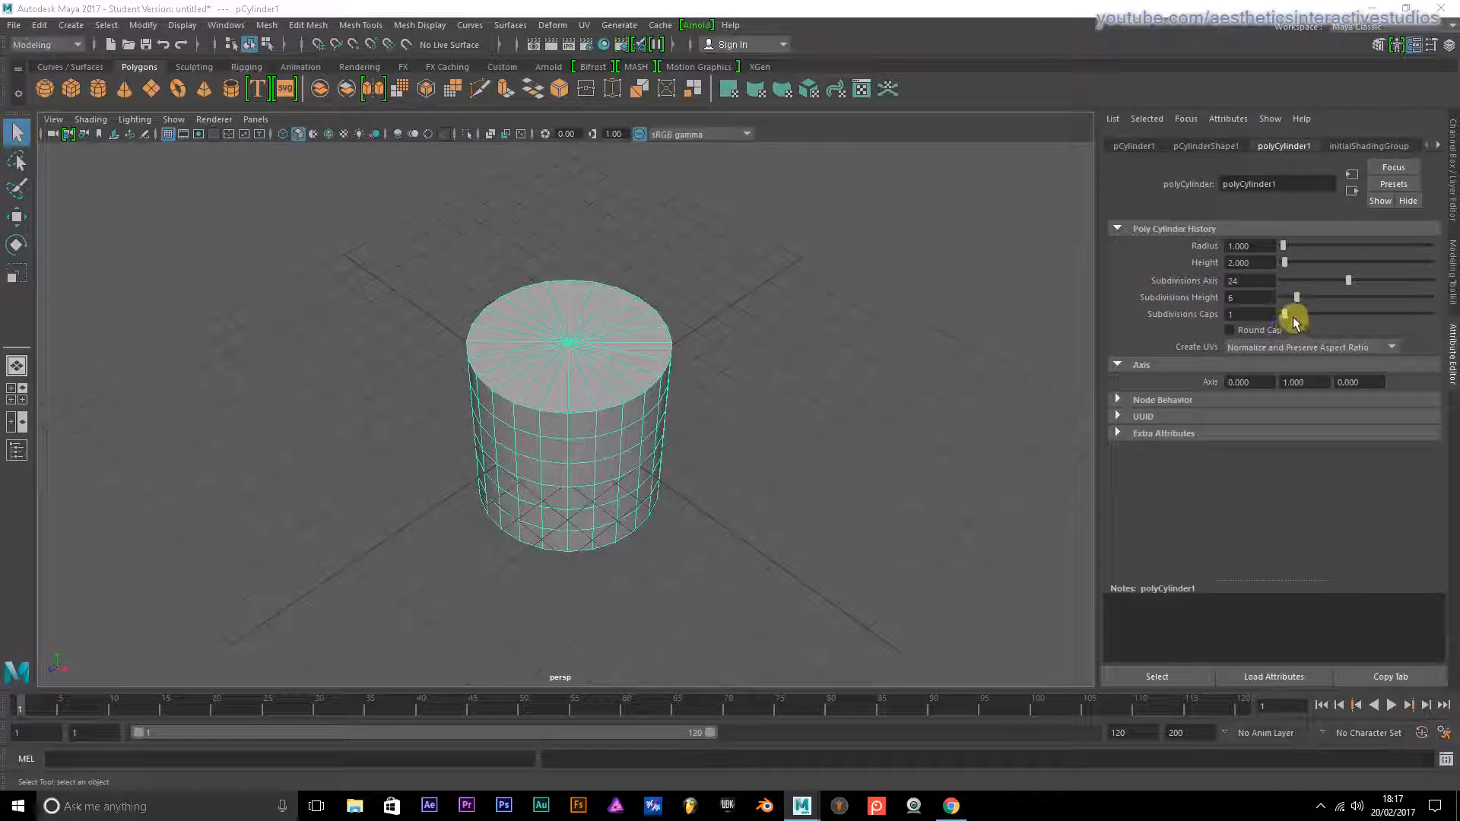
Try other cap subdivision counts and the Round Cap option, ending at 1 cap subdivision with Round Cap off
left_click_drag(1292, 317, 1282, 313)
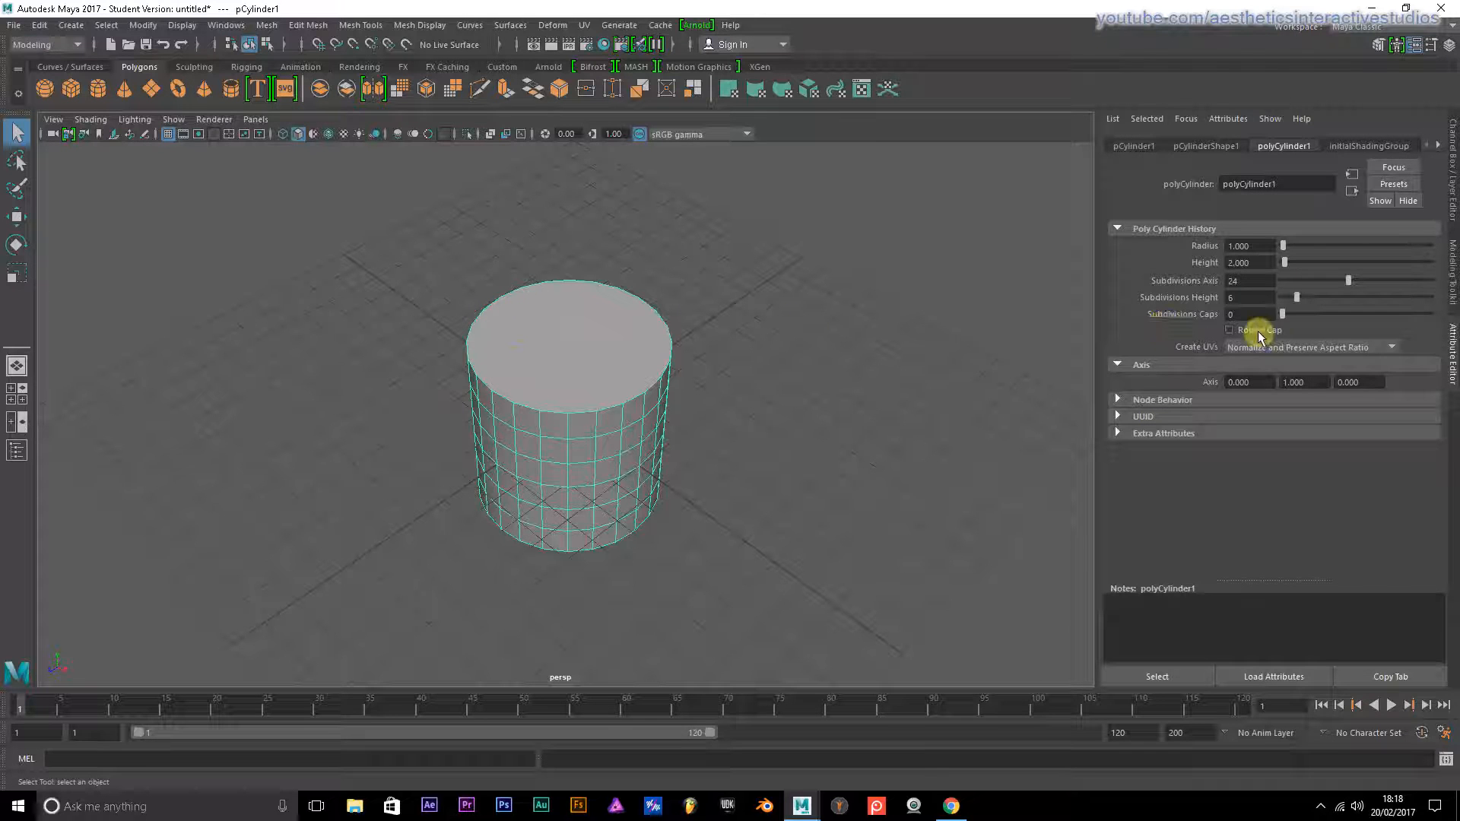
mouse_move(1282, 313)
left_mouse_down()
mouse_move(1350, 328)
mouse_move(1235, 326)
mouse_move(1317, 318)
mouse_move(1267, 296)
mouse_move(1280, 283)
mouse_move(1330, 308)
mouse_move(1302, 330)
left_mouse_up()
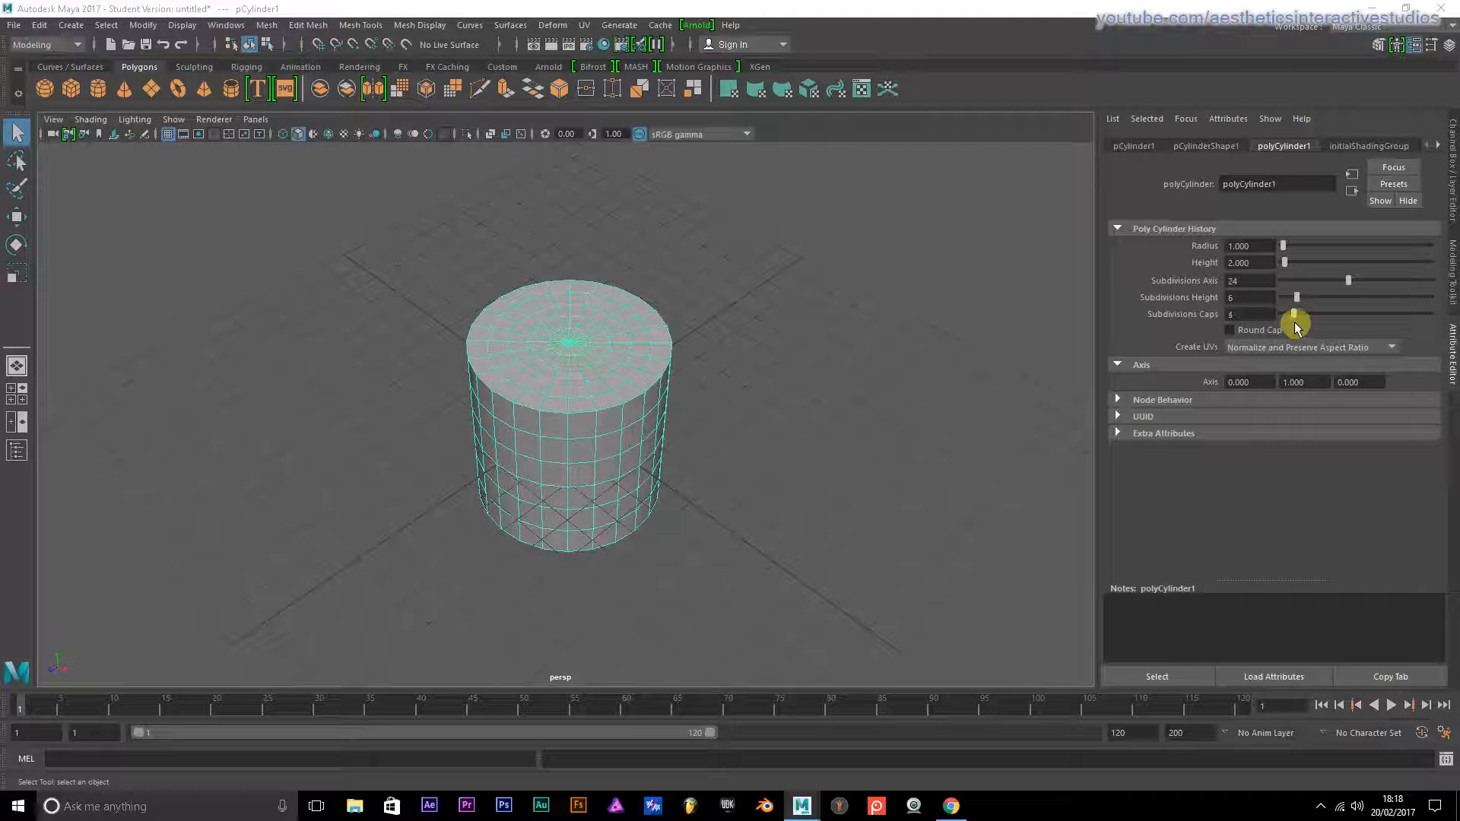
left_click_drag(1297, 327, 1288, 328)
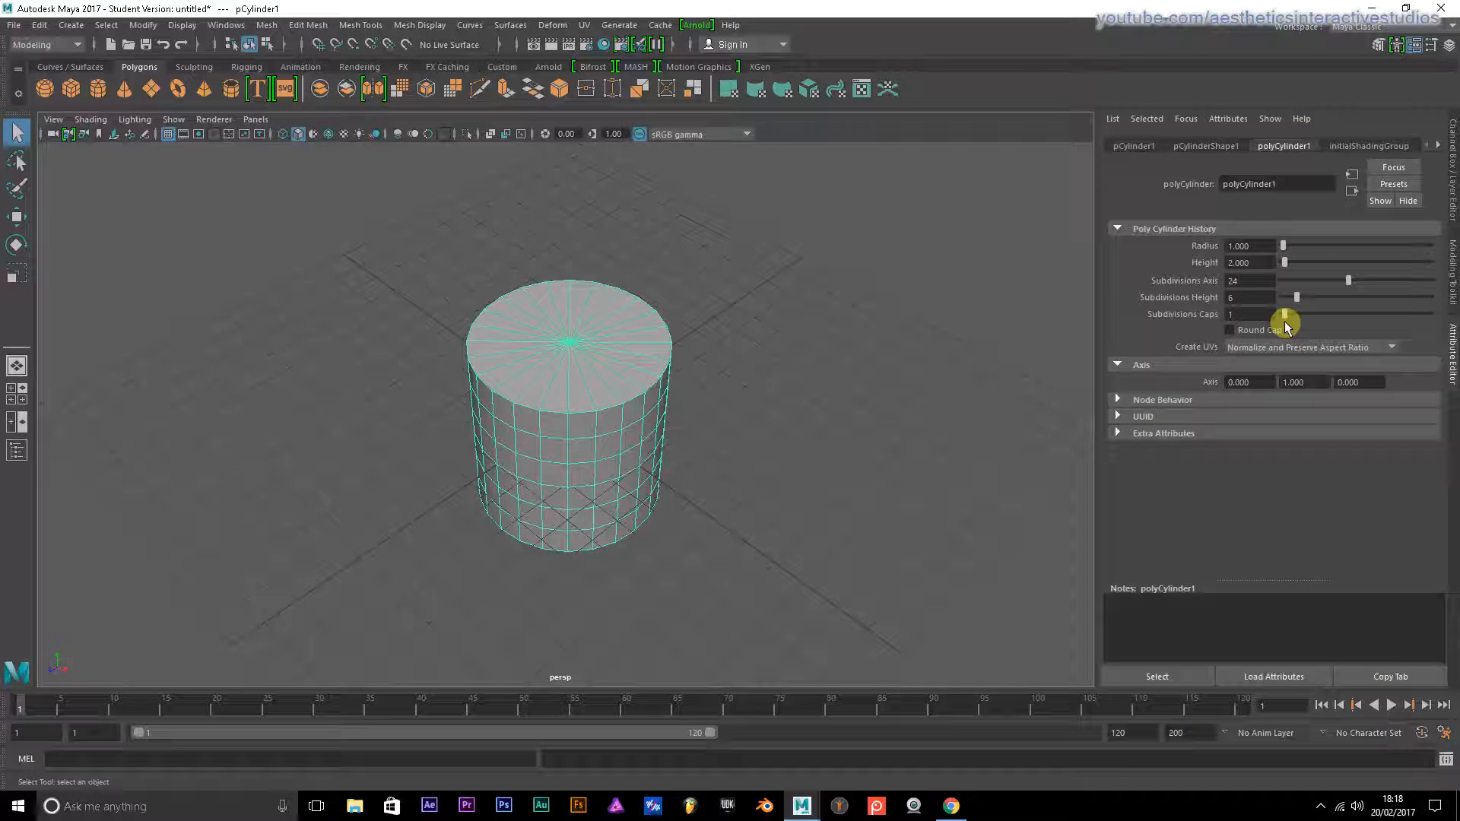
left_click(1229, 330)
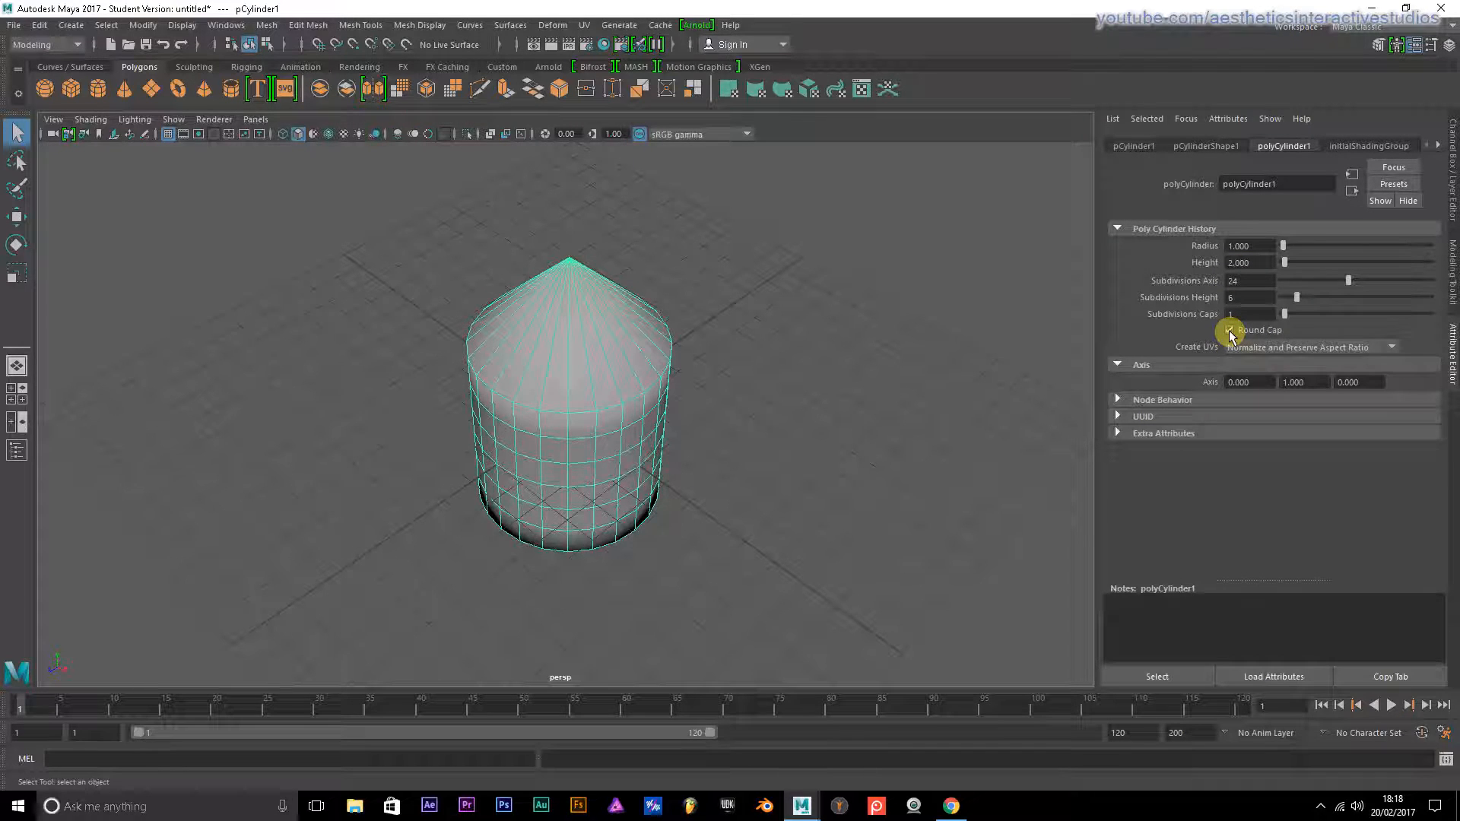
left_click(1230, 330)
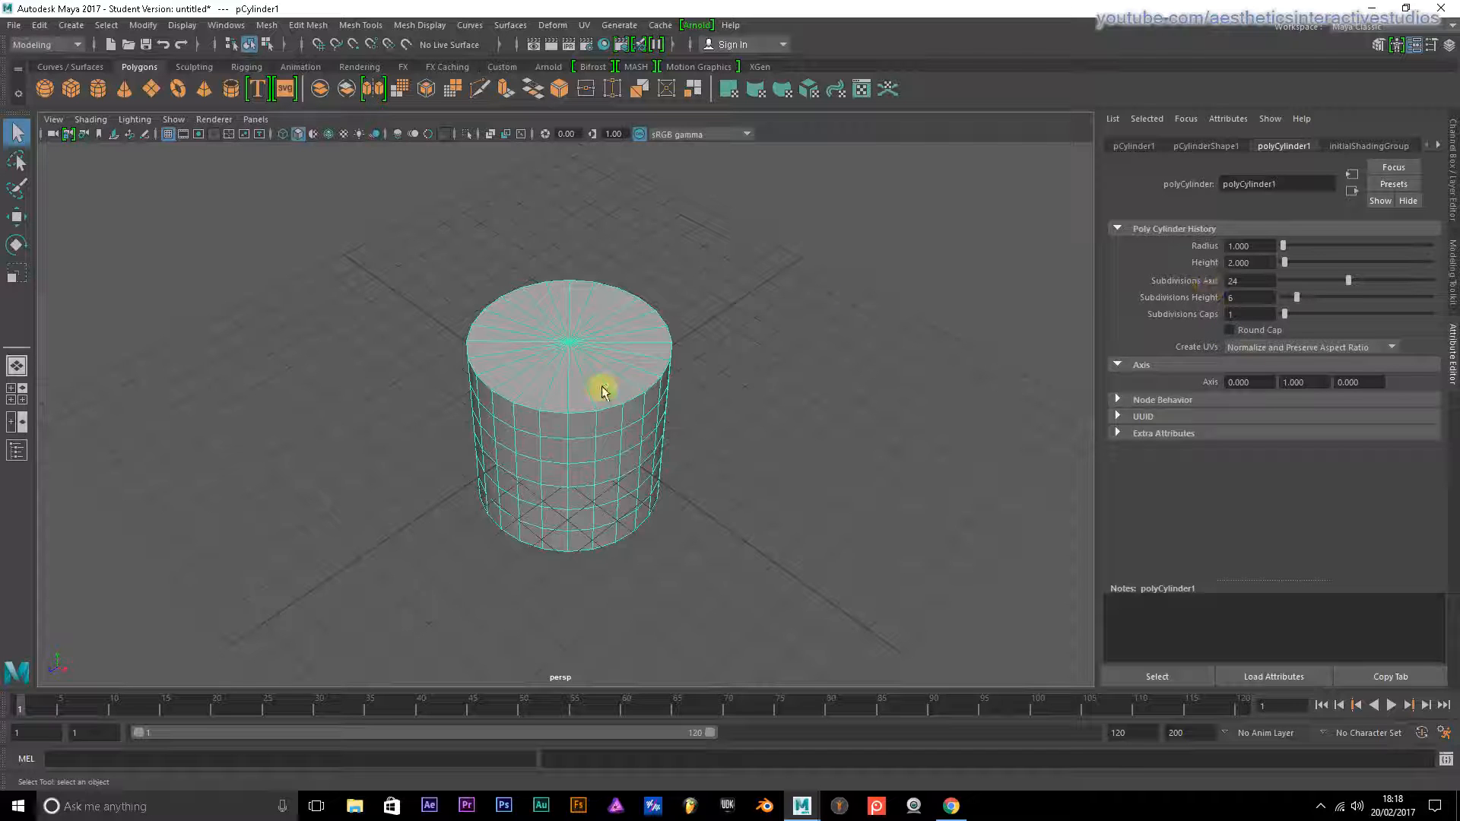
Put the cylinder in face selection mode and select one face in the second row below its top rim
left_click_drag(505, 400, 456, 381, "alt")
middle_click_drag(496, 509, 504, 437, "alt")
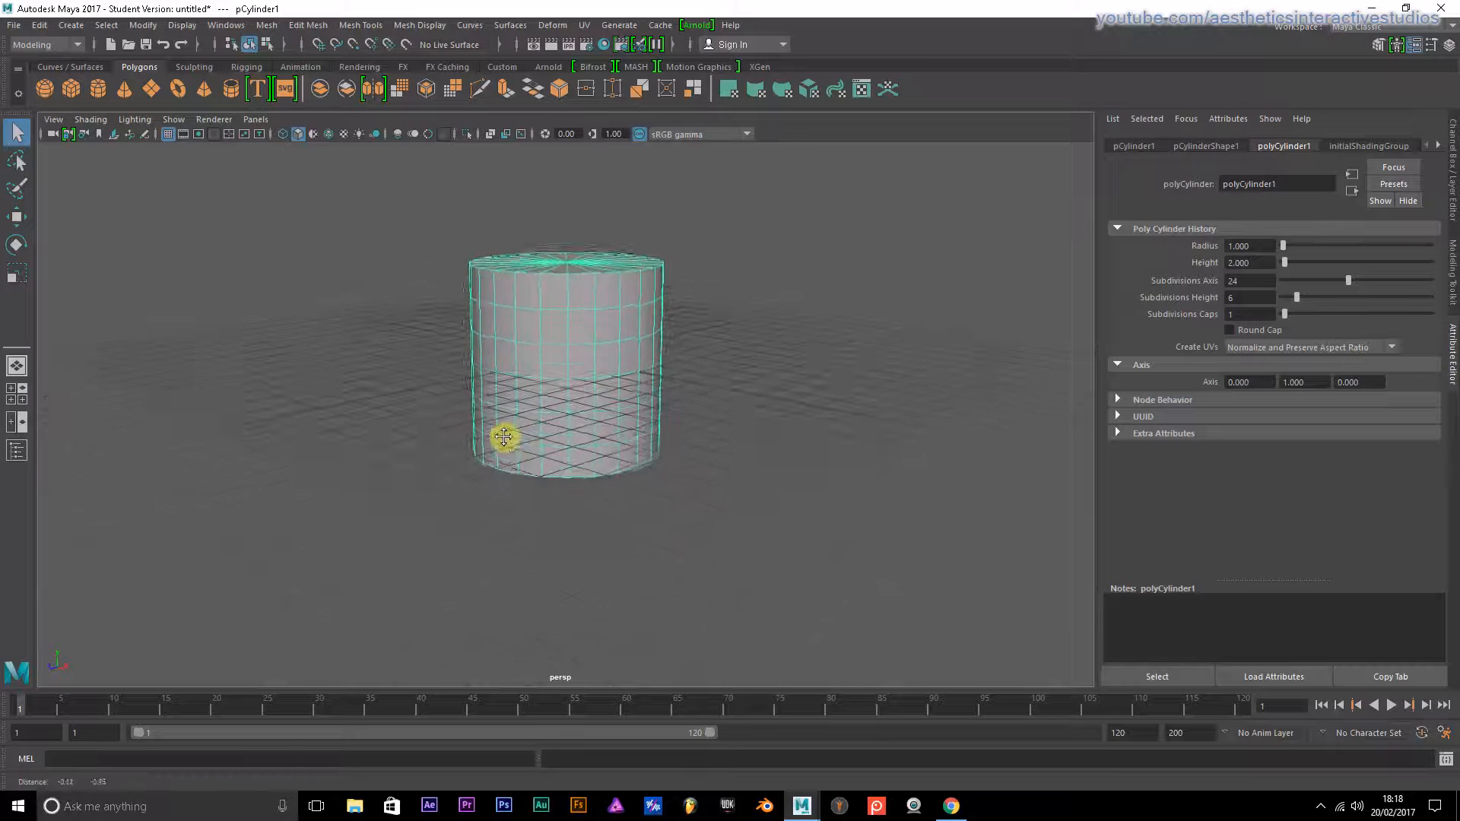
left_click_drag(495, 347, 522, 381, "alt")
middle_click_drag(508, 341, 564, 473, "alt")
left_click_drag(572, 475, 554, 463, "alt")
middle_click_drag(553, 464, 554, 441, "alt")
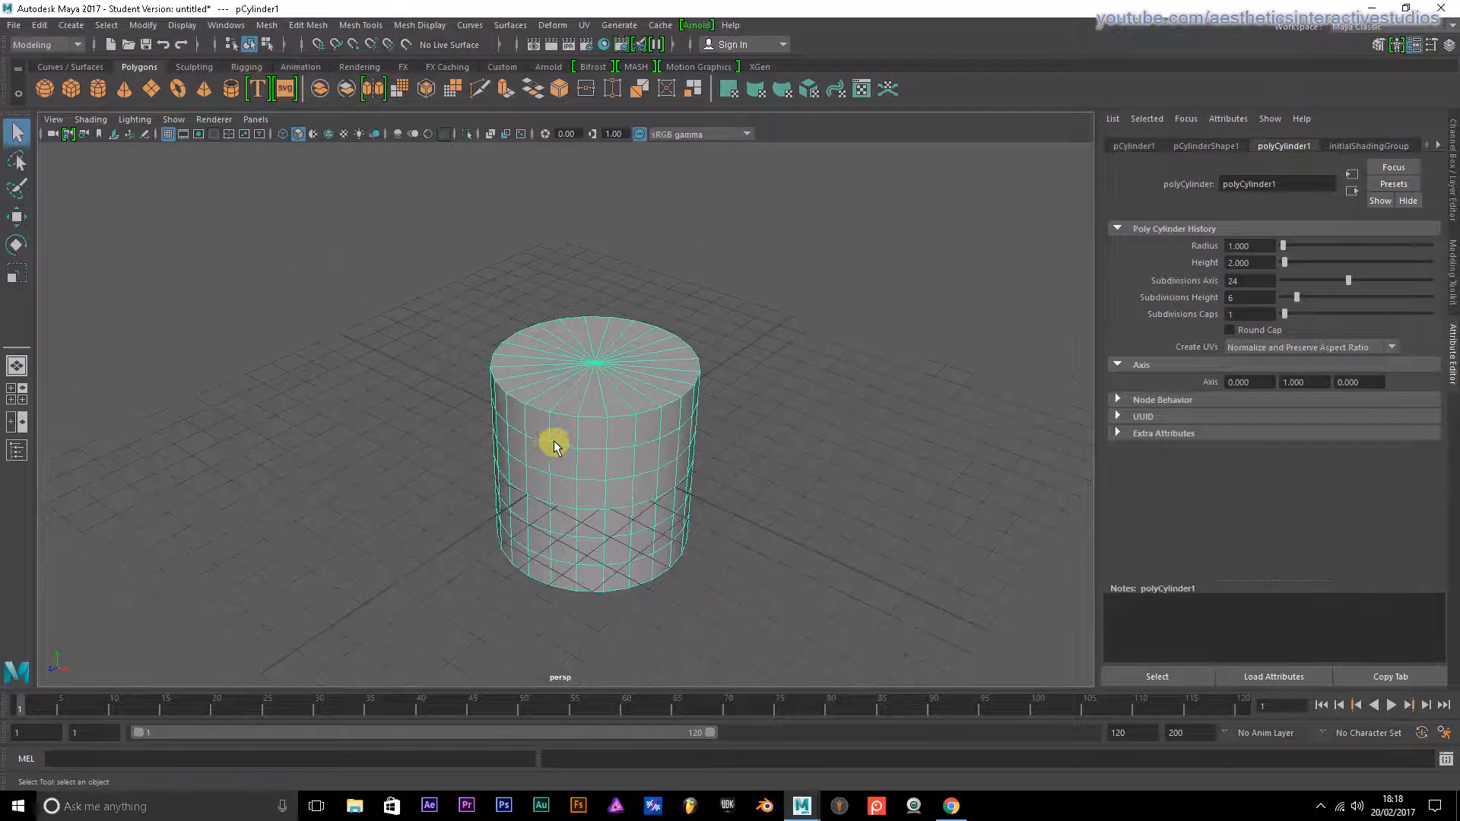
right_click(580, 366)
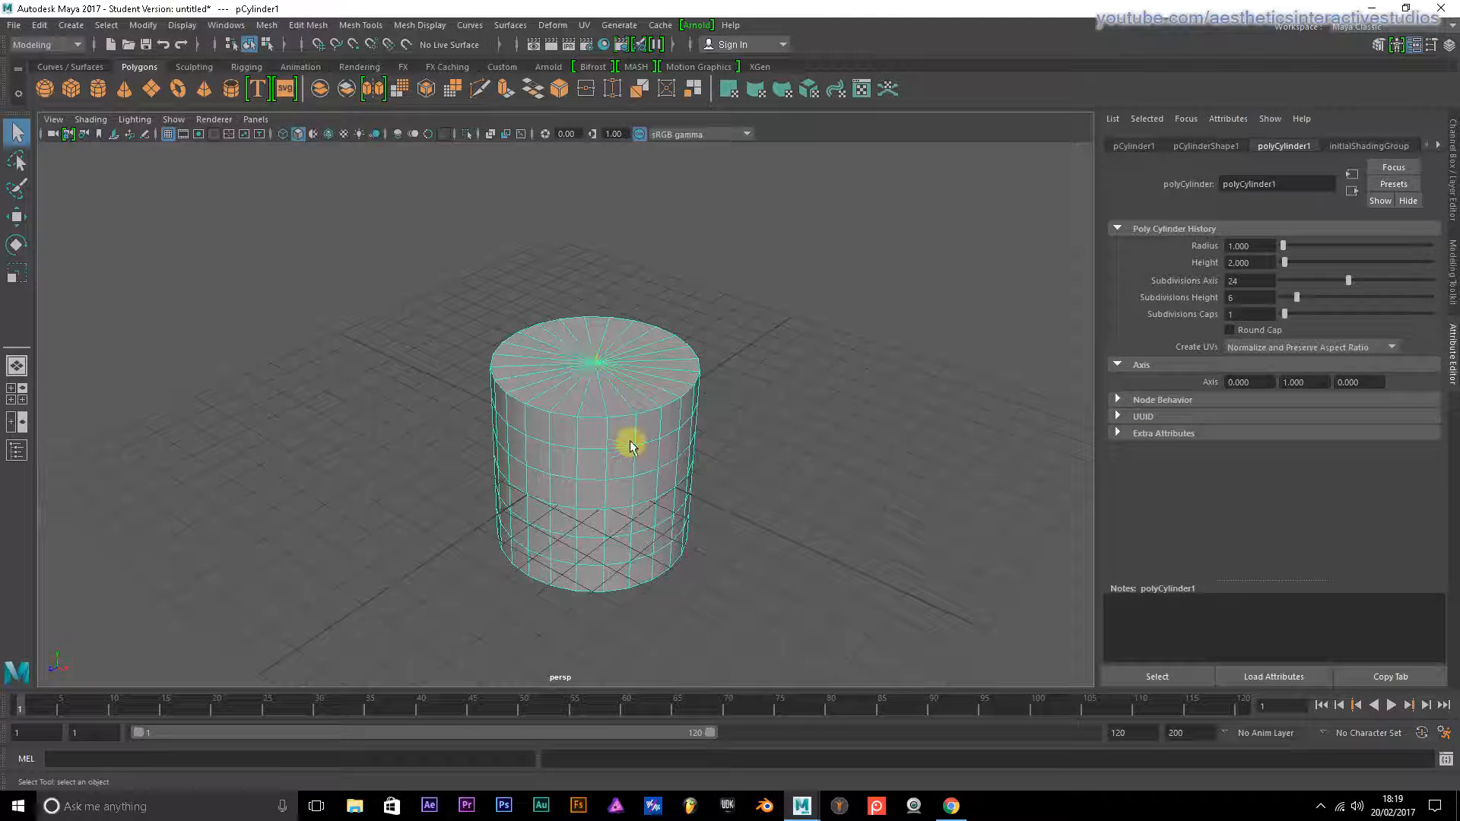
right_click(590, 358)
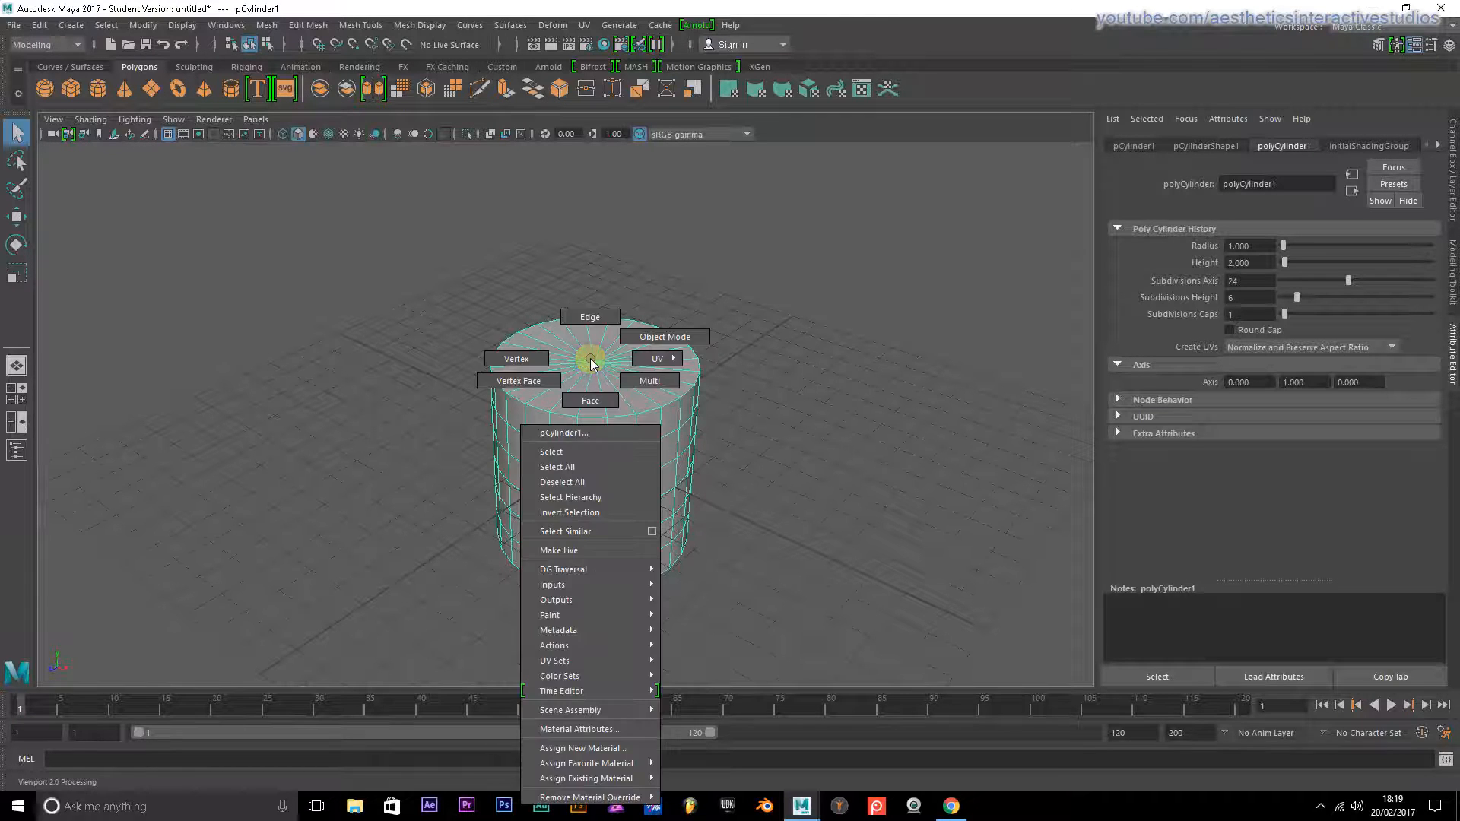
left_click(595, 399)
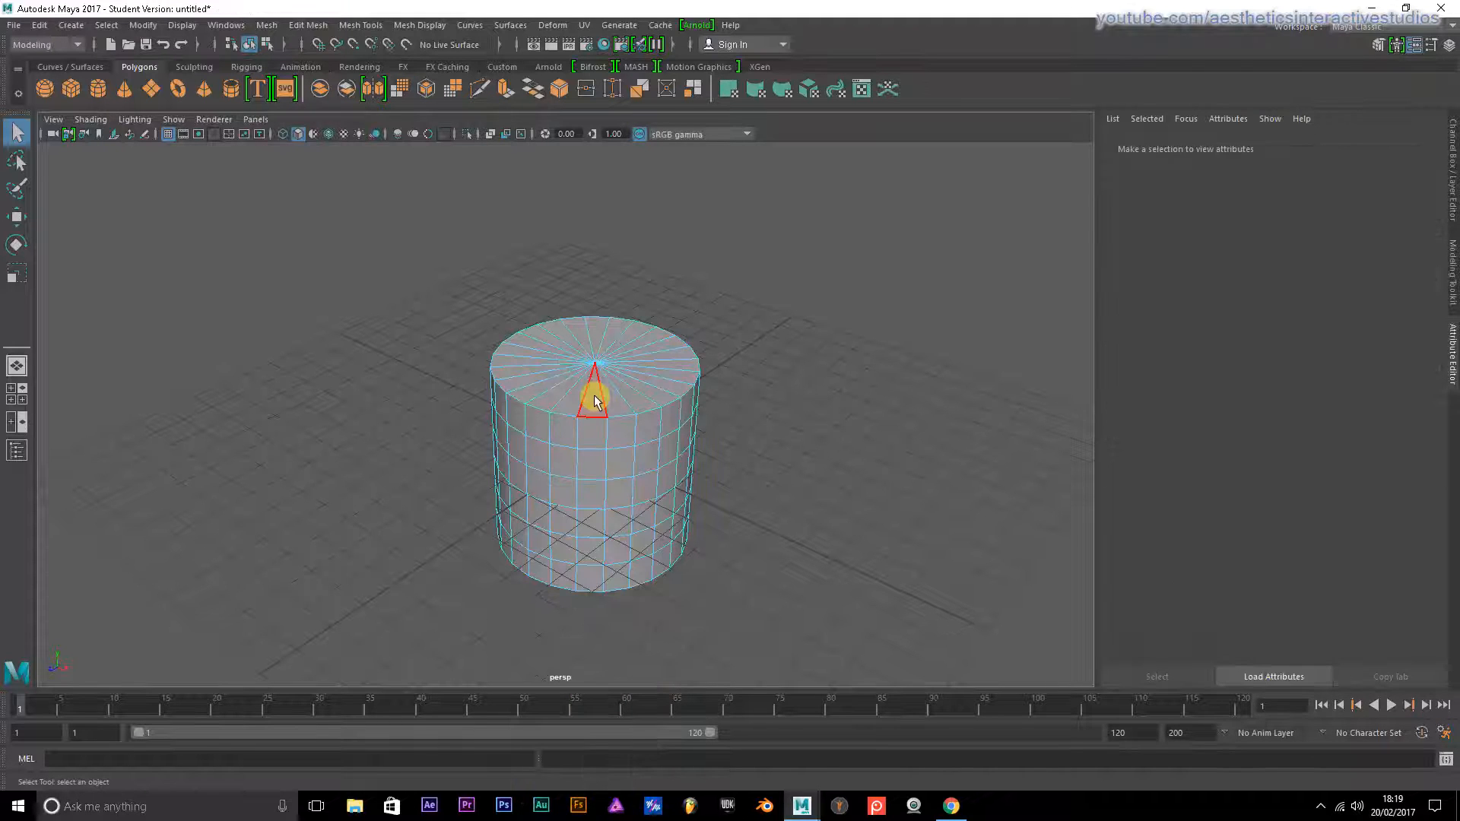
left_click(568, 441)
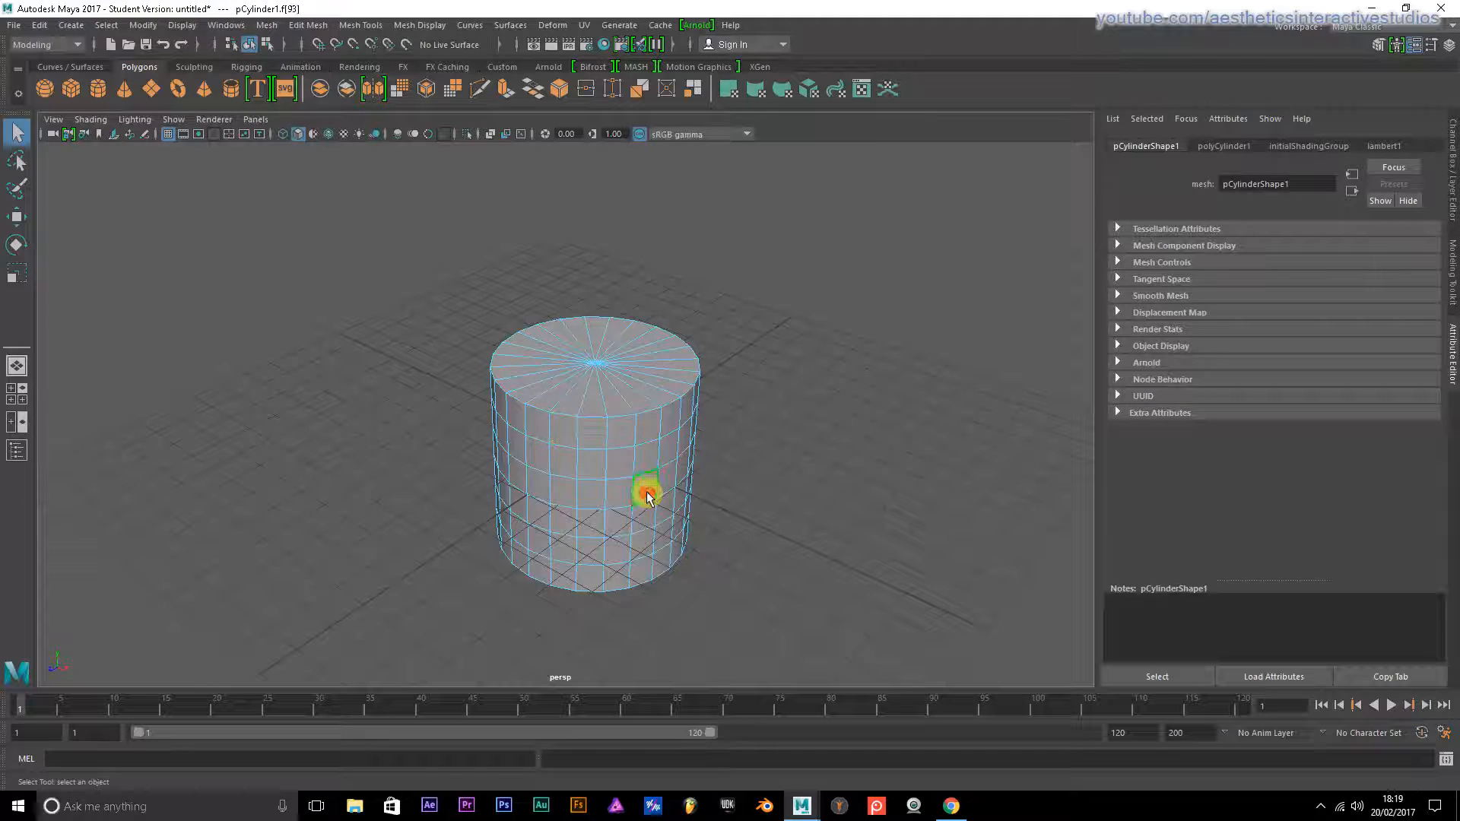
left_click(535, 452)
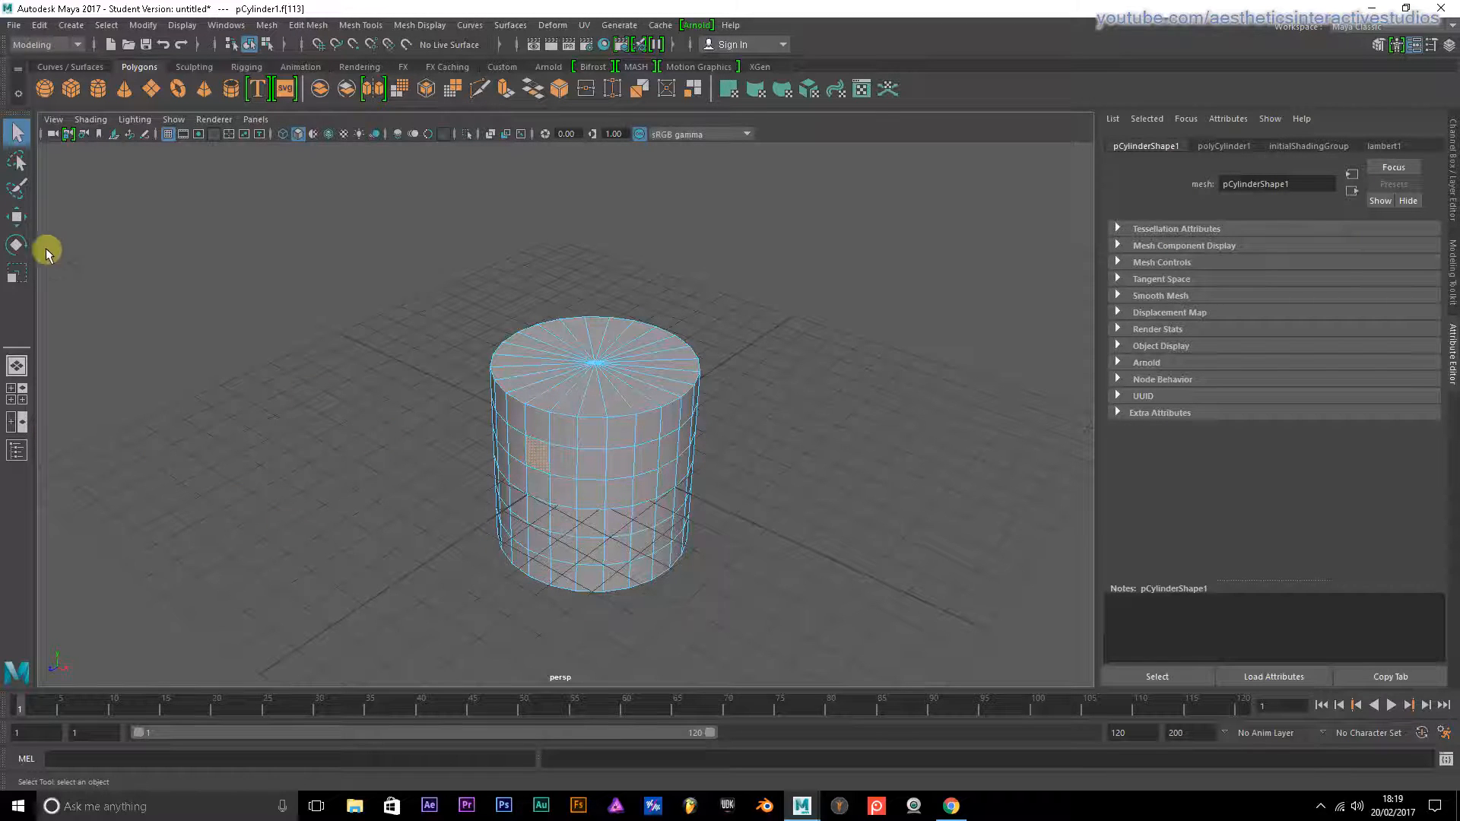
Try moving the selected side face slightly inward along the Z axis, and undo the move
left_click(18, 216)
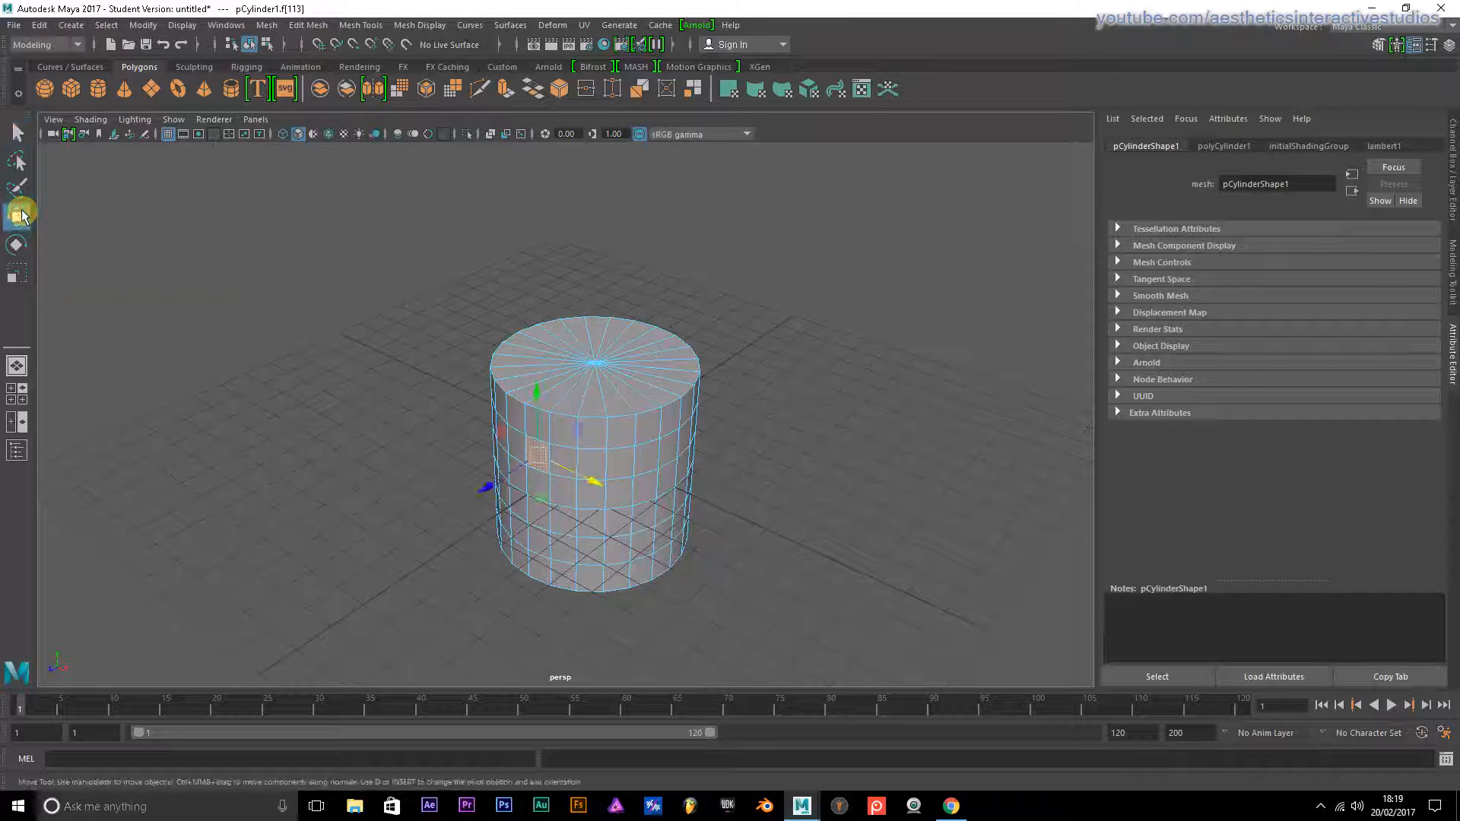
mouse_move(494, 489)
left_mouse_down()
mouse_move(365, 538)
mouse_move(512, 488)
mouse_move(469, 500)
mouse_move(489, 482)
left_mouse_up()
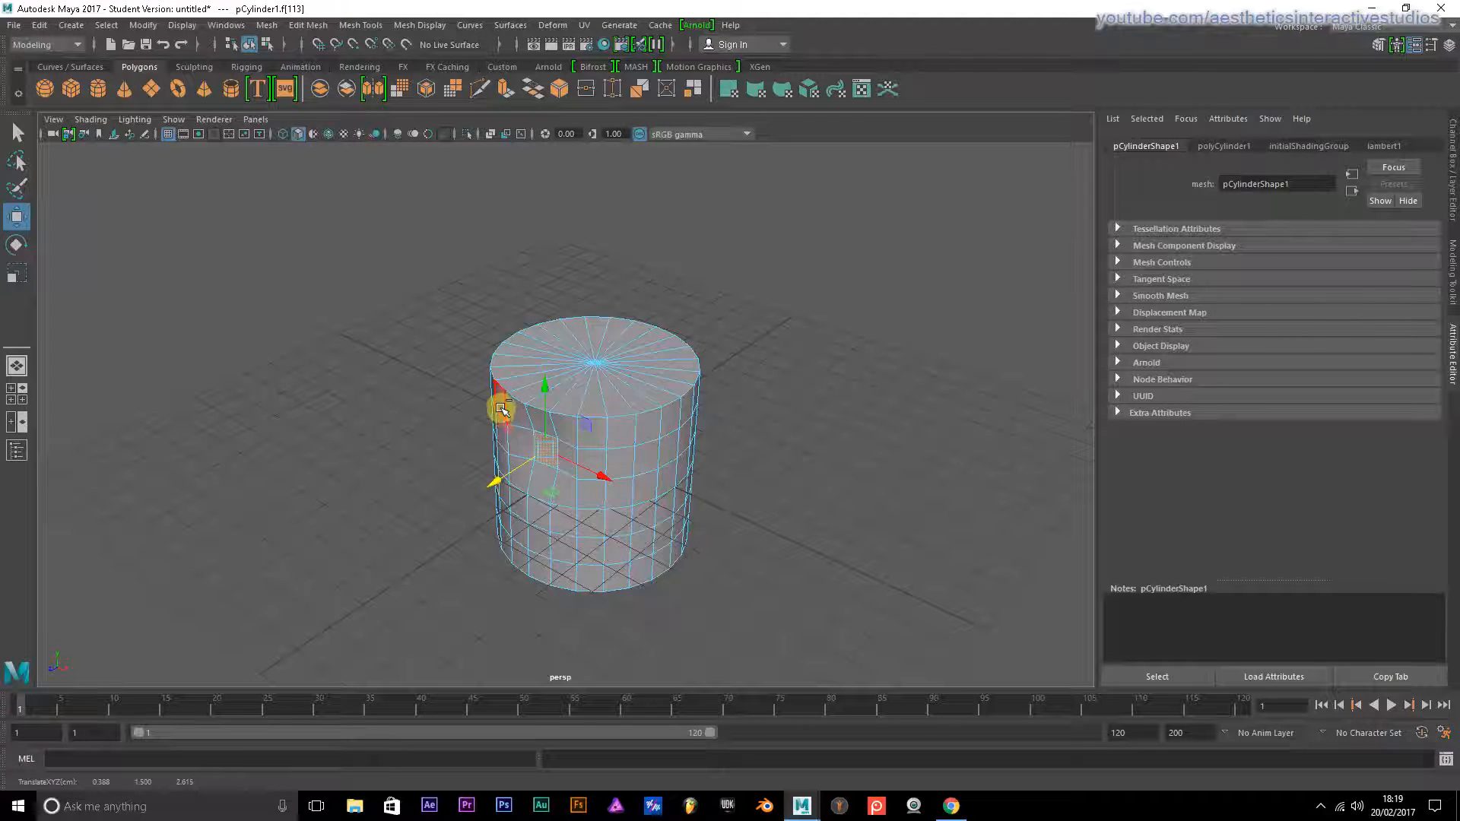
key("ctrl+z")
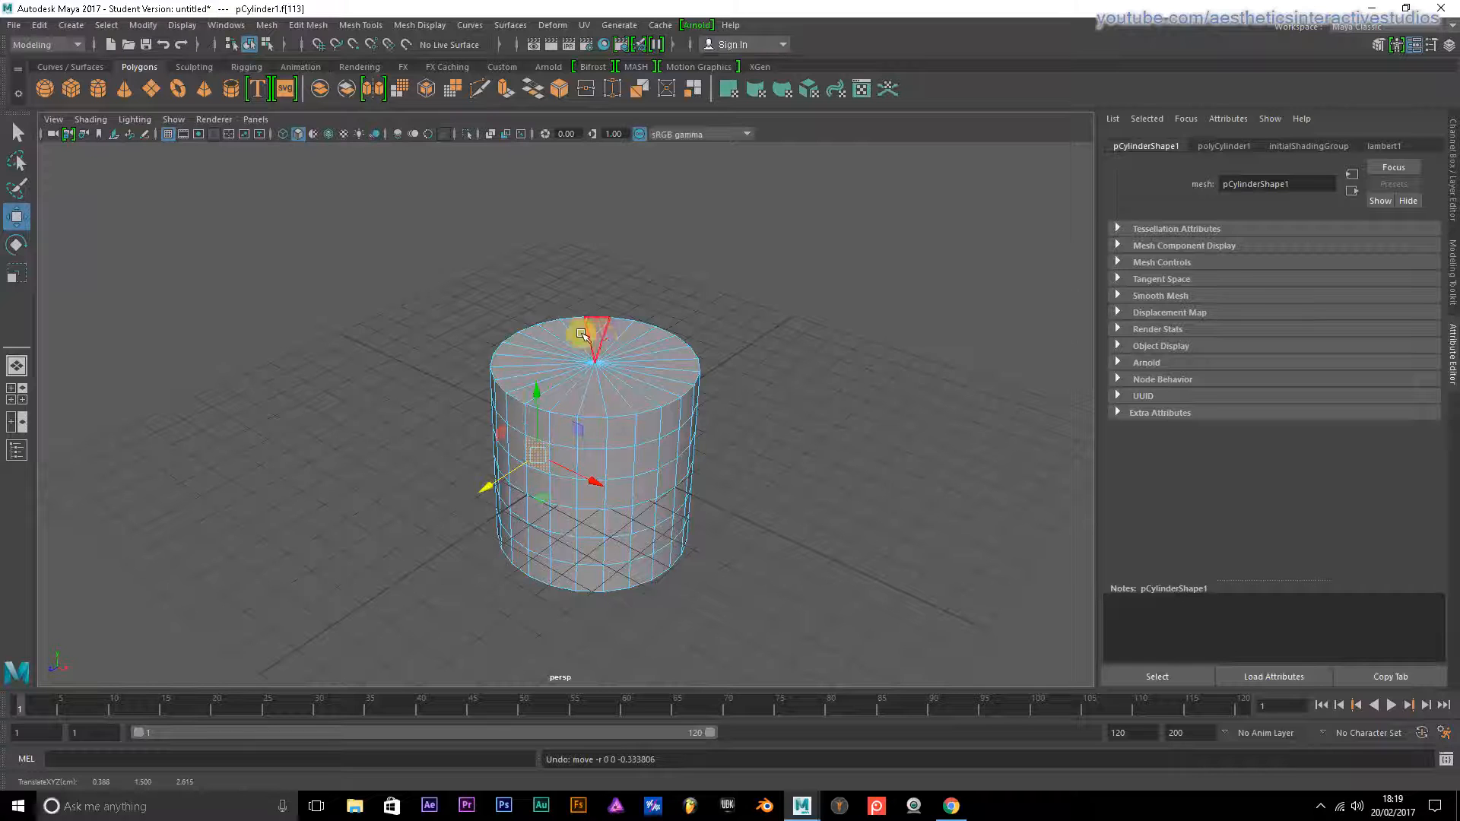
Extrude the selected side face and pull it outward along the Z axis into a small block on the cylinder's side
left_click_drag(426, 372, 505, 319, "alt")
middle_click_drag(505, 320, 514, 366, "alt")
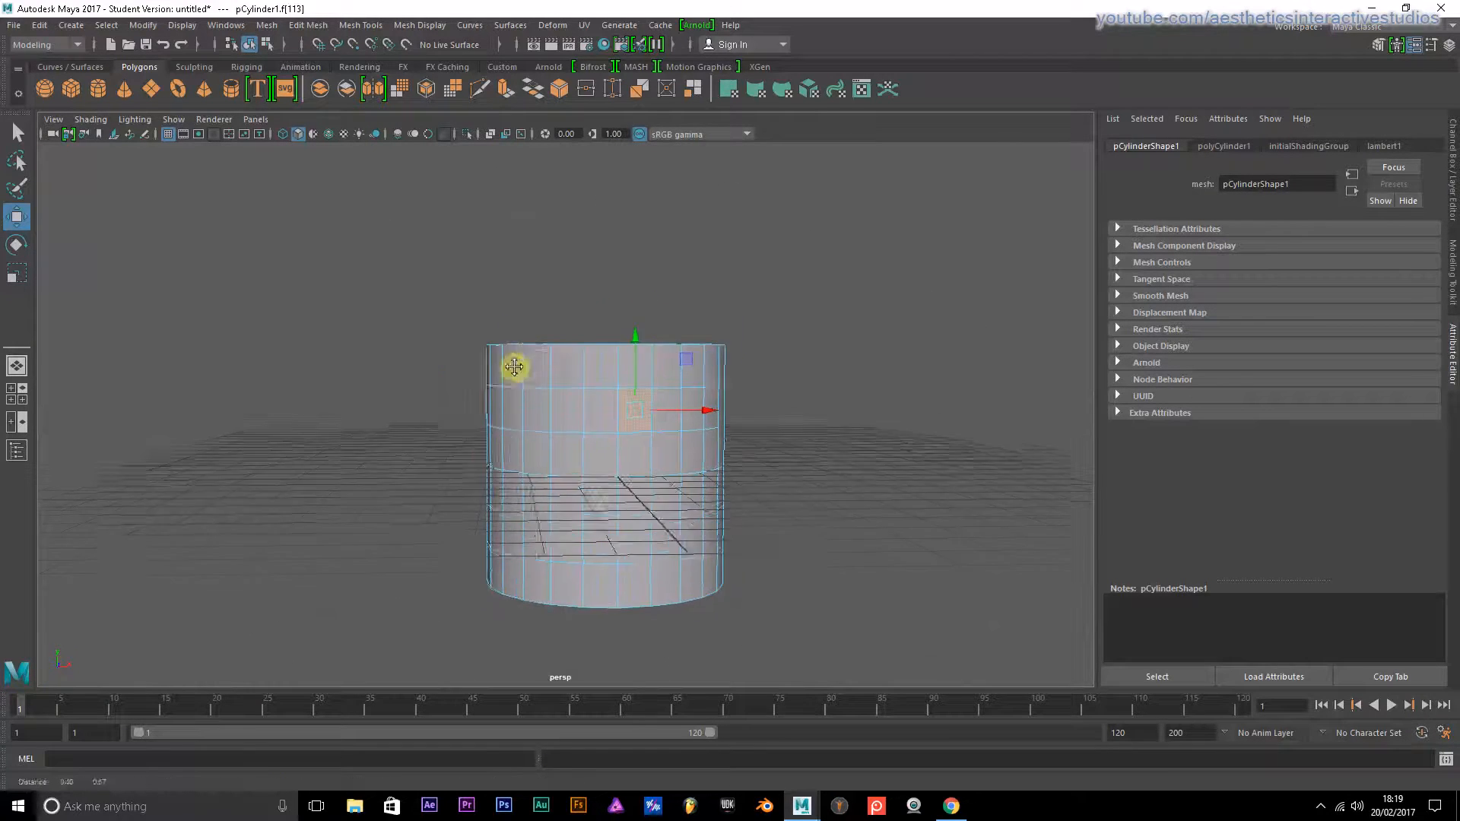
left_click_drag(514, 366, 491, 342, "alt")
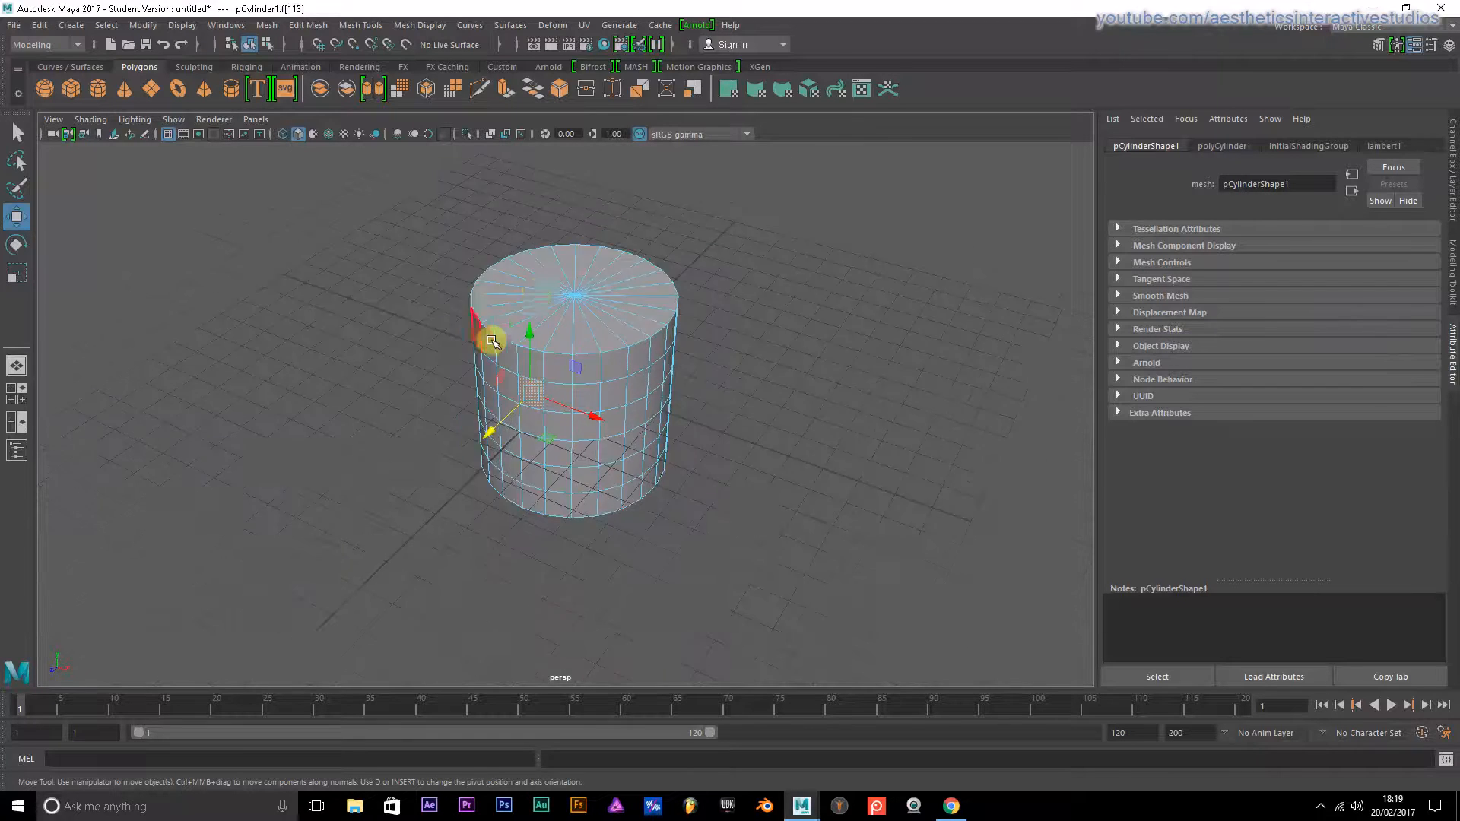
scroll(491, 342, "up", 3)
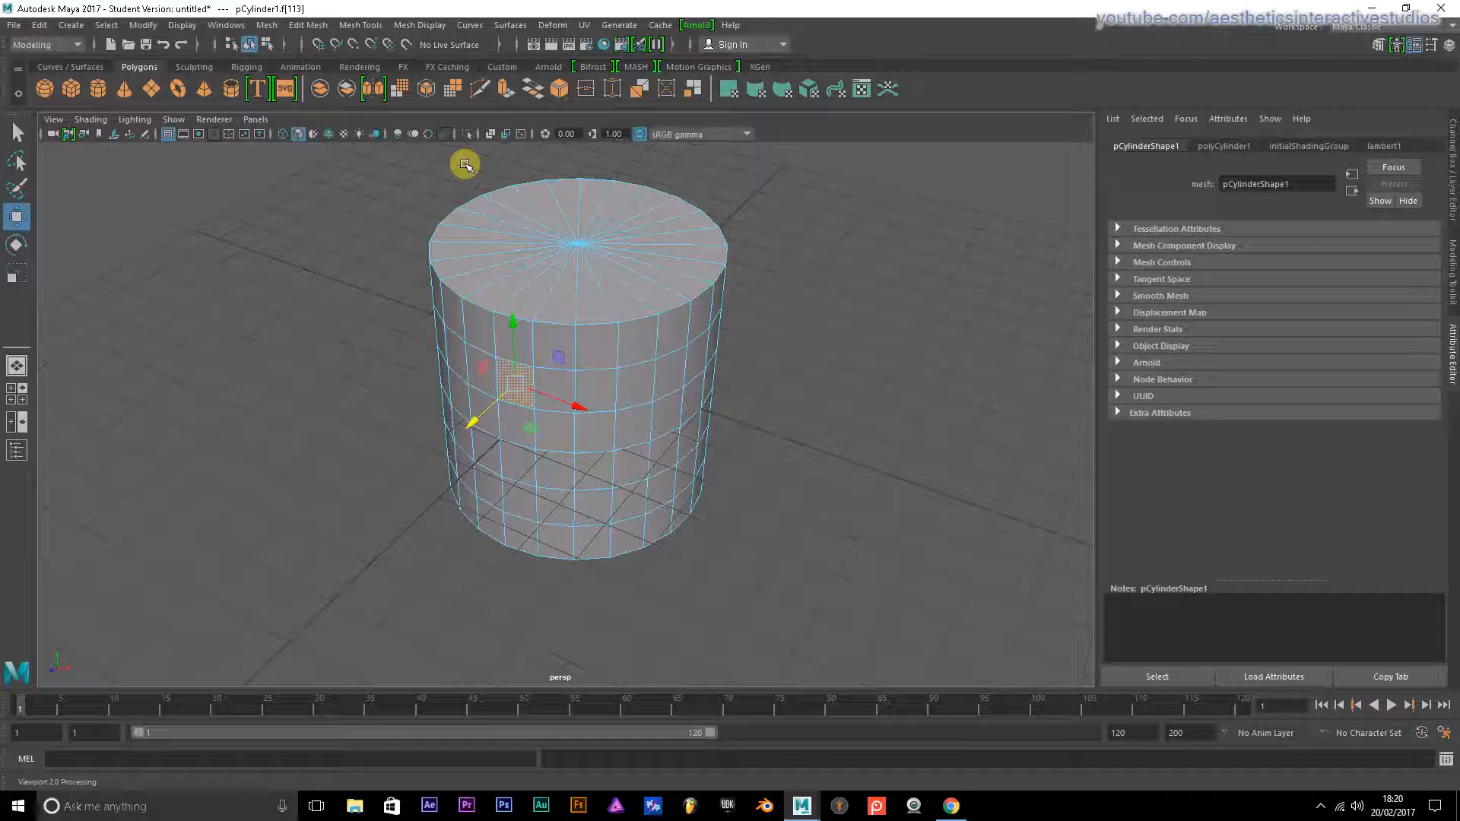
left_click_drag(395, 326, 512, 319, "alt")
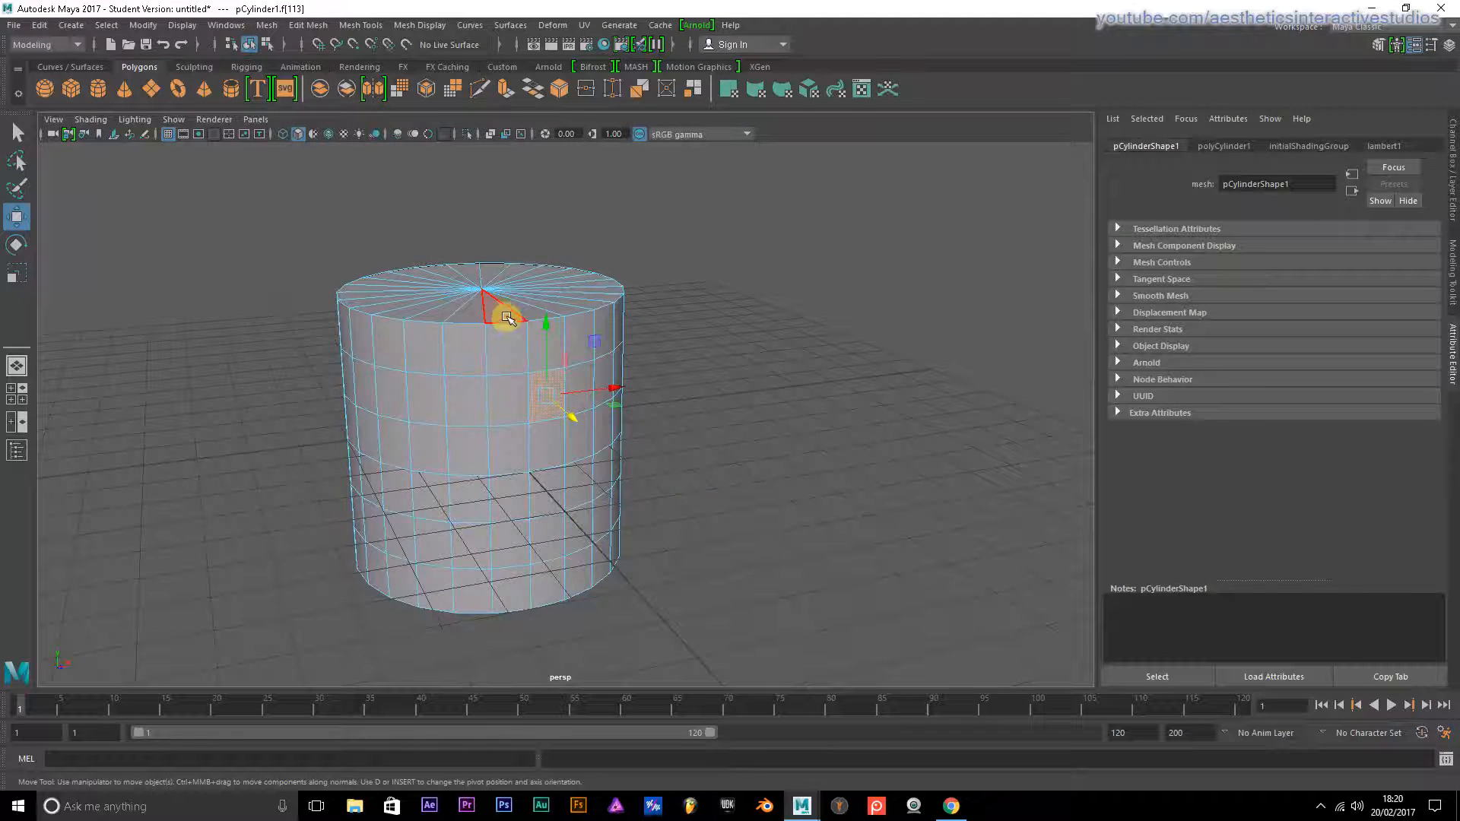
key("ctrl+e")
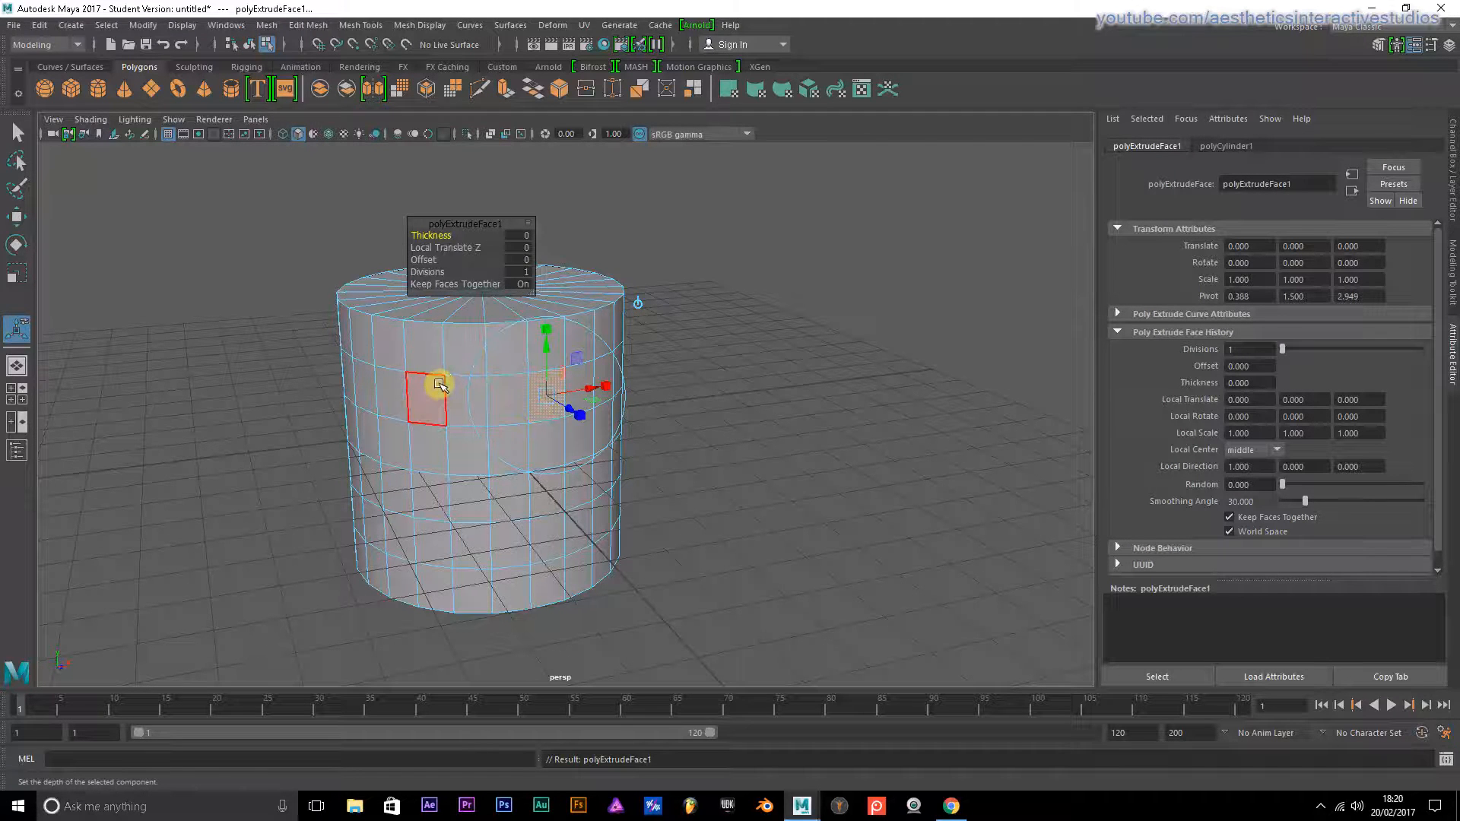
key("w")
left_click_drag(421, 345, 502, 346, "alt")
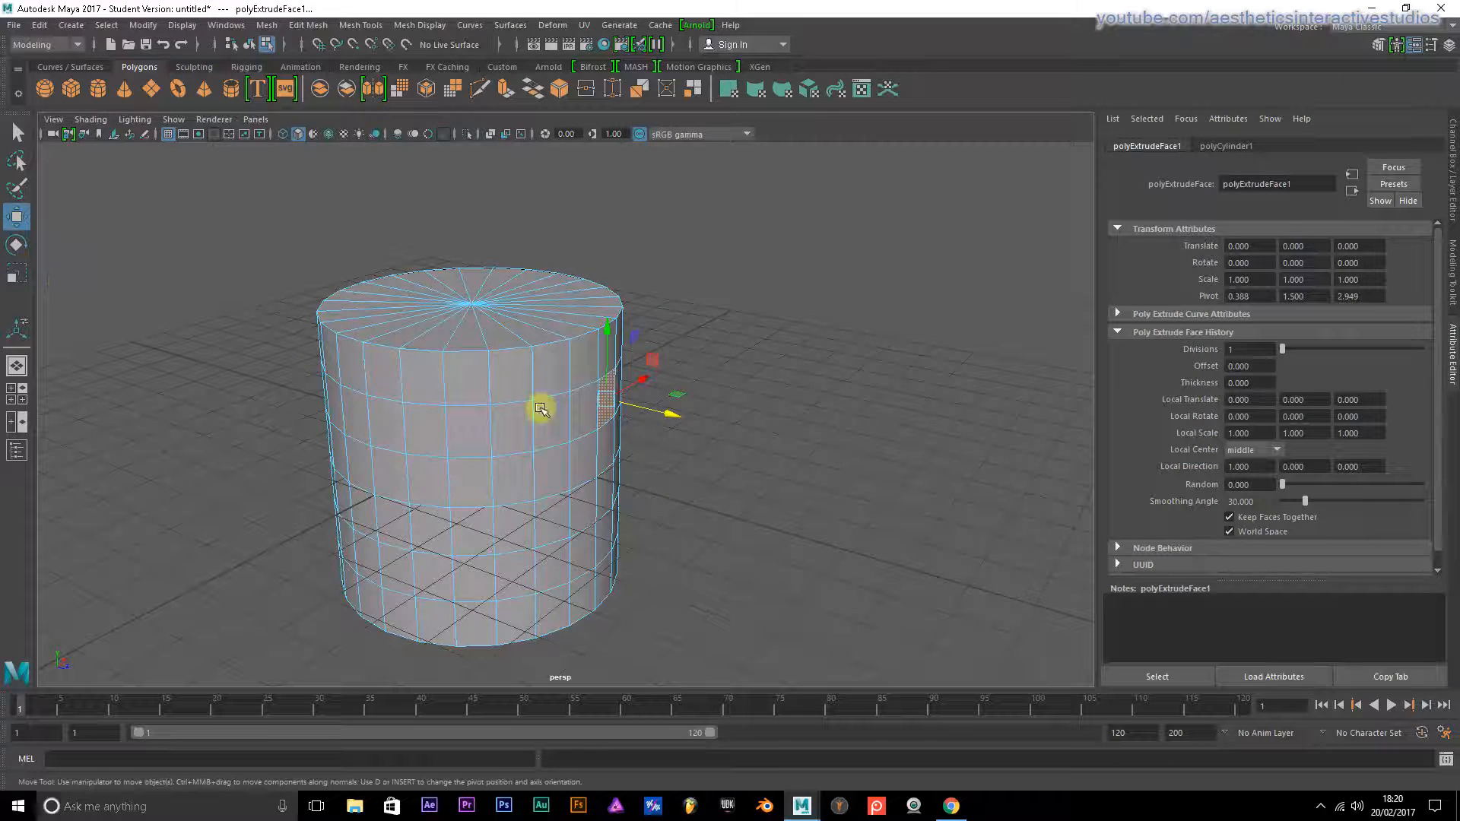
left_click_drag(673, 416, 724, 423)
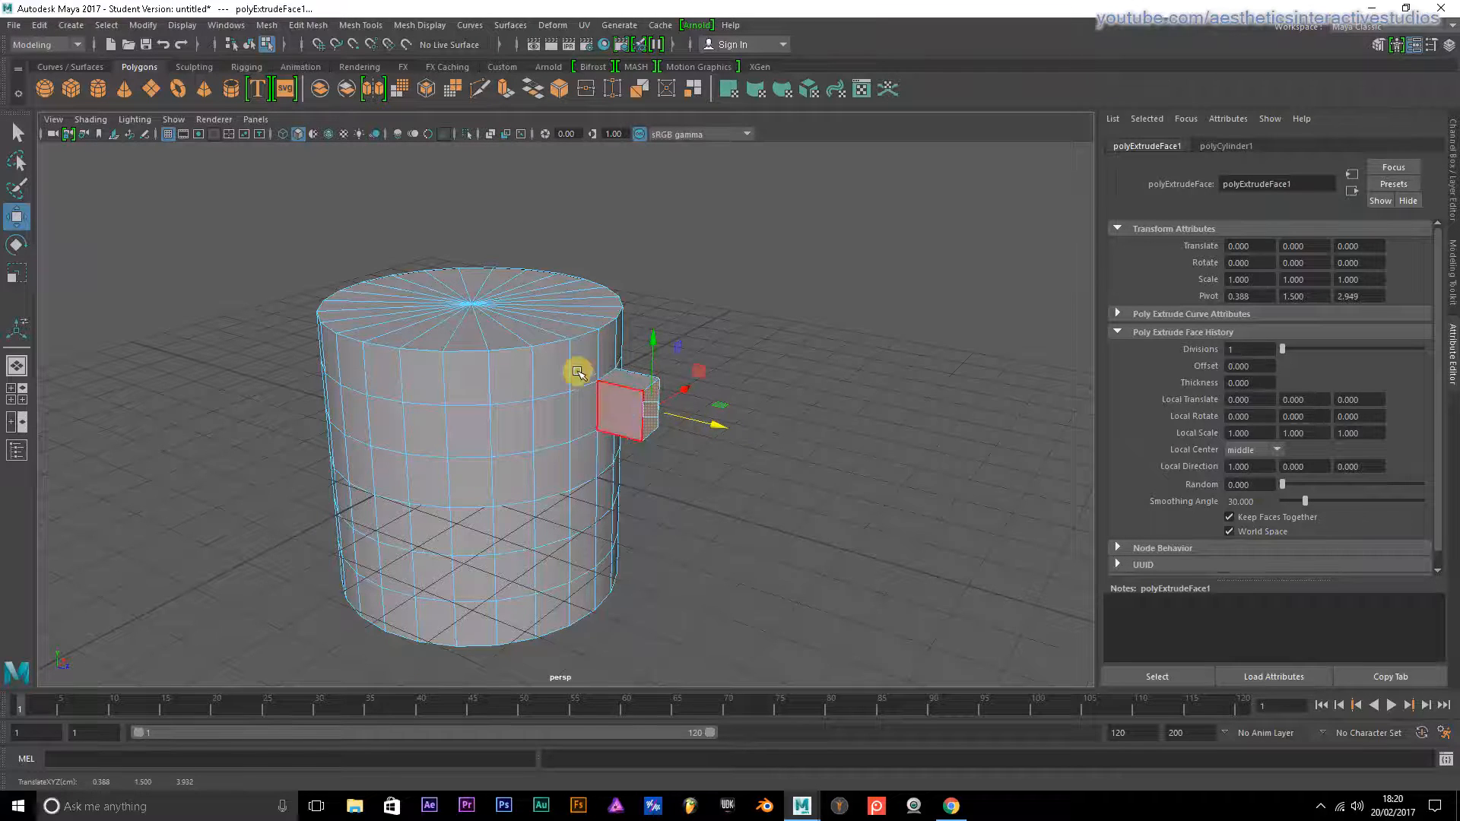
Select one triangular face on the top cap opposite the side block, extrude it and raise it along Y into a tall wedge
left_click_drag(548, 277, 416, 285, "alt")
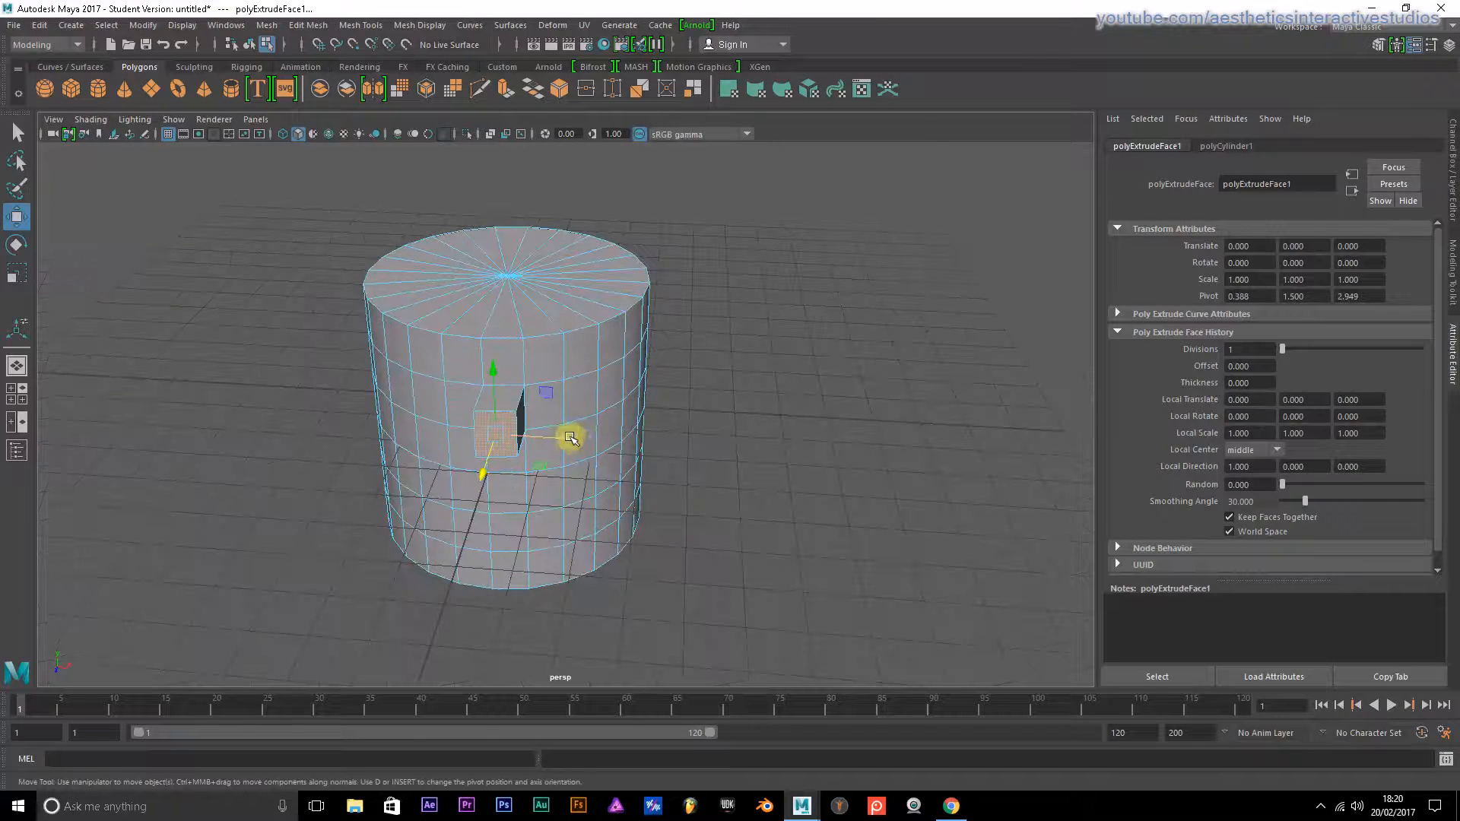
mouse_move(572, 437)
left_mouse_down()
mouse_move(606, 438)
mouse_move(570, 317)
mouse_move(783, 296)
mouse_move(743, 381)
mouse_move(553, 455)
left_mouse_up()
left_click(553, 454)
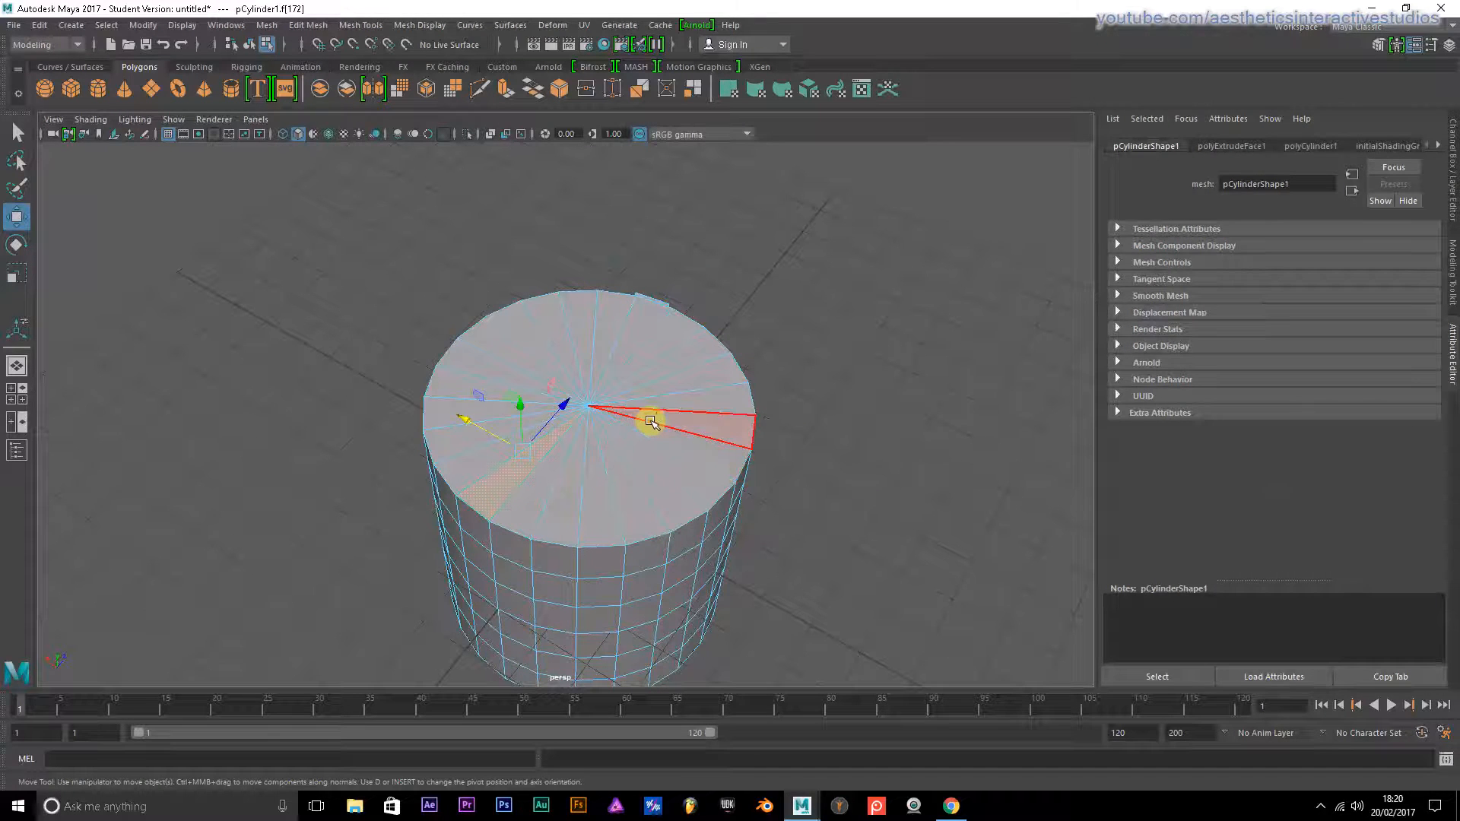
key("ctrl+e")
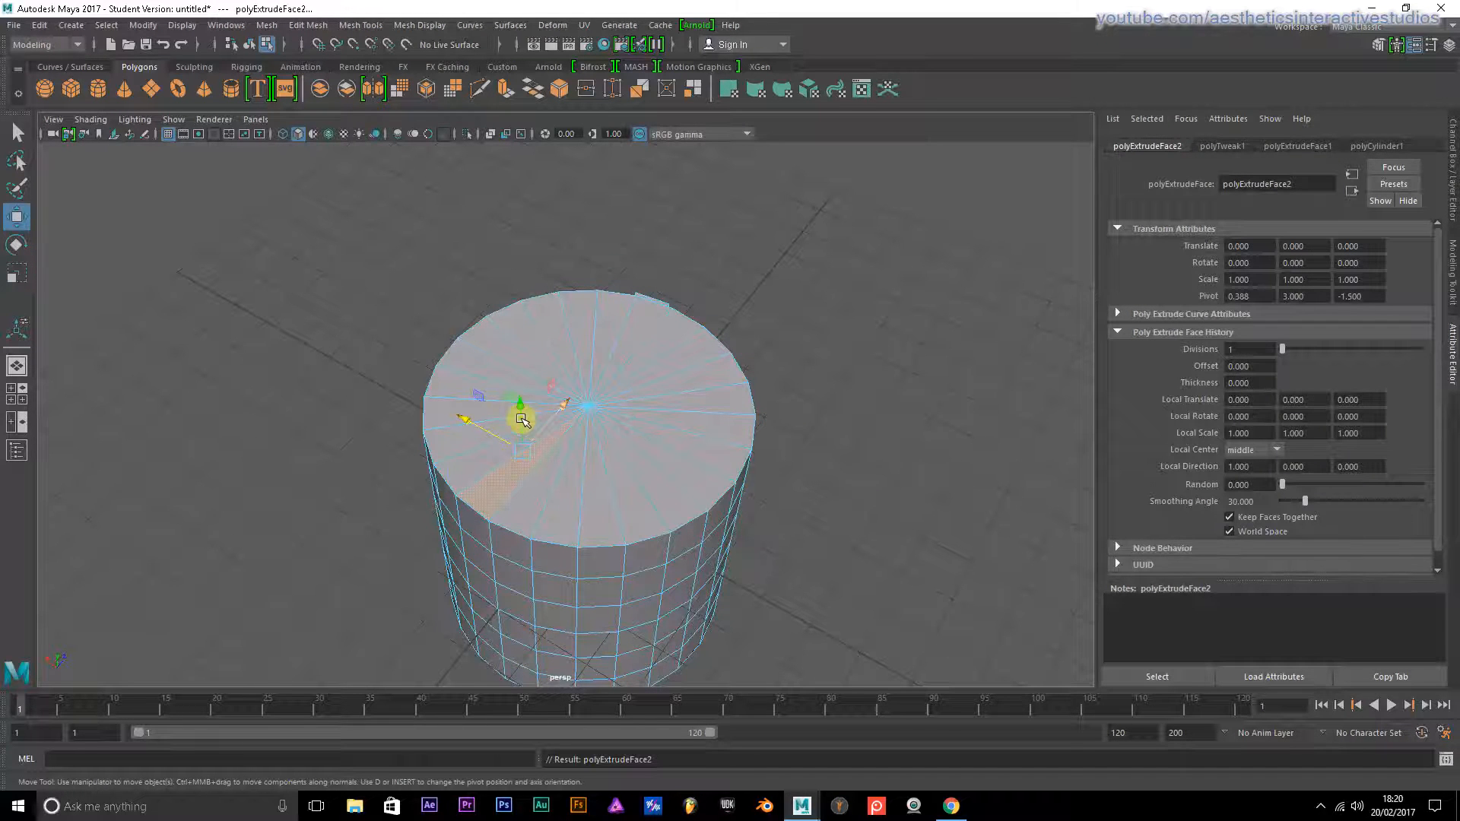
left_click_drag(521, 413, 495, 284)
In edge selection mode, select the wedge's outer top edge and lower it along Y so the wedge's top slopes down toward the rim
left_click_drag(395, 317, 501, 417, "alt")
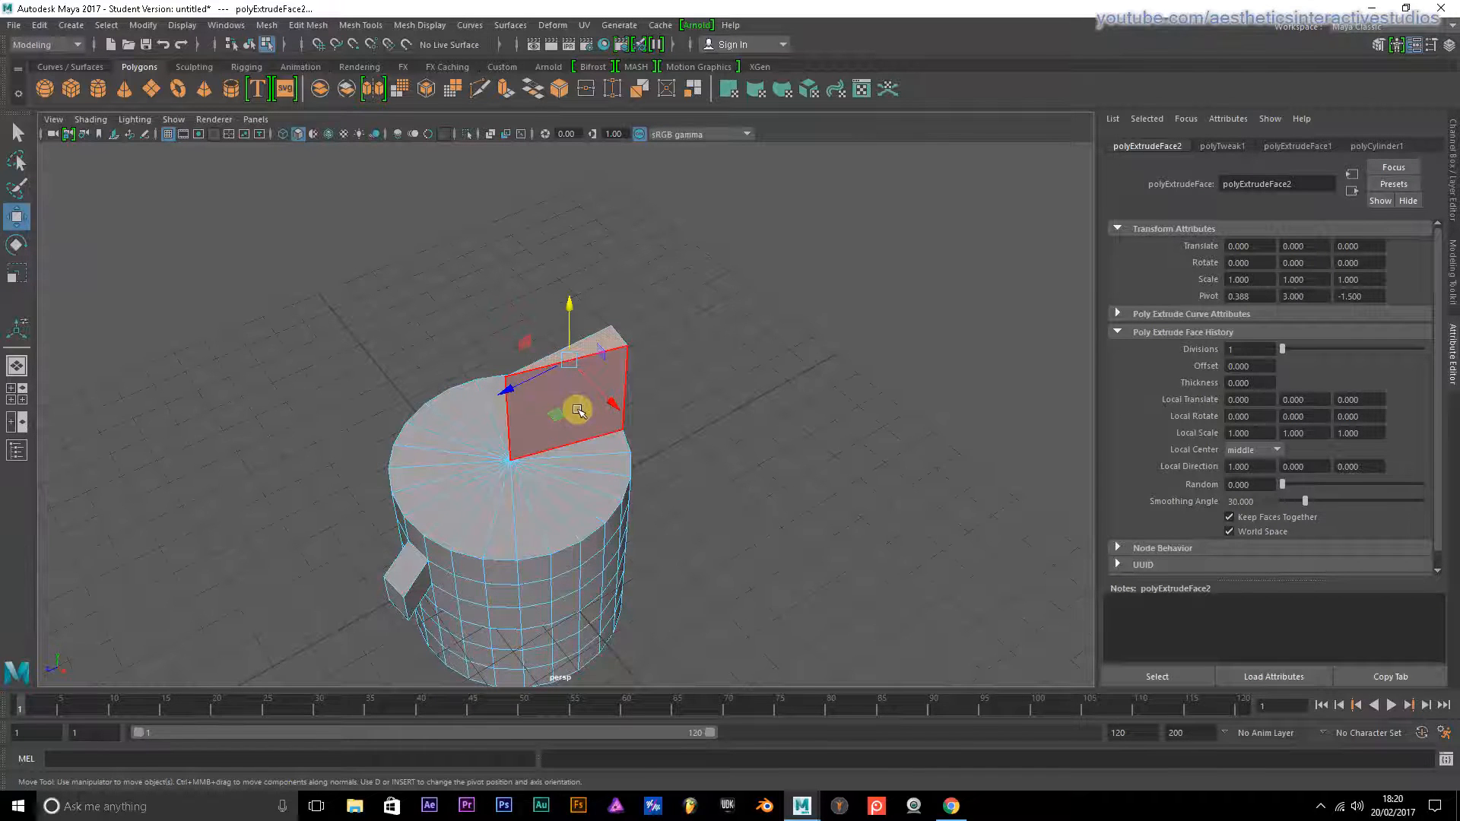
right_click_drag(572, 367, 573, 420)
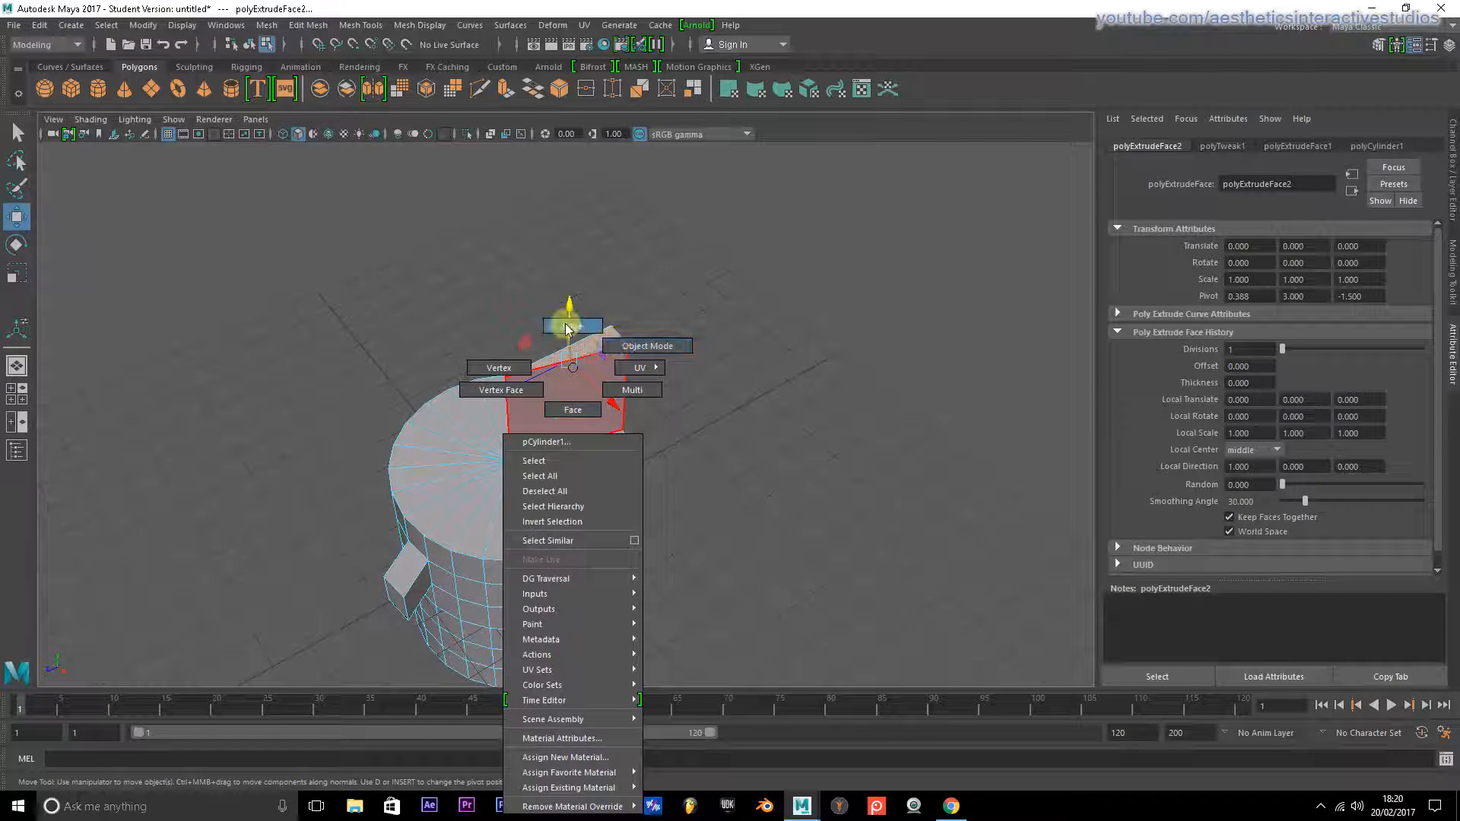
right_click_drag(573, 329, 573, 328)
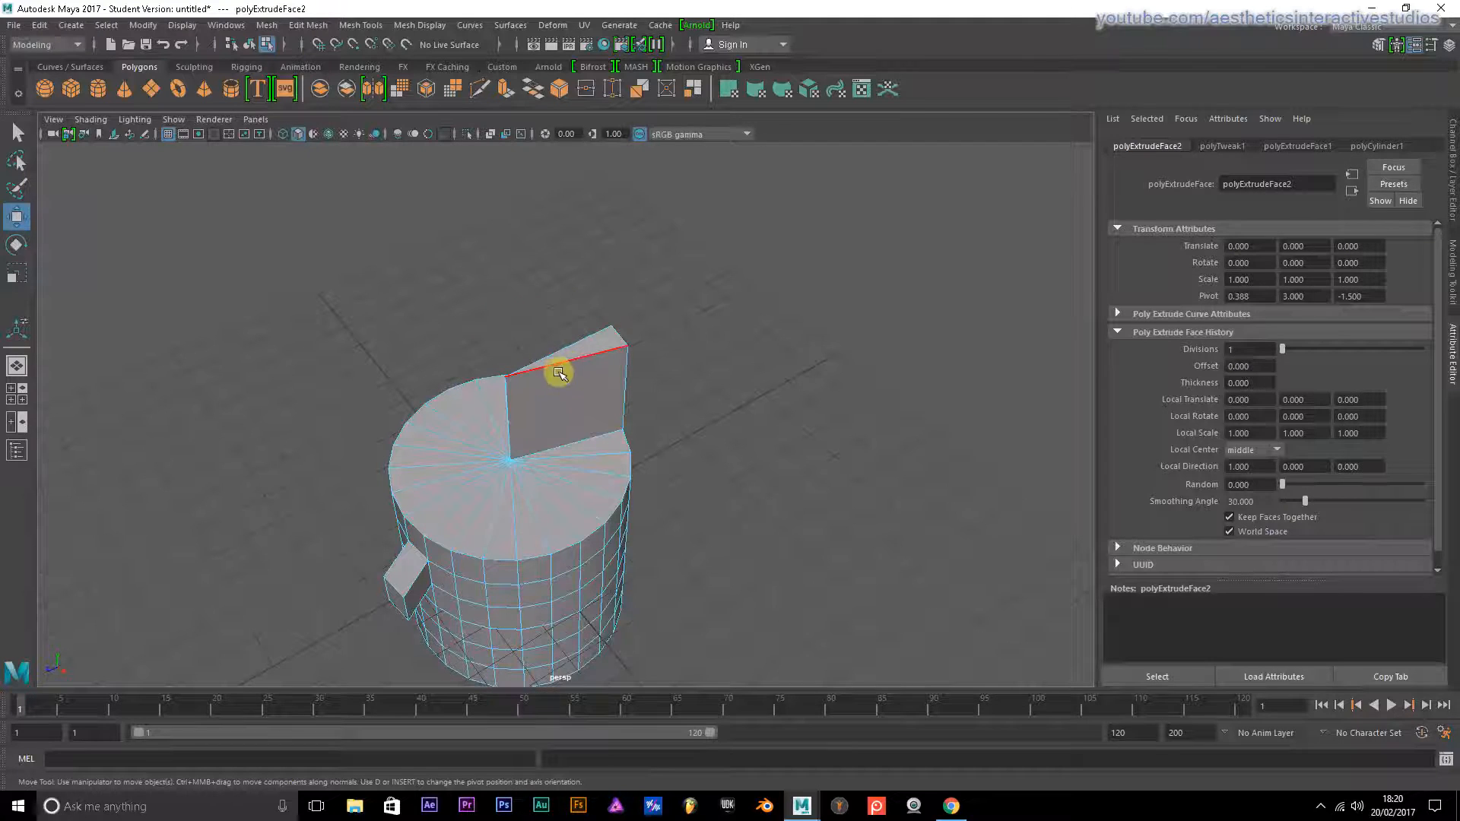
left_click(614, 335)
left_click_drag(759, 411, 541, 330, "alt")
left_click_drag(750, 303, 632, 293, "alt")
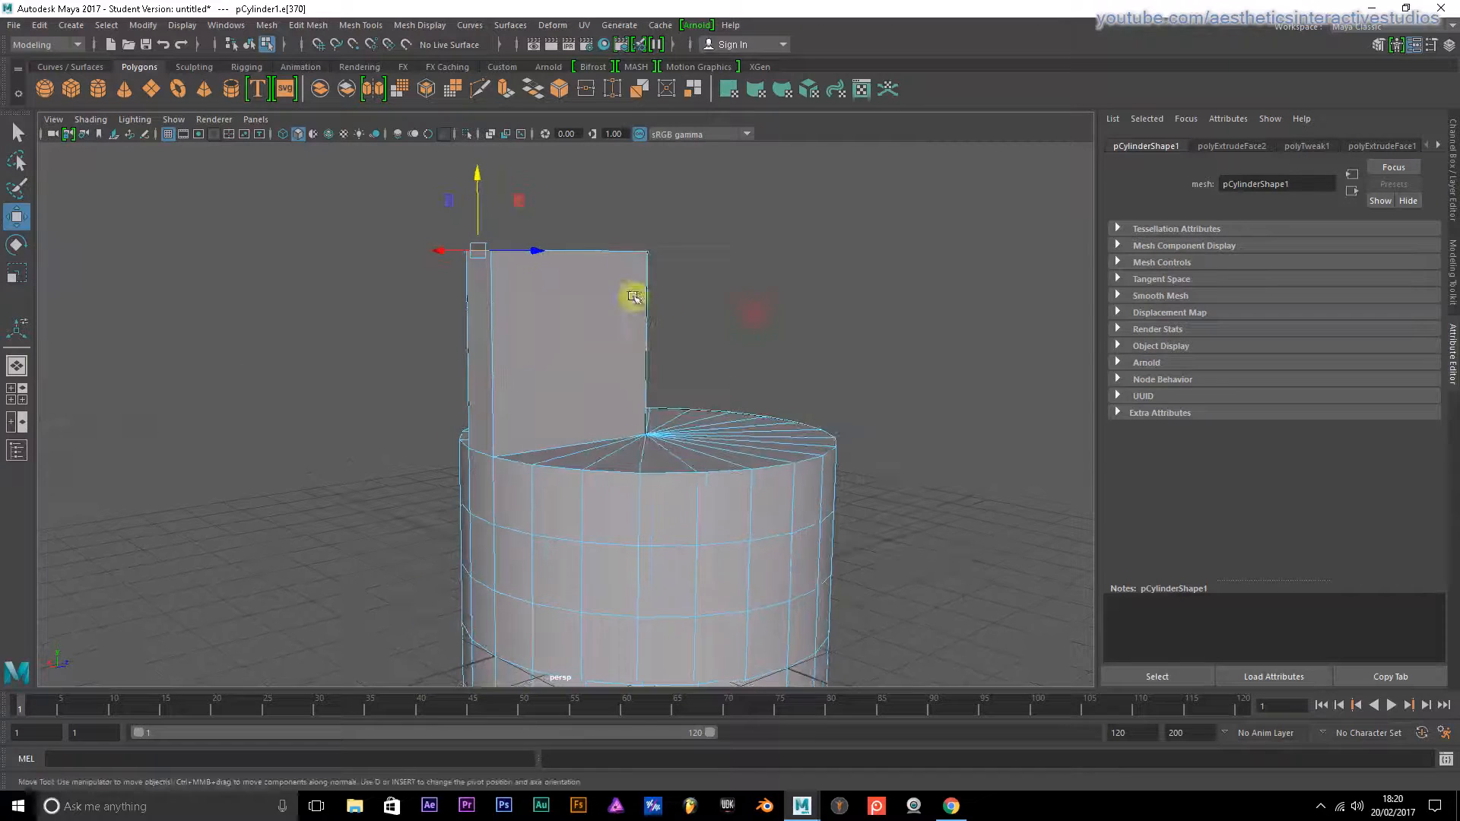
left_click_drag(467, 163, 434, 351)
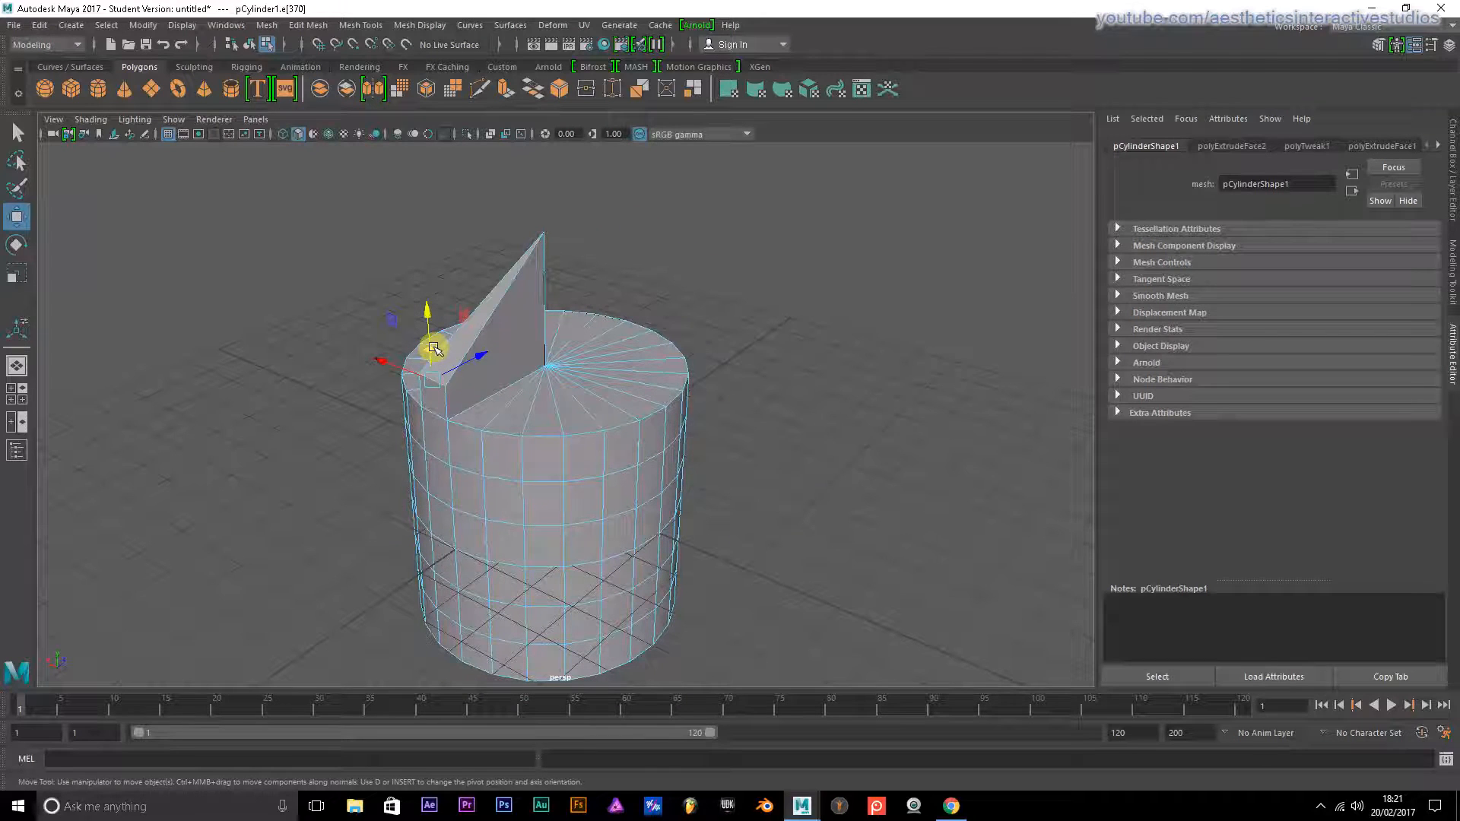
In vertex selection mode, try raising one vertex on the cylinder's top rim along Y, and undo the move
left_click_drag(619, 339, 632, 411, "alt")
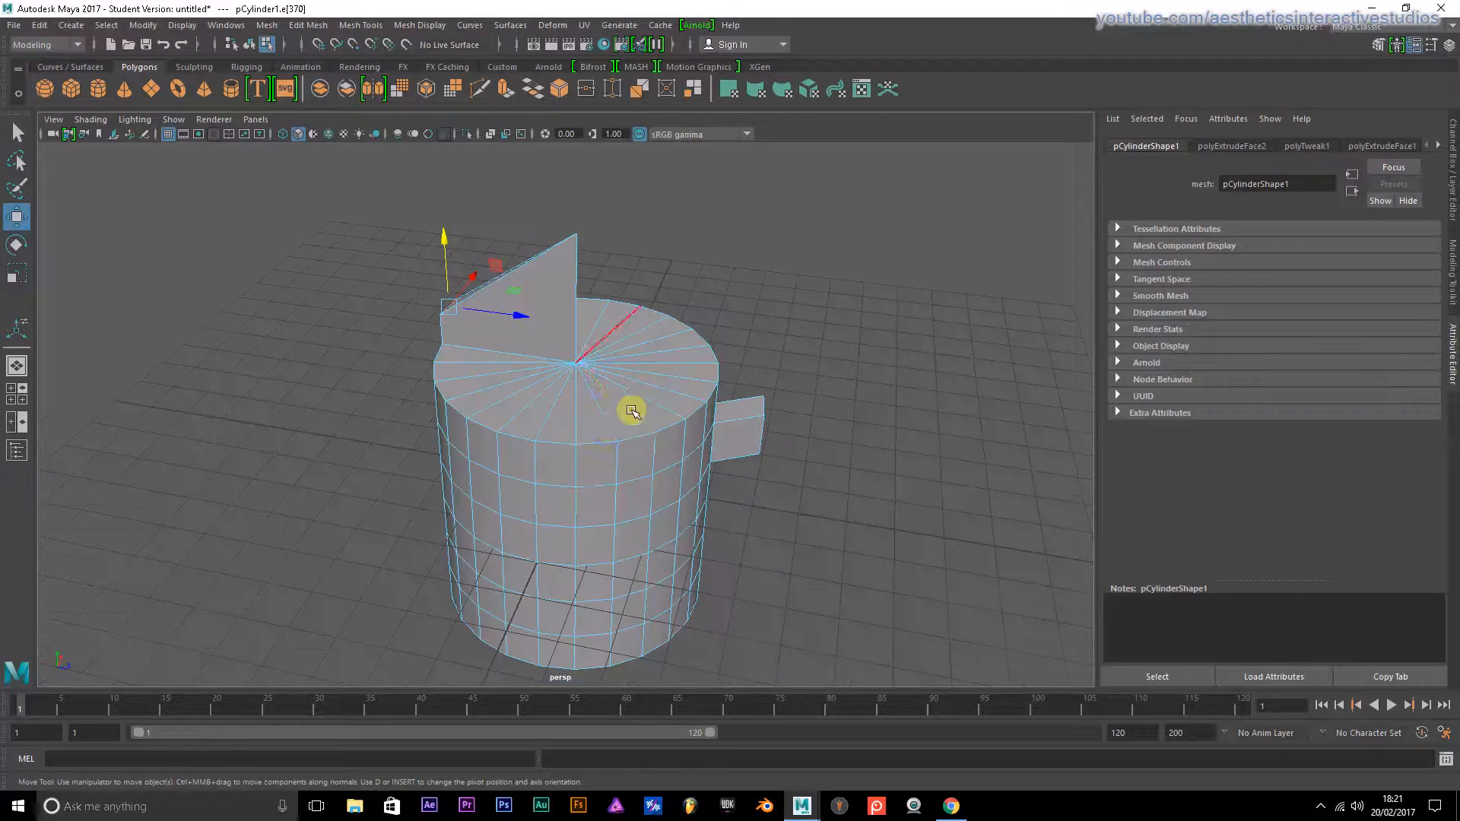
right_click_drag(582, 367, 583, 416)
right_click_drag(584, 413, 517, 368)
left_click(534, 441)
mouse_move(525, 374)
left_mouse_down()
mouse_move(524, 303)
mouse_move(525, 350)
left_mouse_up()
key("ctrl+z")
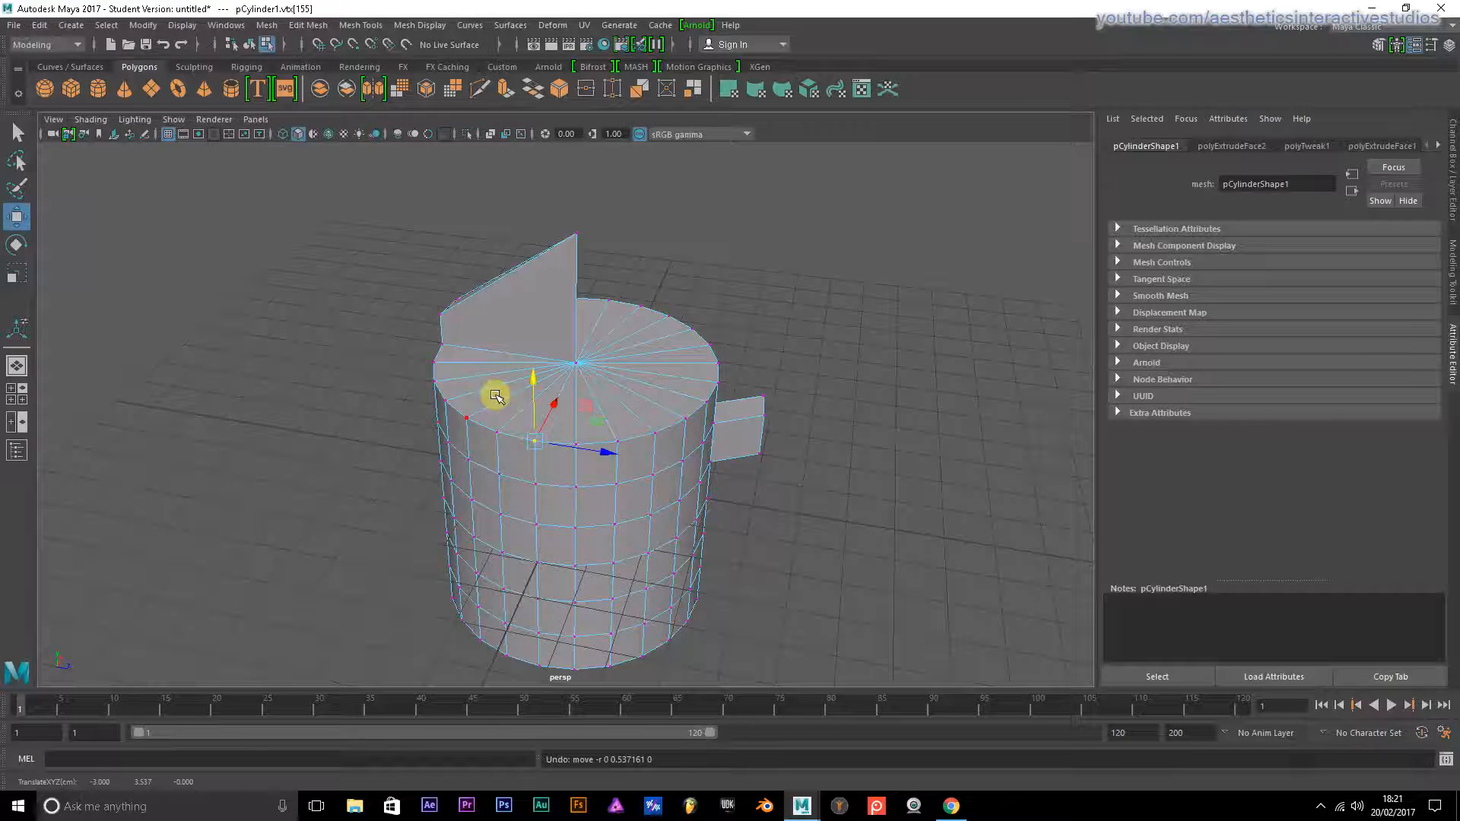
Return the cylinder to object mode and insert three vertical edge loops around the extruded block using the Insert Edge Loop tool
right_click_drag(476, 333, 548, 309)
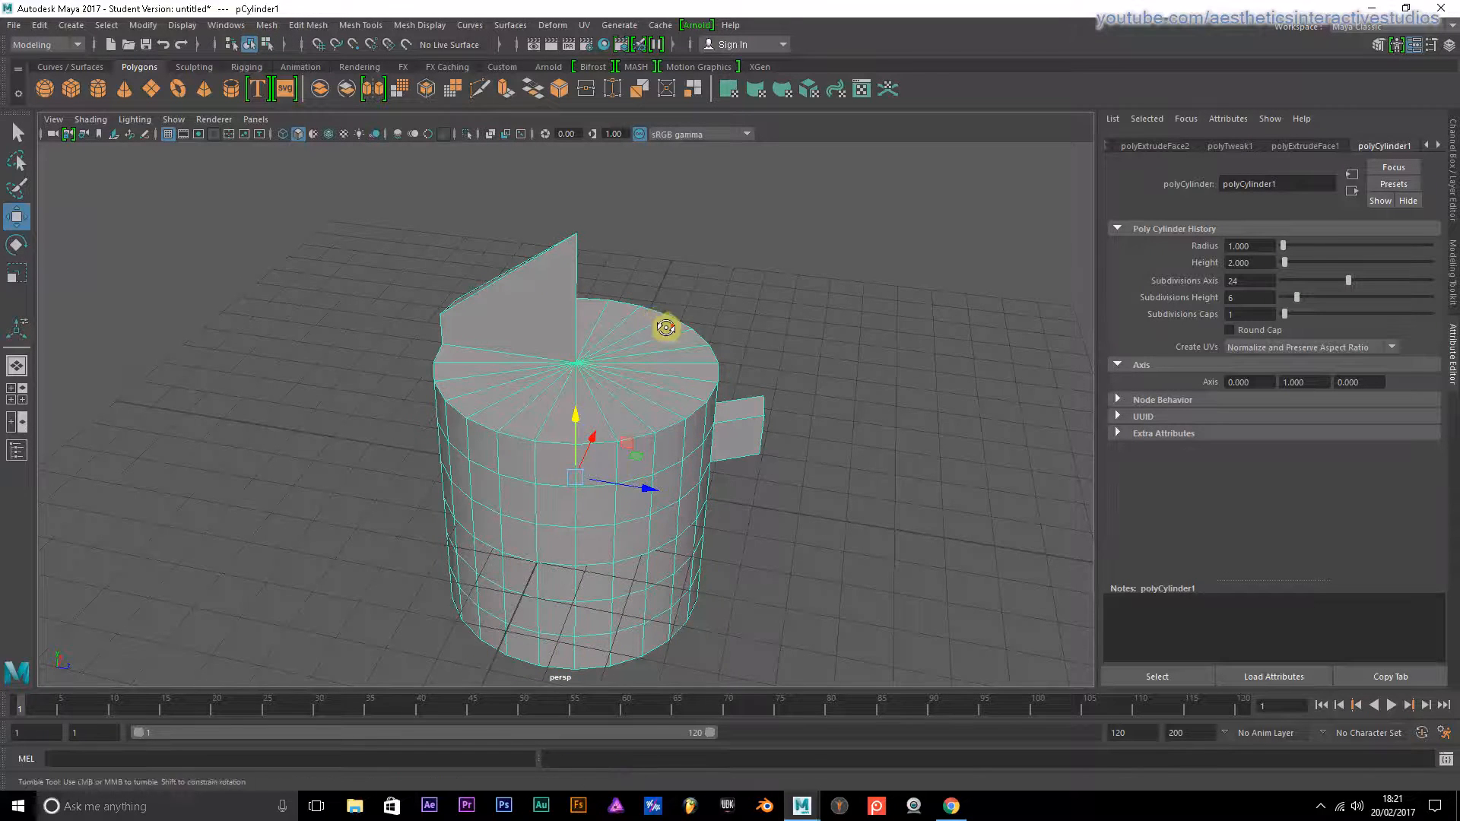
left_click_drag(664, 325, 507, 331, "alt")
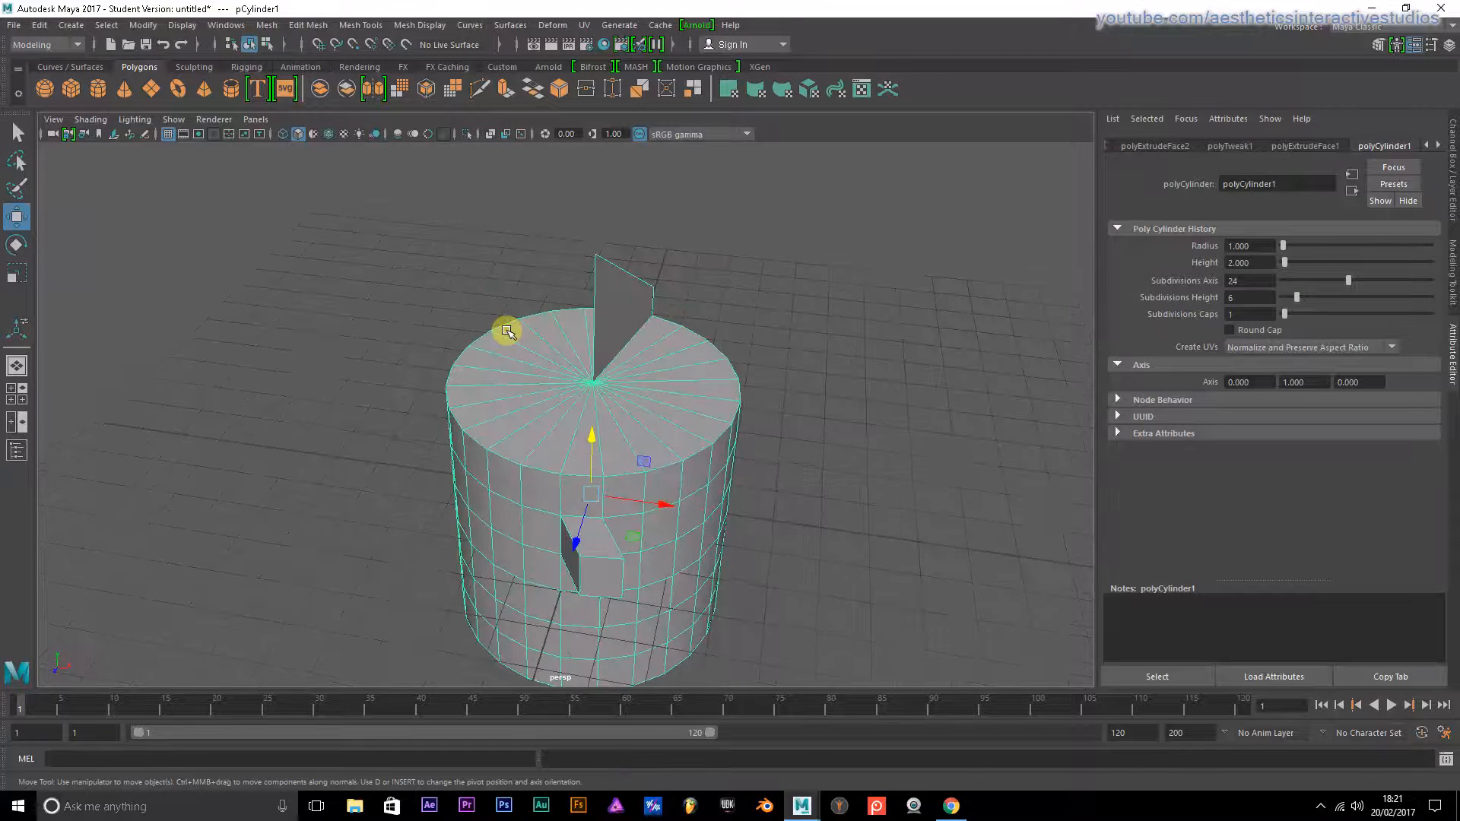
left_click(367, 26)
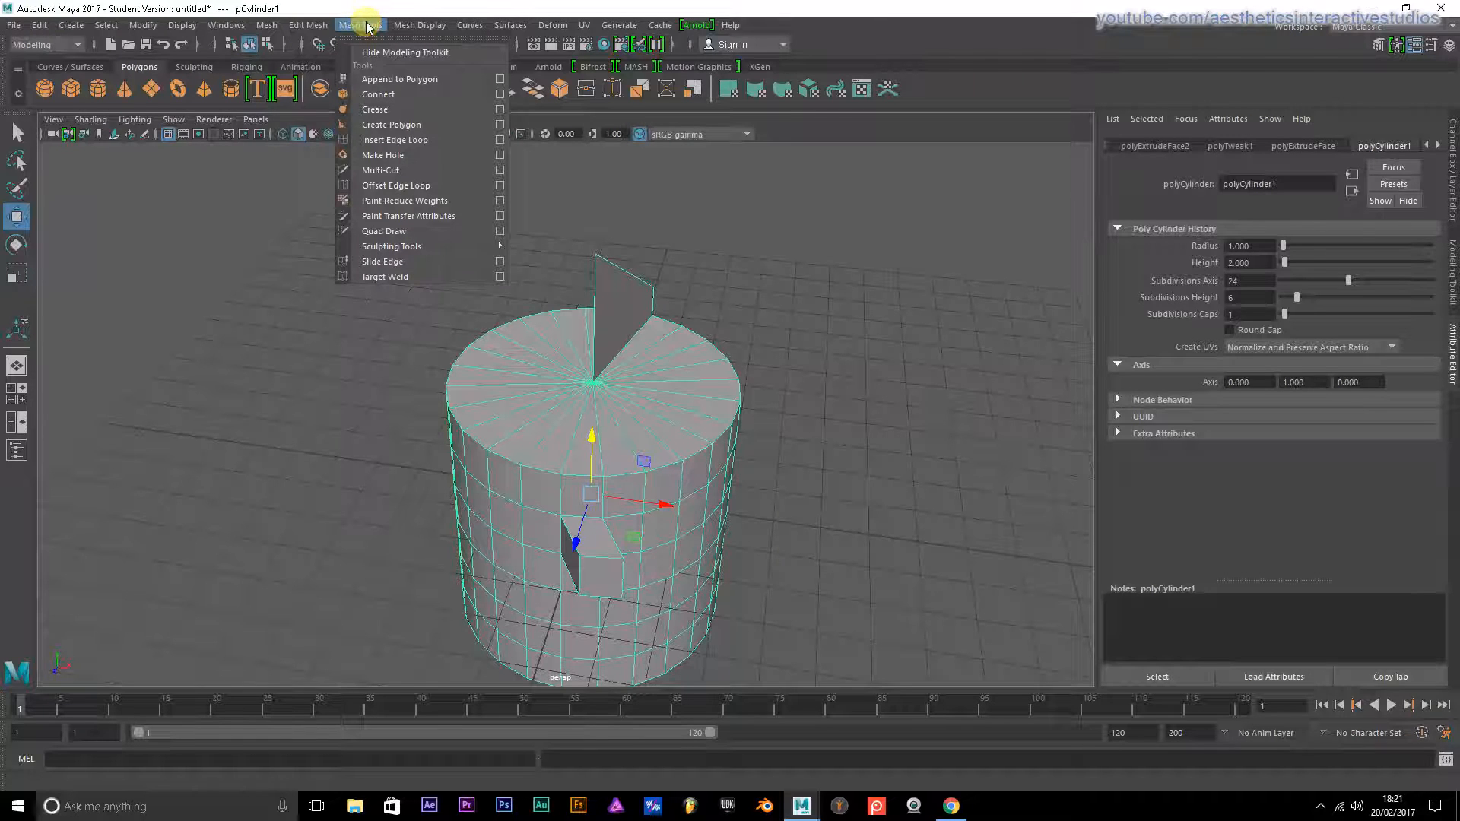
mouse_move(321, 26)
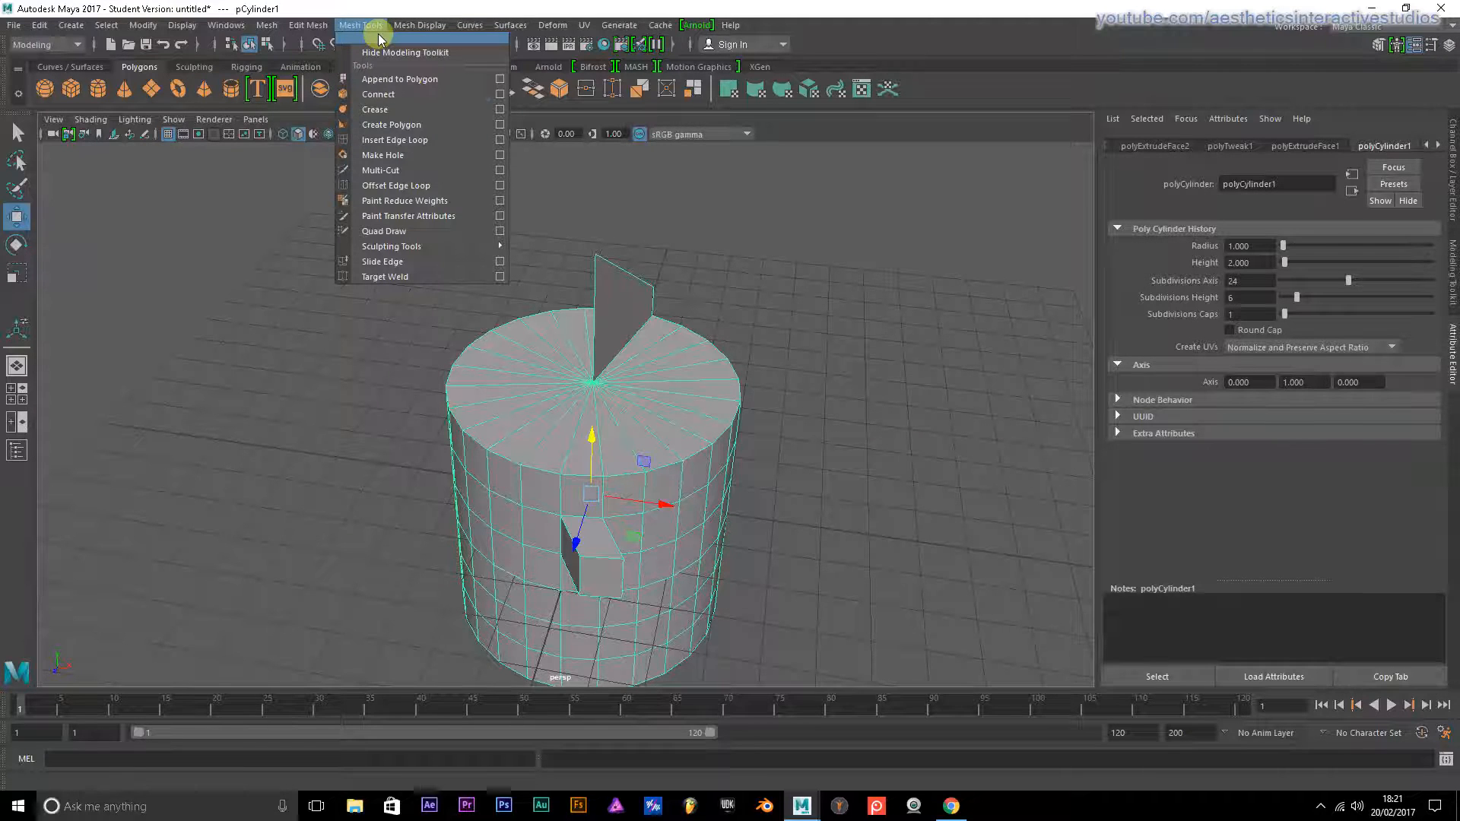
left_click(411, 142)
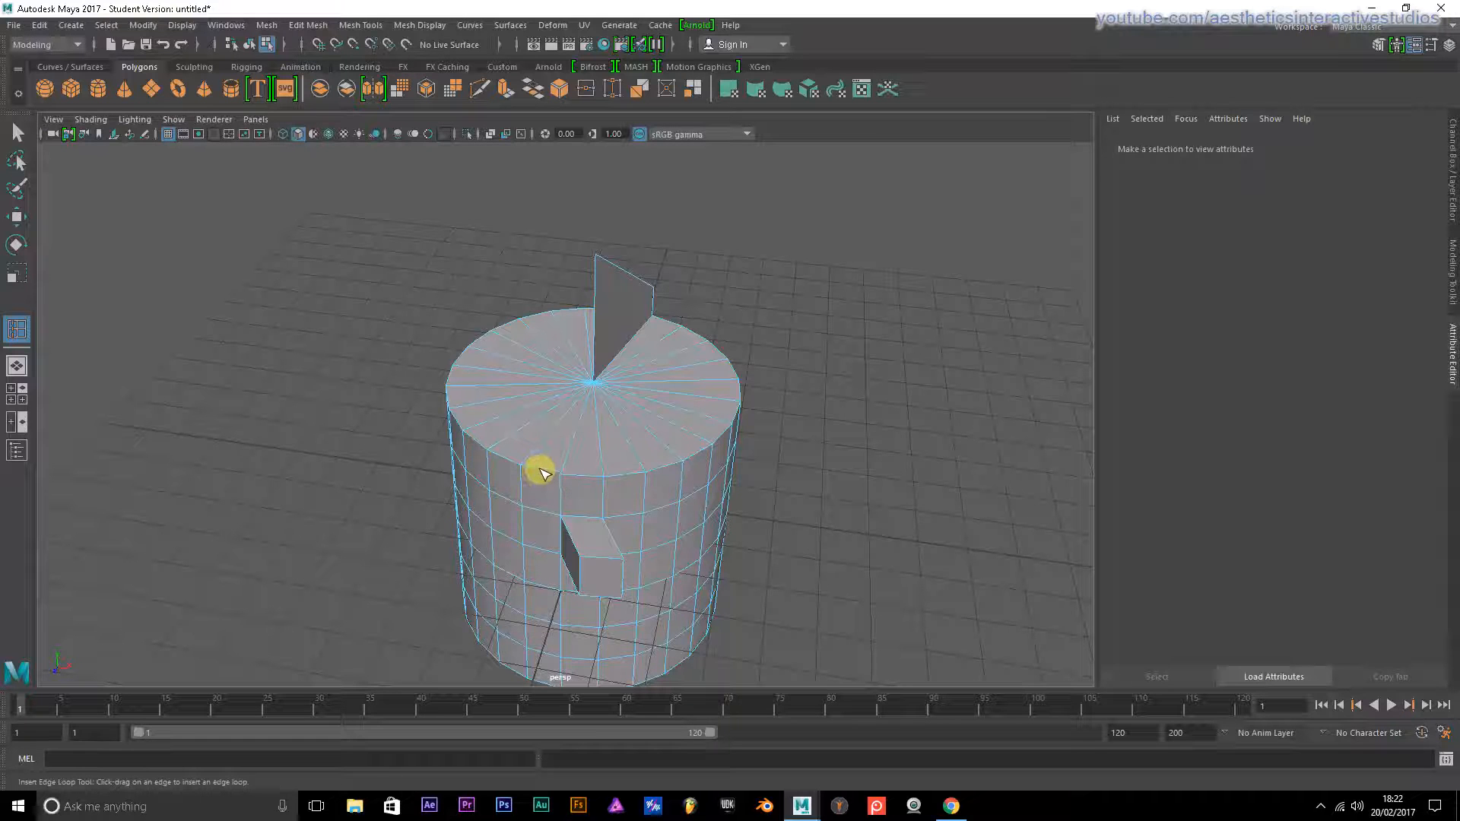
left_click_drag(536, 500, 522, 540)
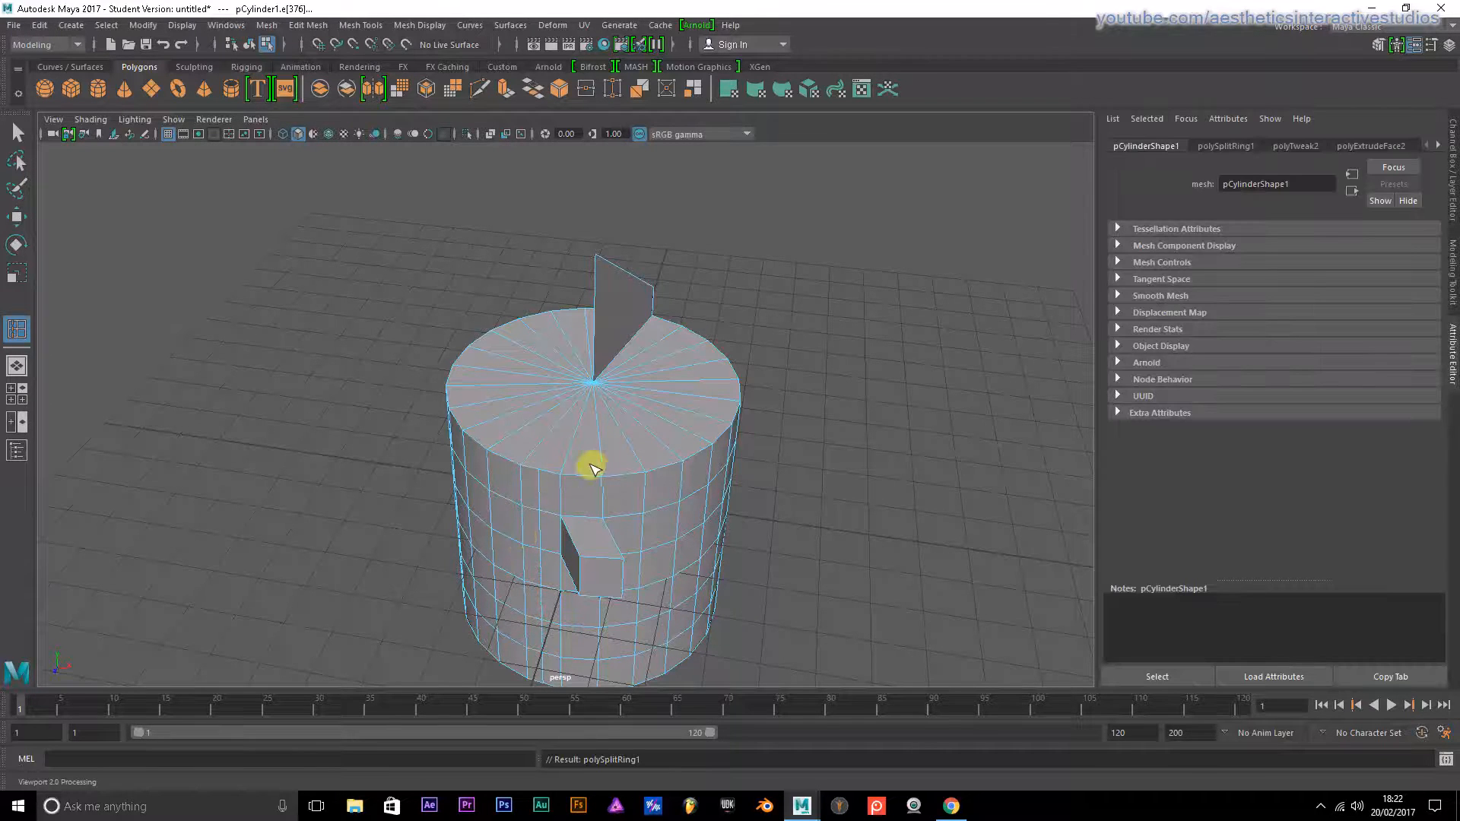
left_click_drag(587, 479, 587, 489)
left_click_drag(502, 459, 505, 464)
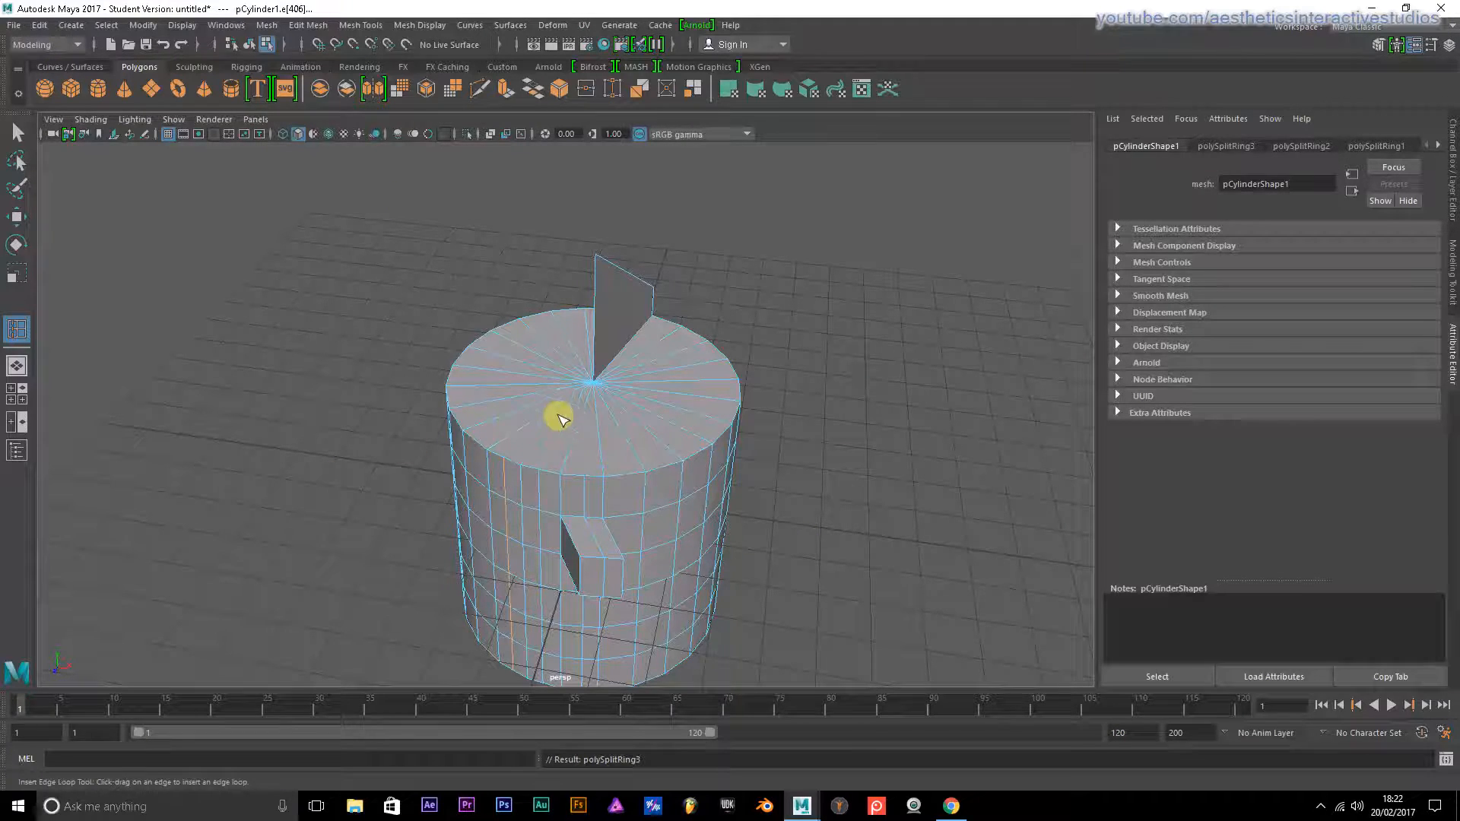
Try inserting another edge loop from a radial edge of the top cap, and undo it
mouse_move(599, 442)
left_mouse_down()
mouse_move(590, 418)
mouse_move(623, 427)
mouse_move(609, 418)
left_mouse_up()
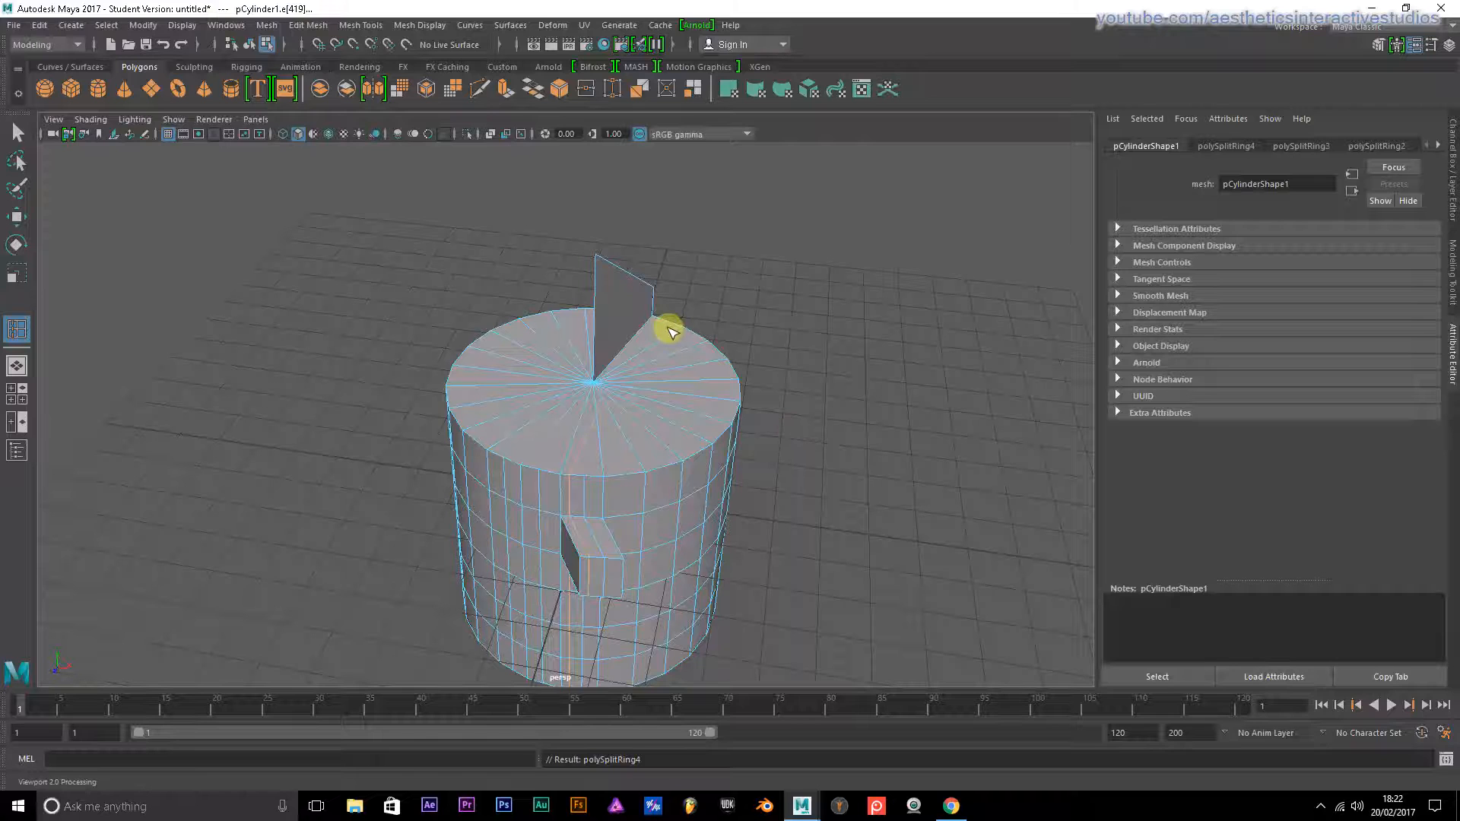
key("ctrl+z")
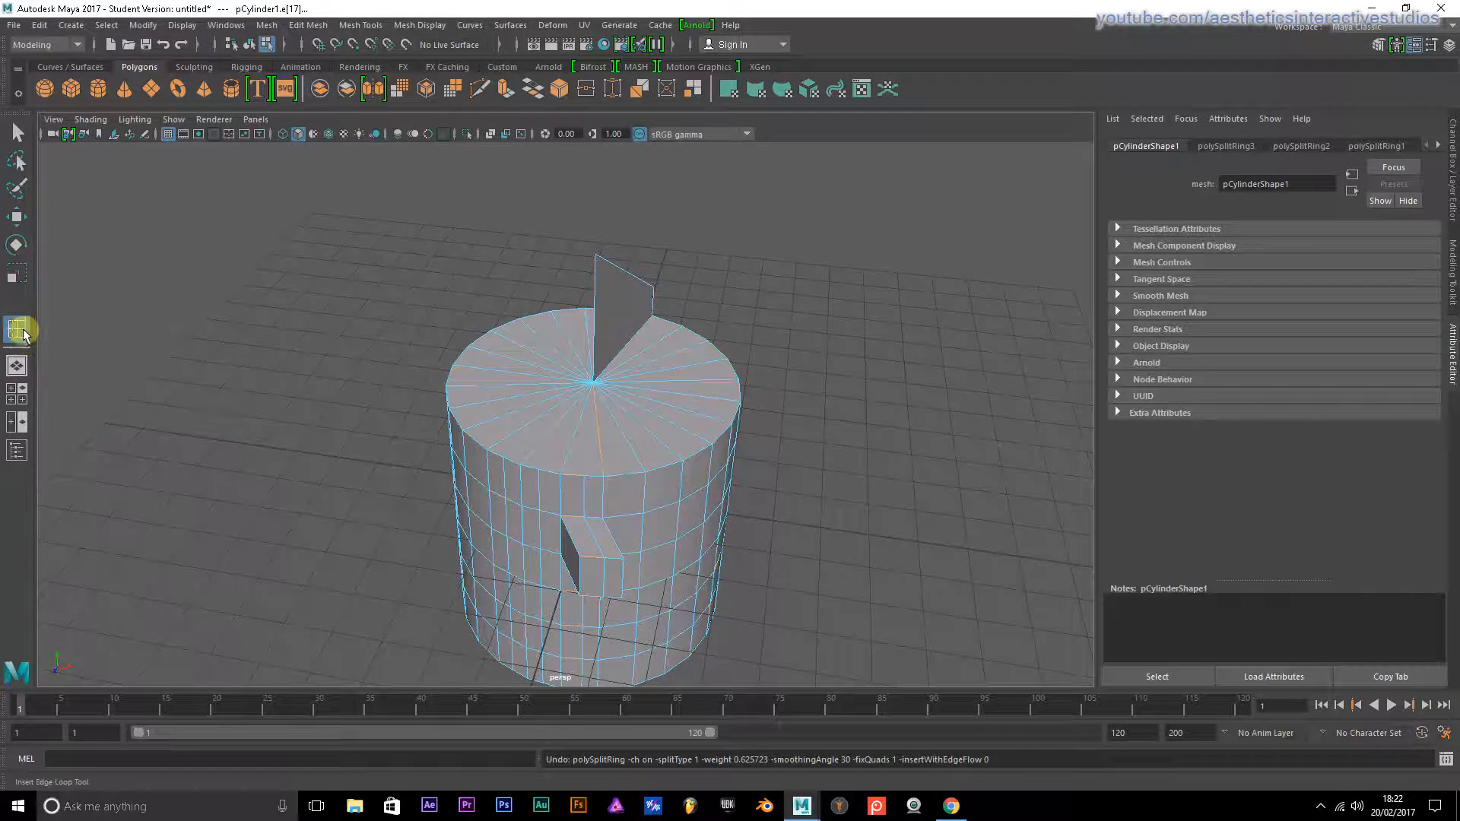
Select the front radial edge of the top cap with the Move tool, and reactivate the Insert Edge Loop tool
left_click(23, 215)
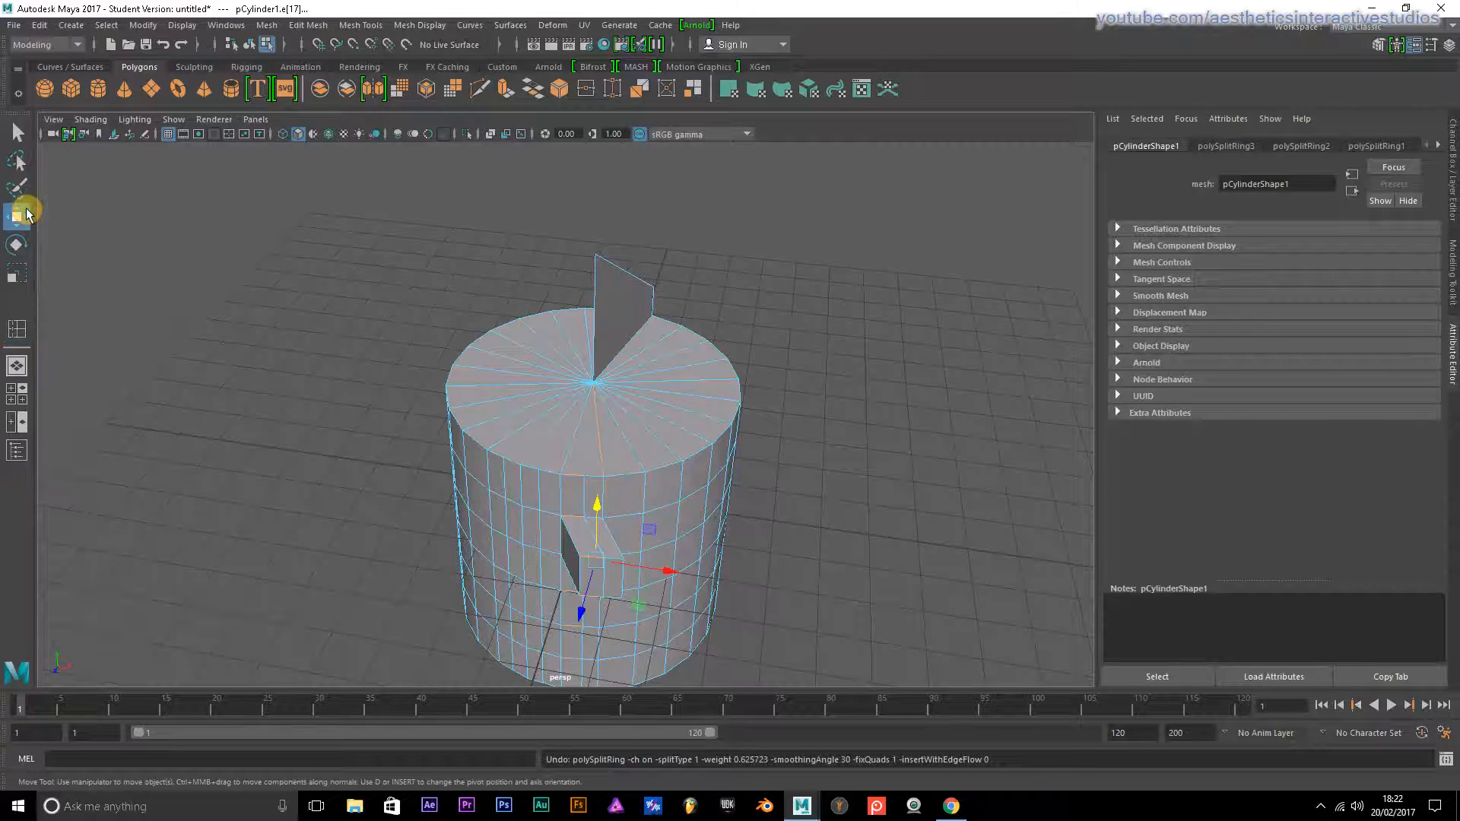
left_click(596, 448)
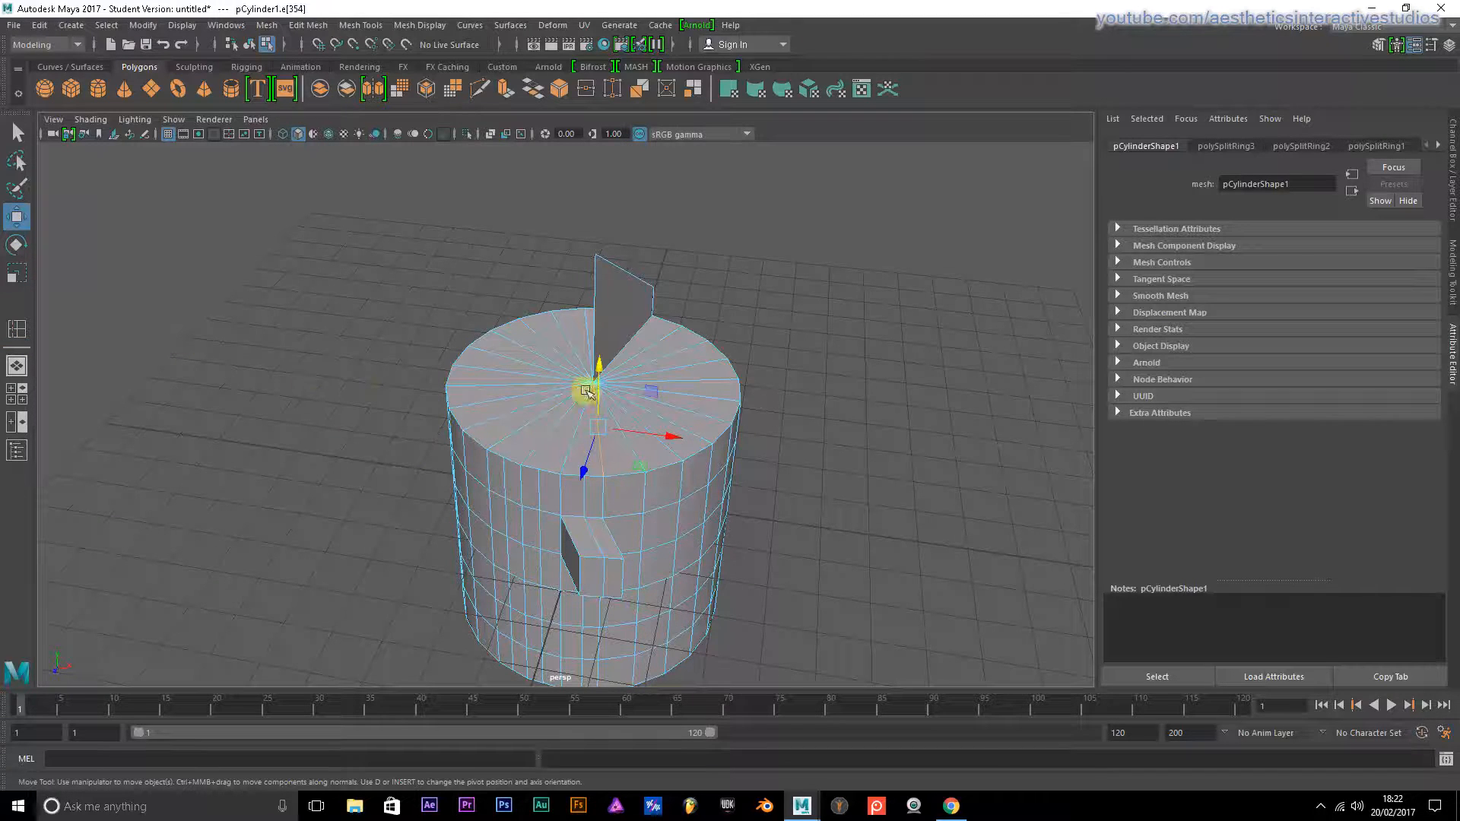
left_click(19, 336)
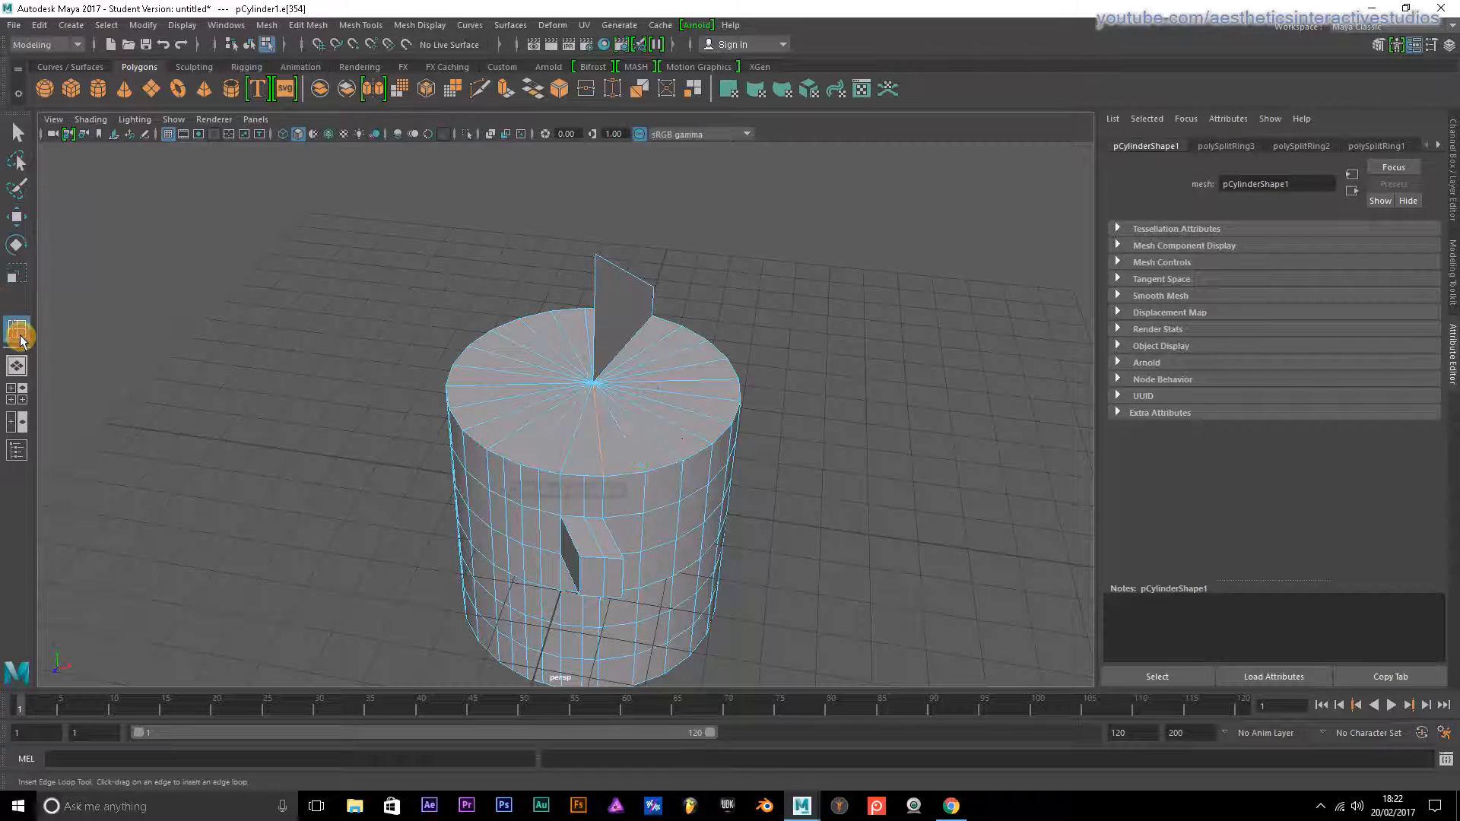
left_click(17, 218)
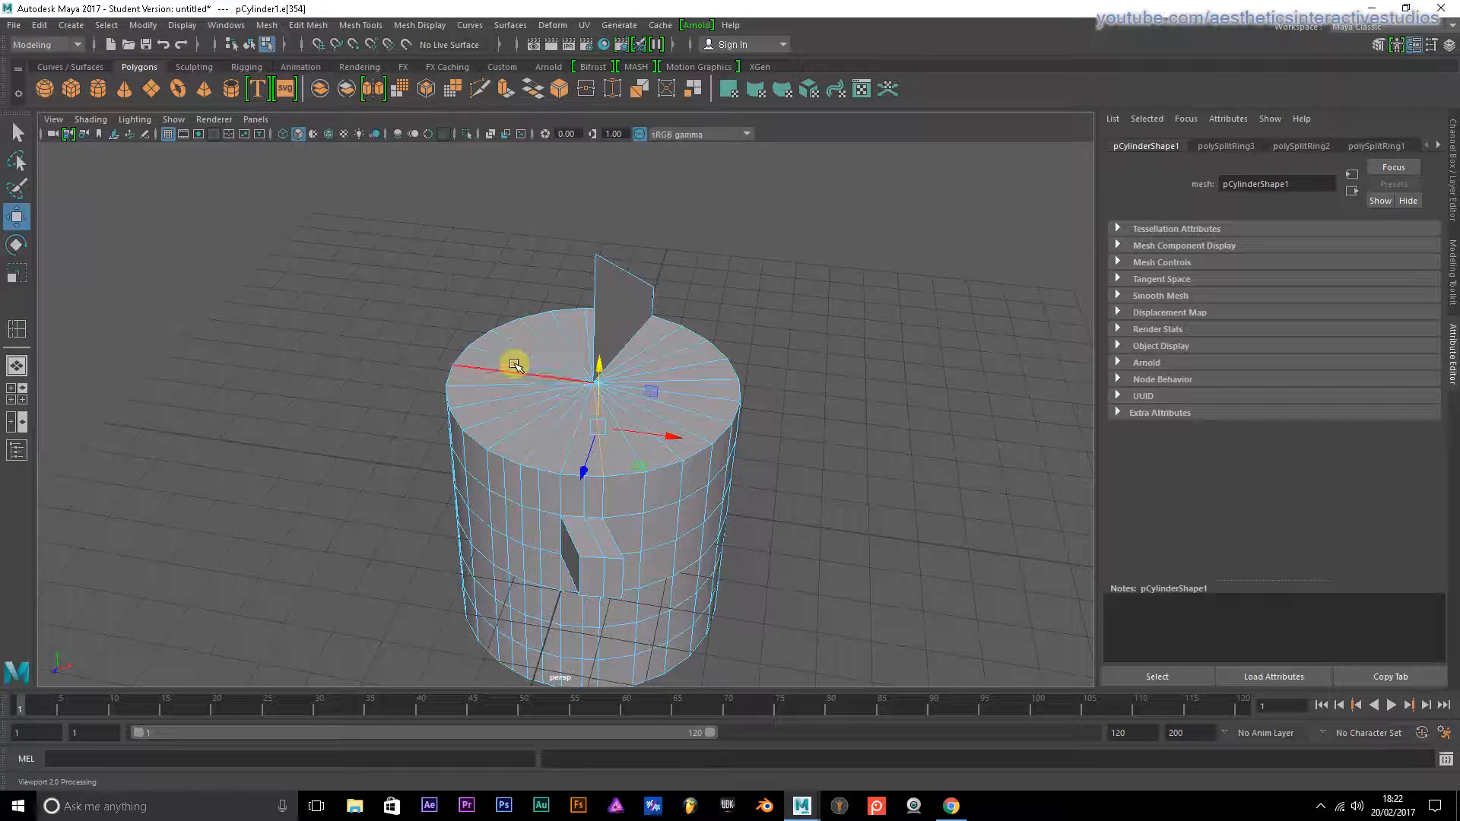
key("y")
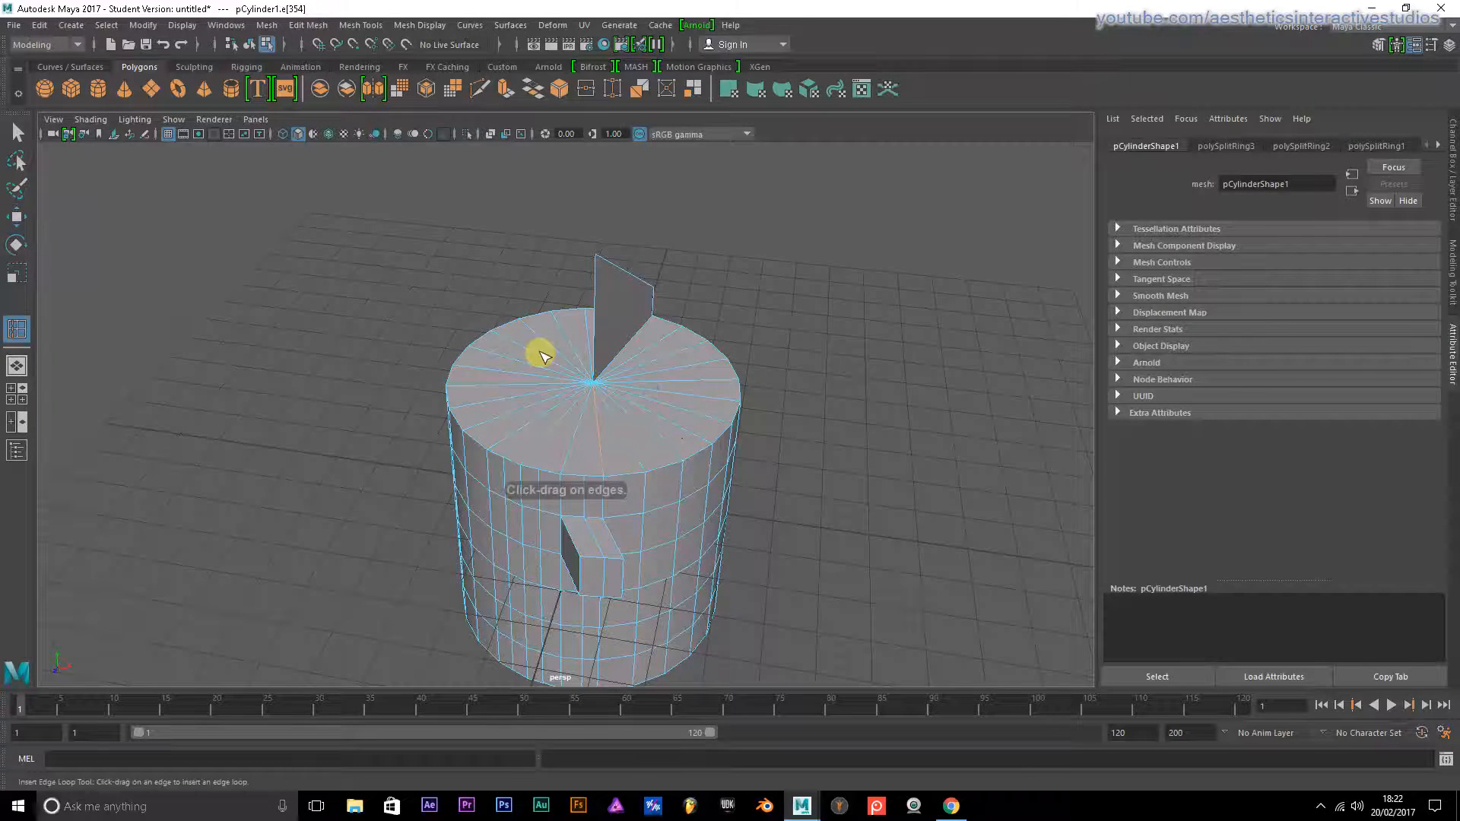
Try inserting edge loops from the top cap and from the side beside the extruded block, undoing each one
left_click_drag(513, 444, 529, 435)
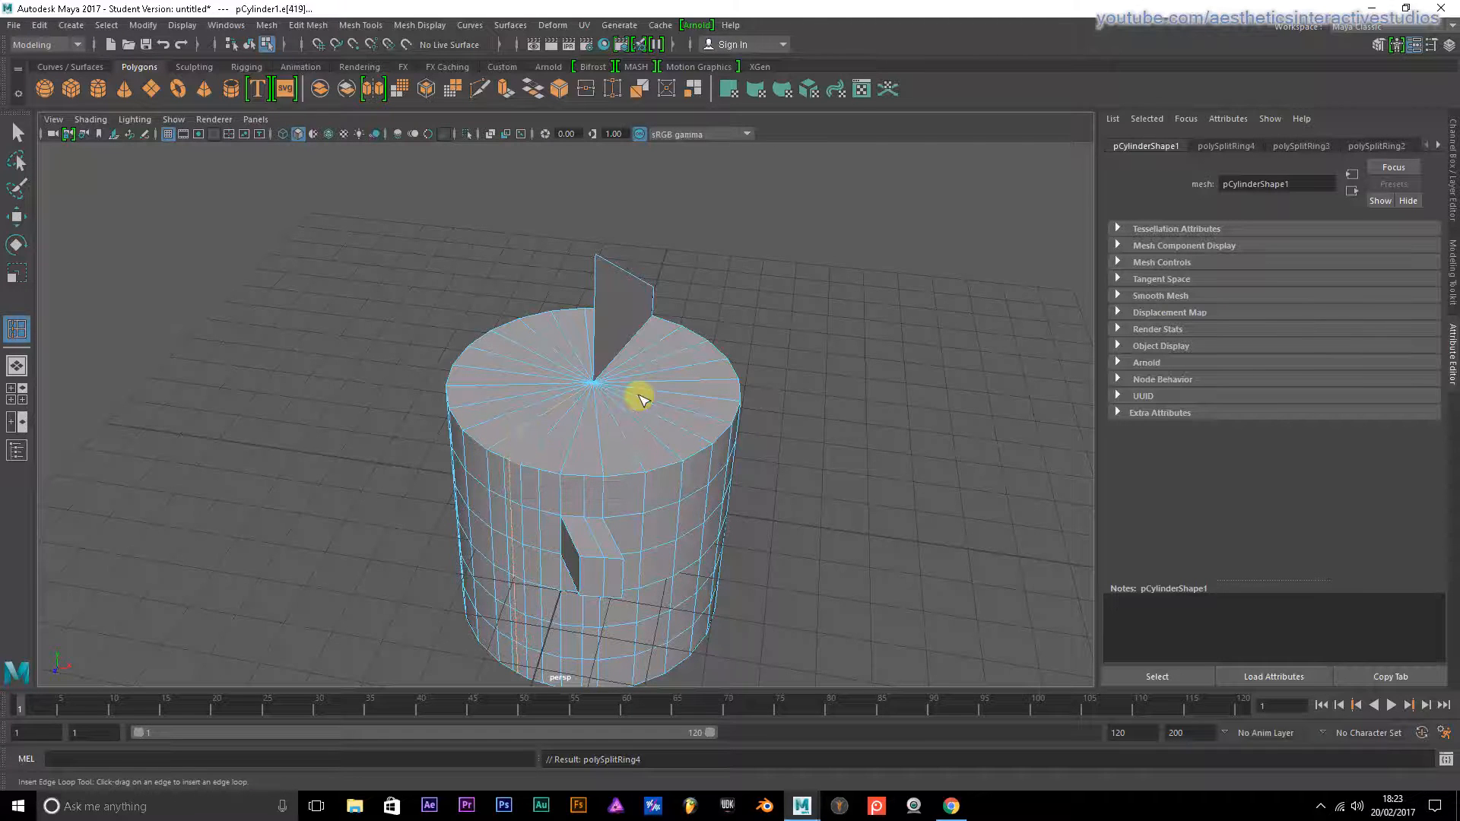
key("ctrl+z")
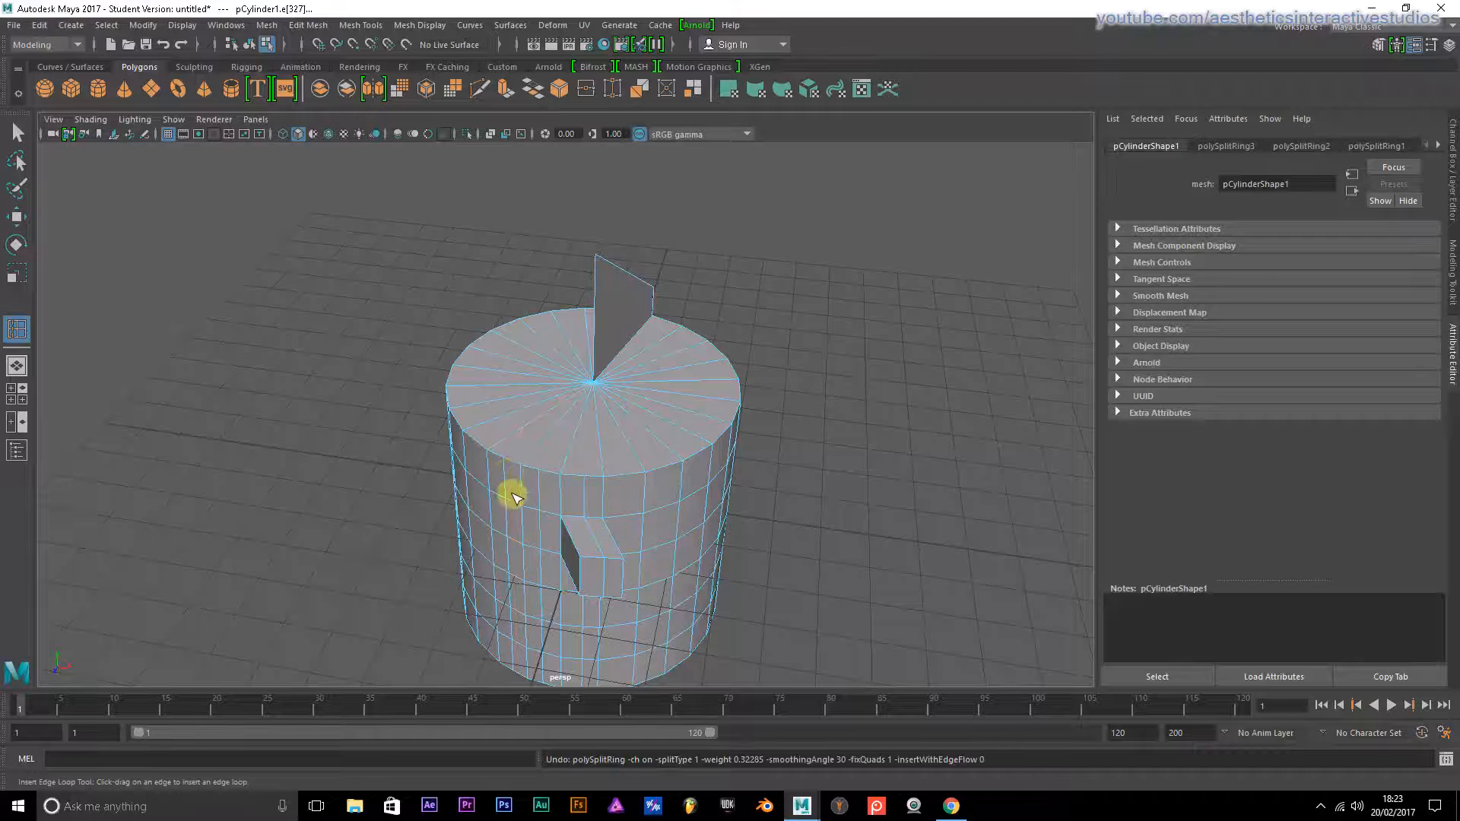
left_click_drag(514, 509, 517, 505)
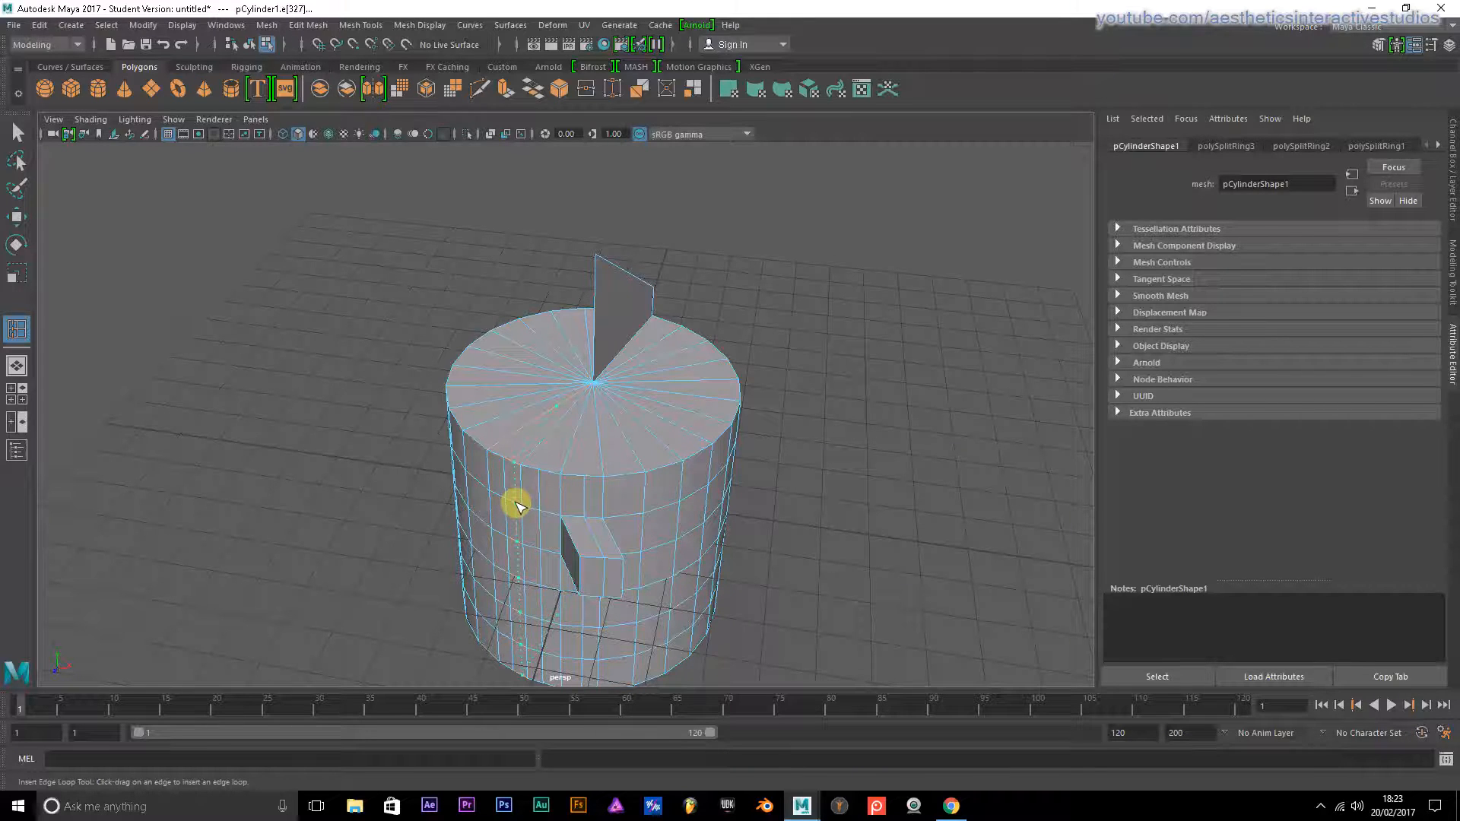
key("ctrl+z")
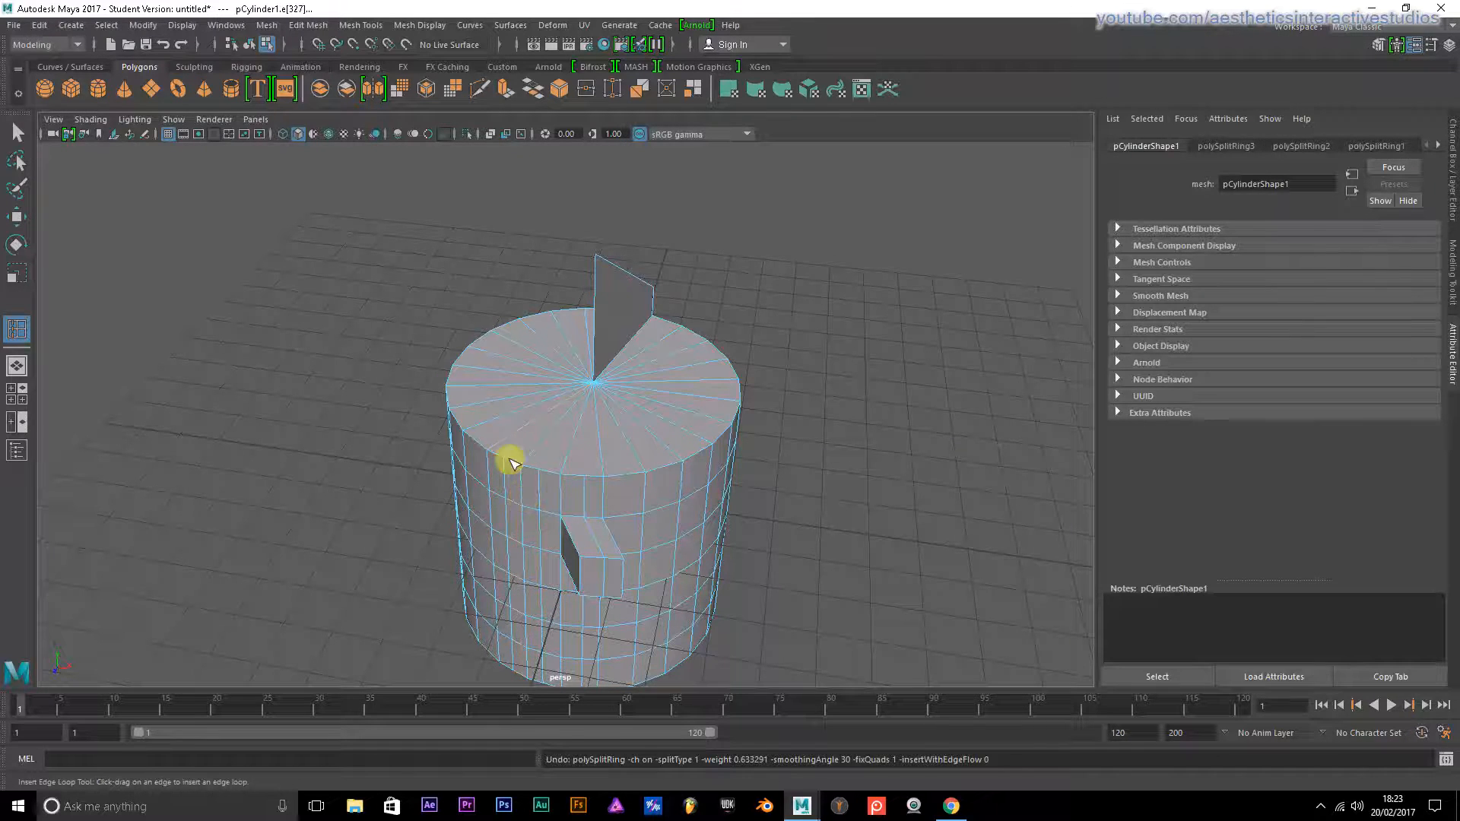
Leave the Insert Edge Loop tool and switch to the Move tool
left_click(15, 136)
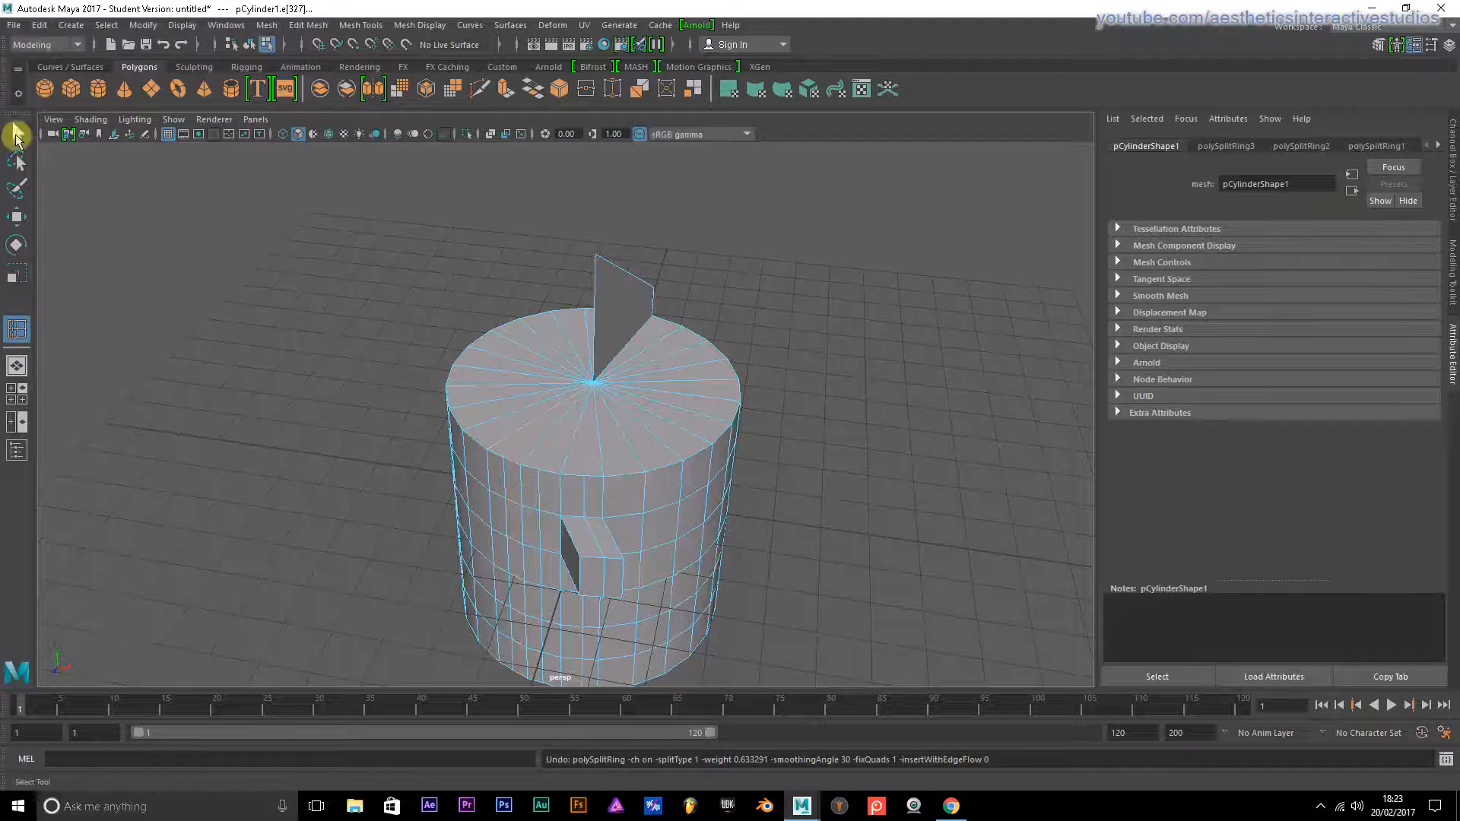
left_click(16, 216)
left_click_drag(418, 379, 522, 375, "alt")
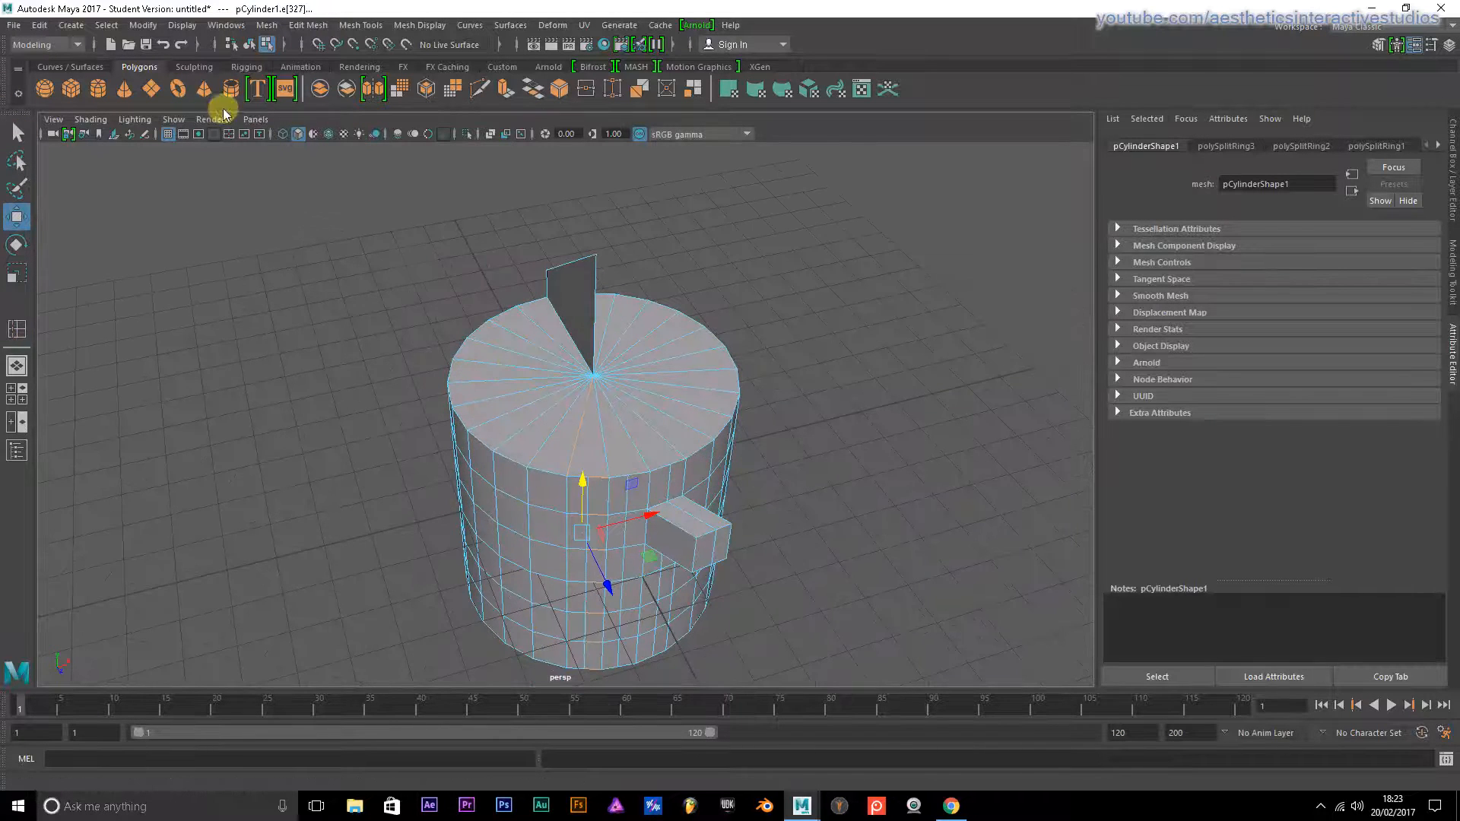
left_click(359, 25)
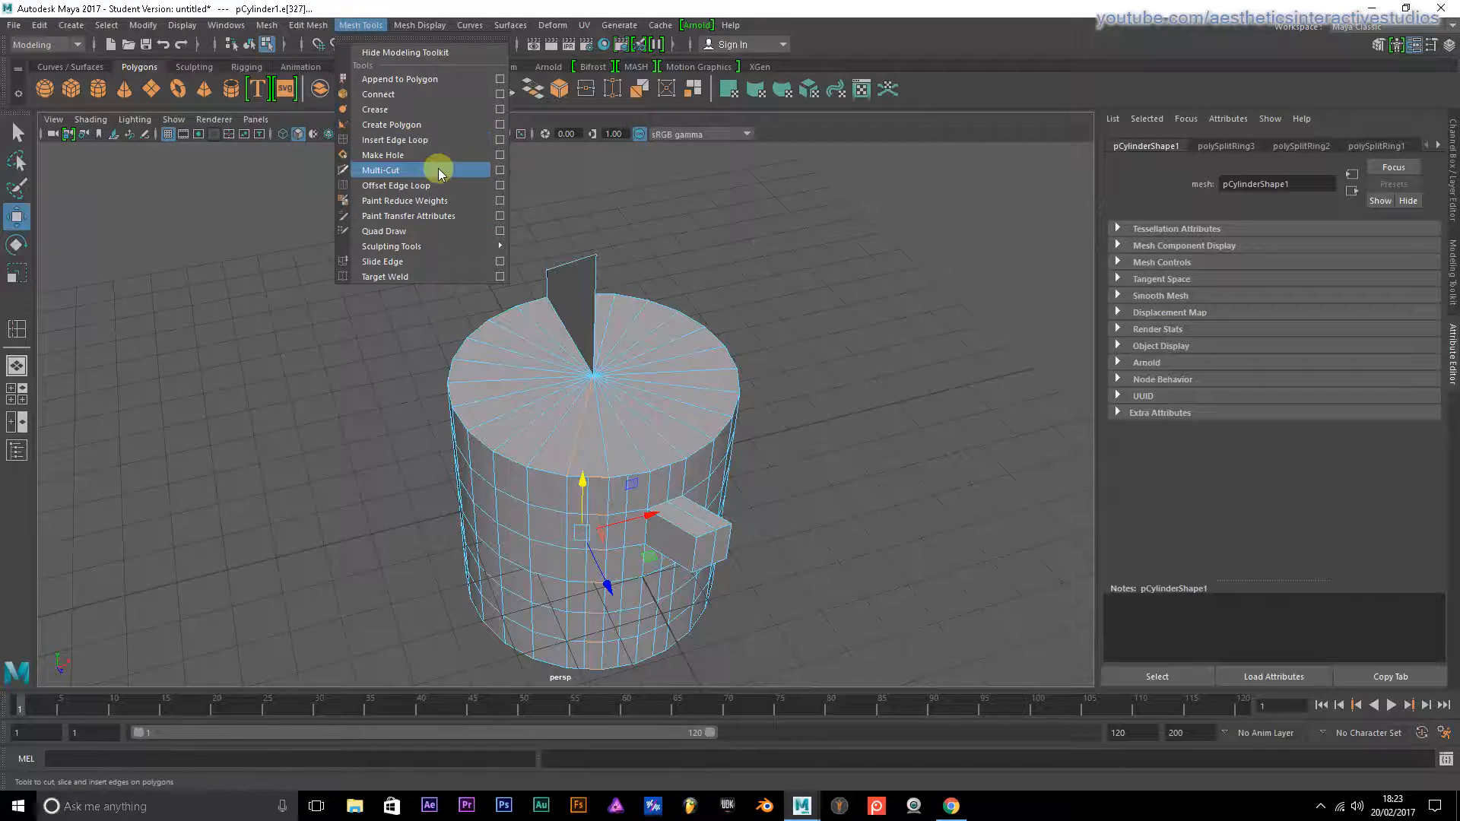
mouse_move(299, 23)
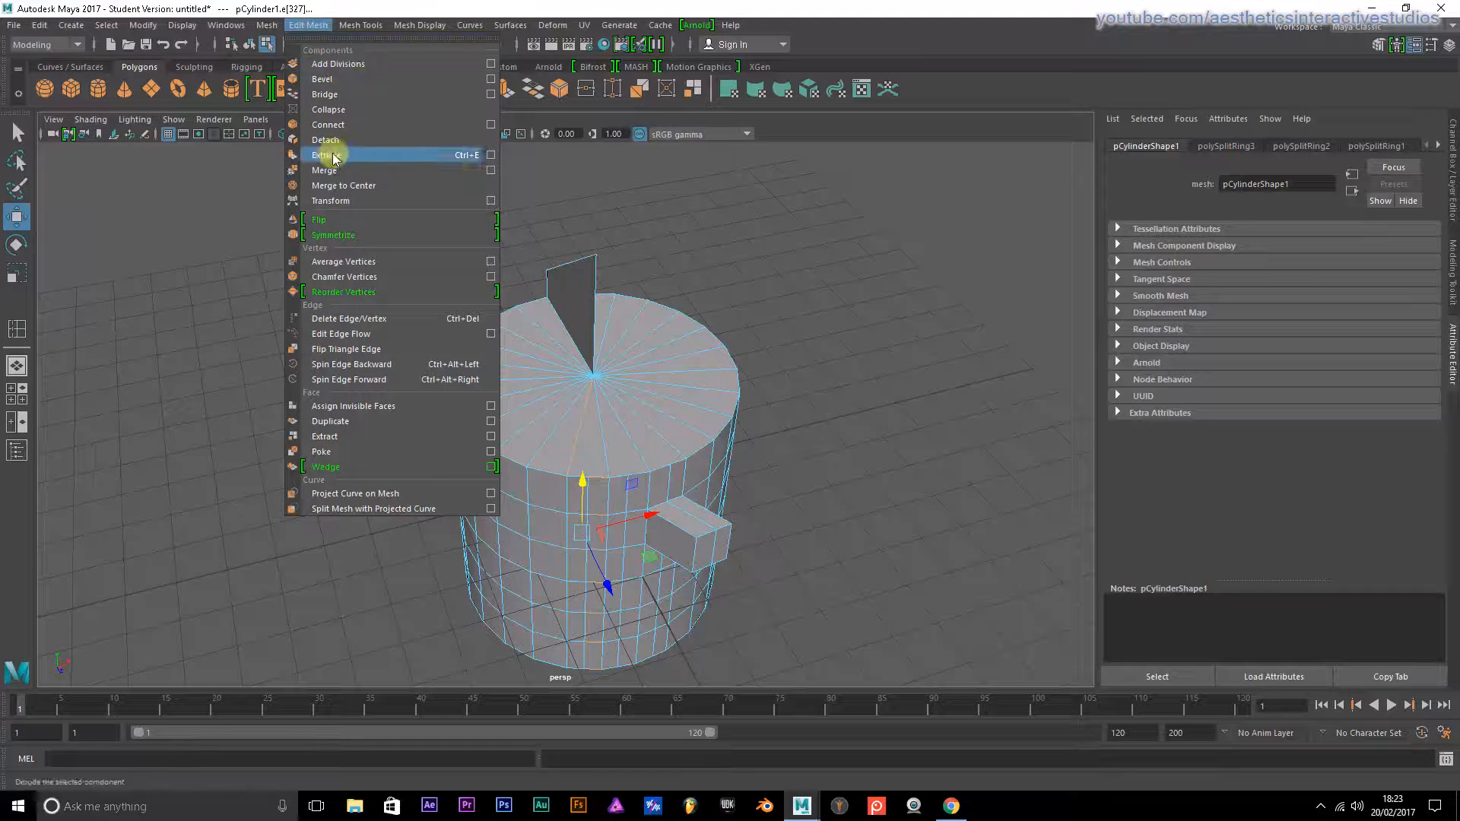
left_click(195, 132)
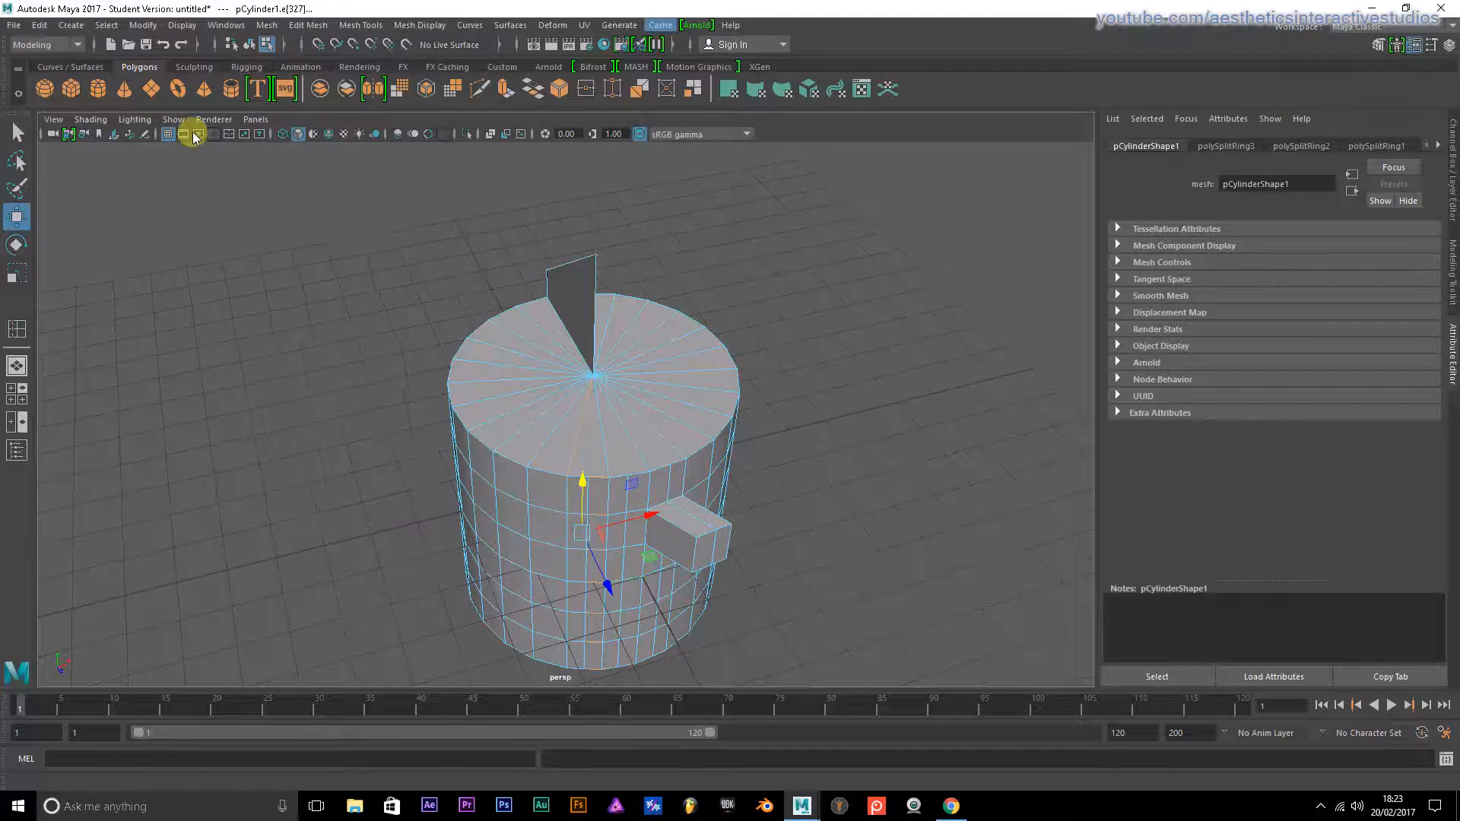
left_click(267, 25)
left_click(275, 25)
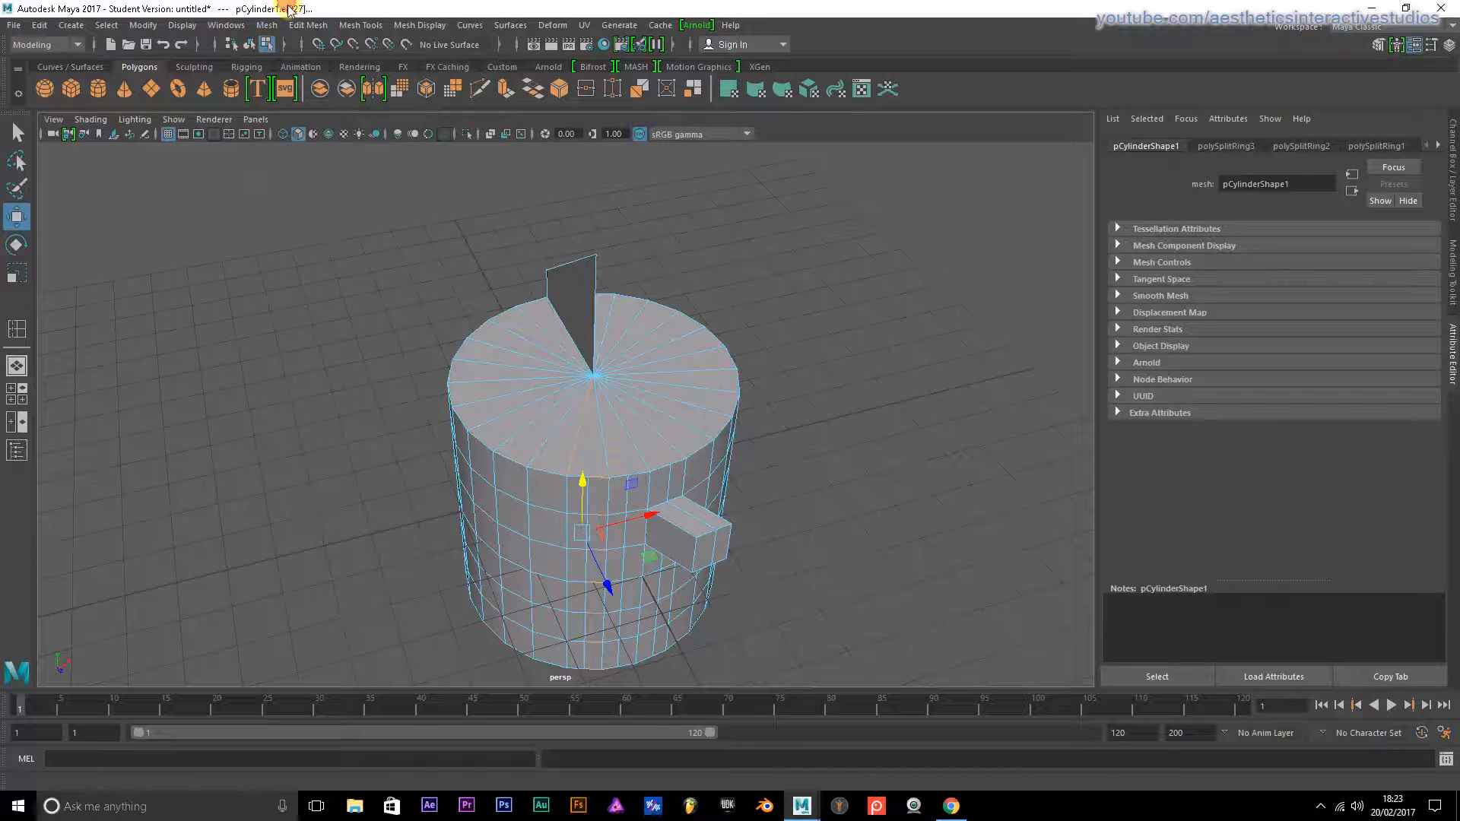
Return the cylinder from edge editing to object mode and select the whole object
left_click(599, 363)
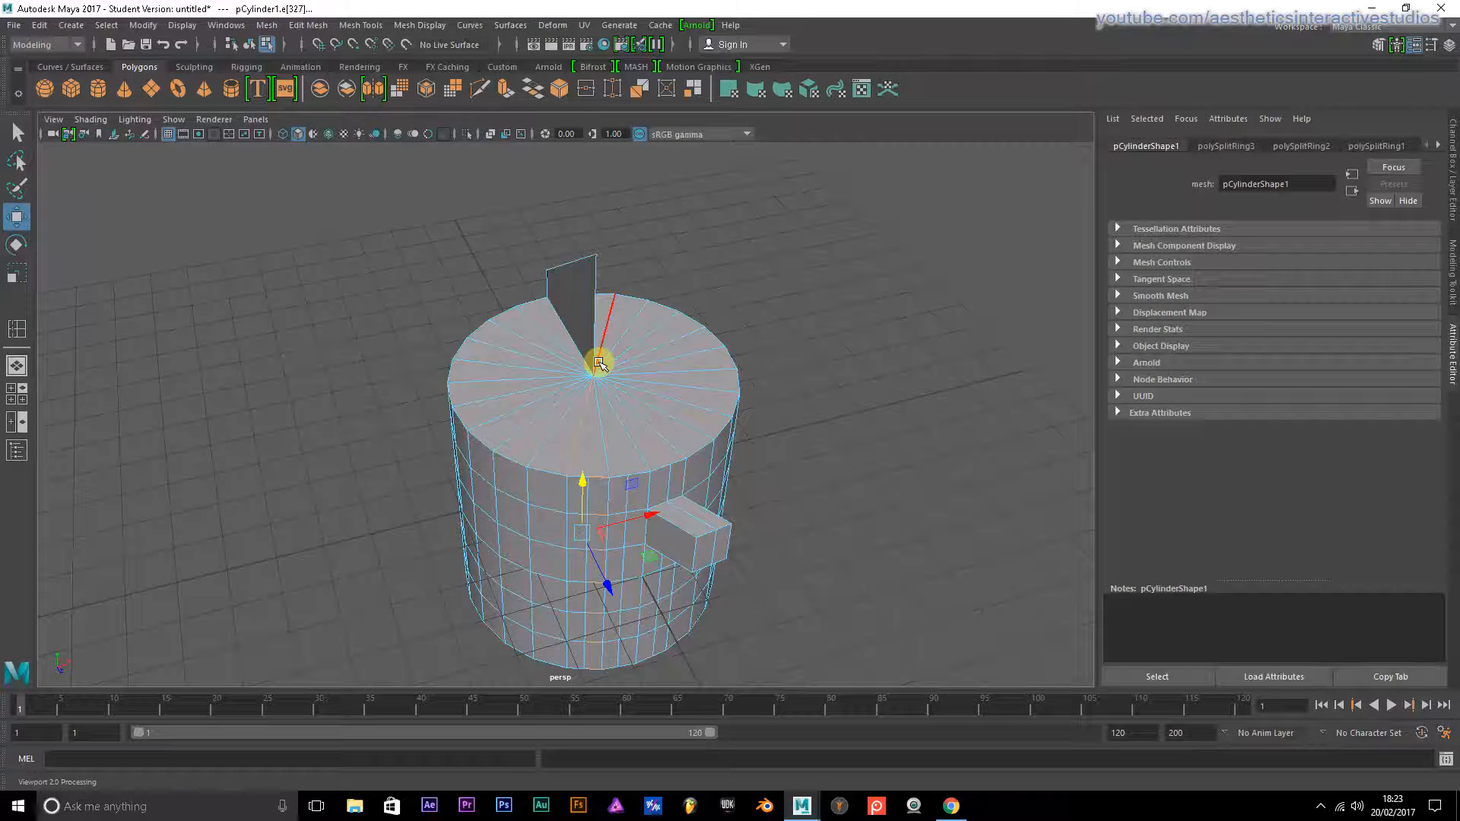
left_click_drag(365, 417, 499, 405, "alt")
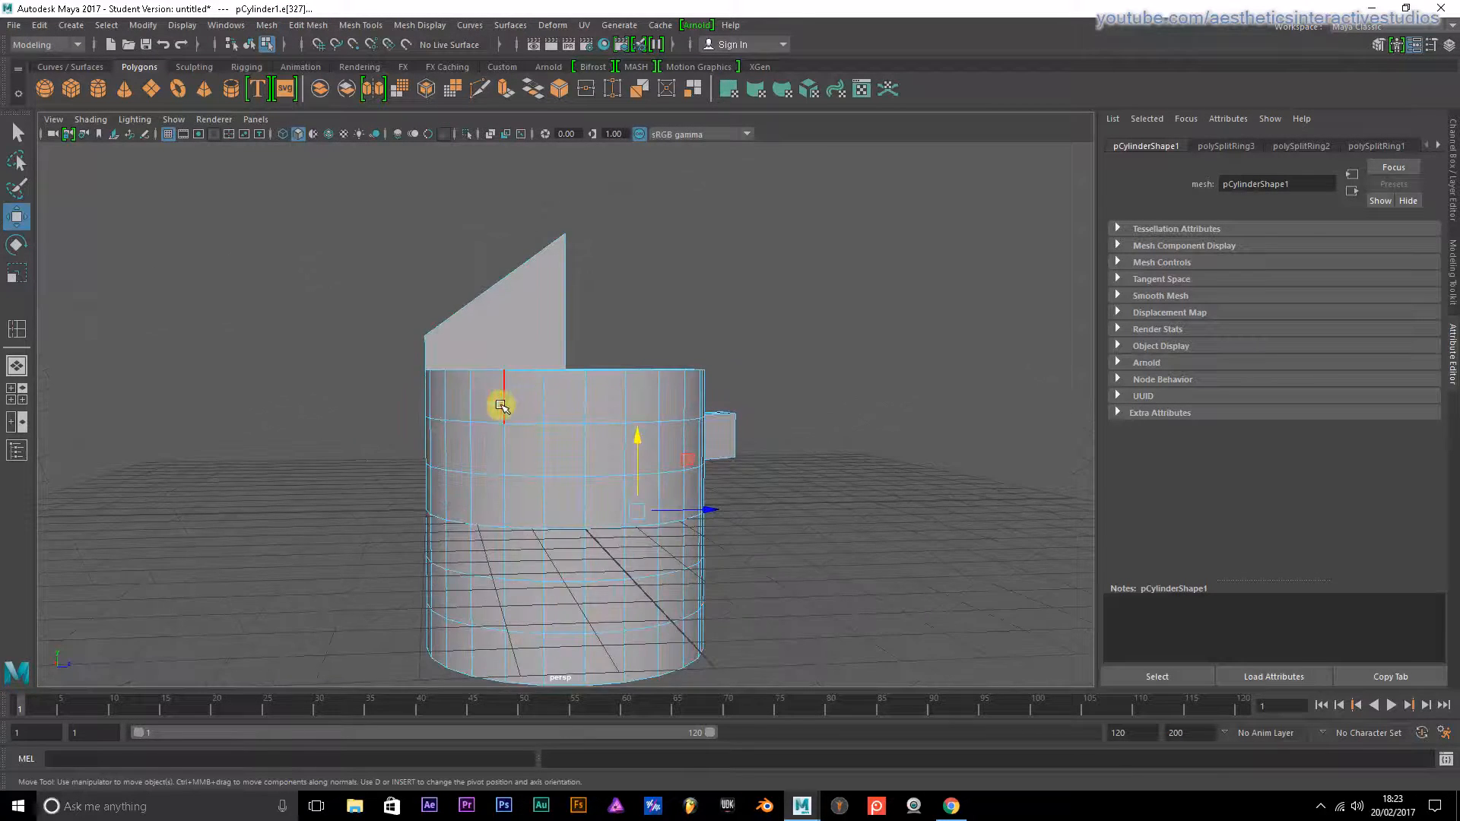
right_click_drag(501, 367, 551, 347)
left_click(682, 293)
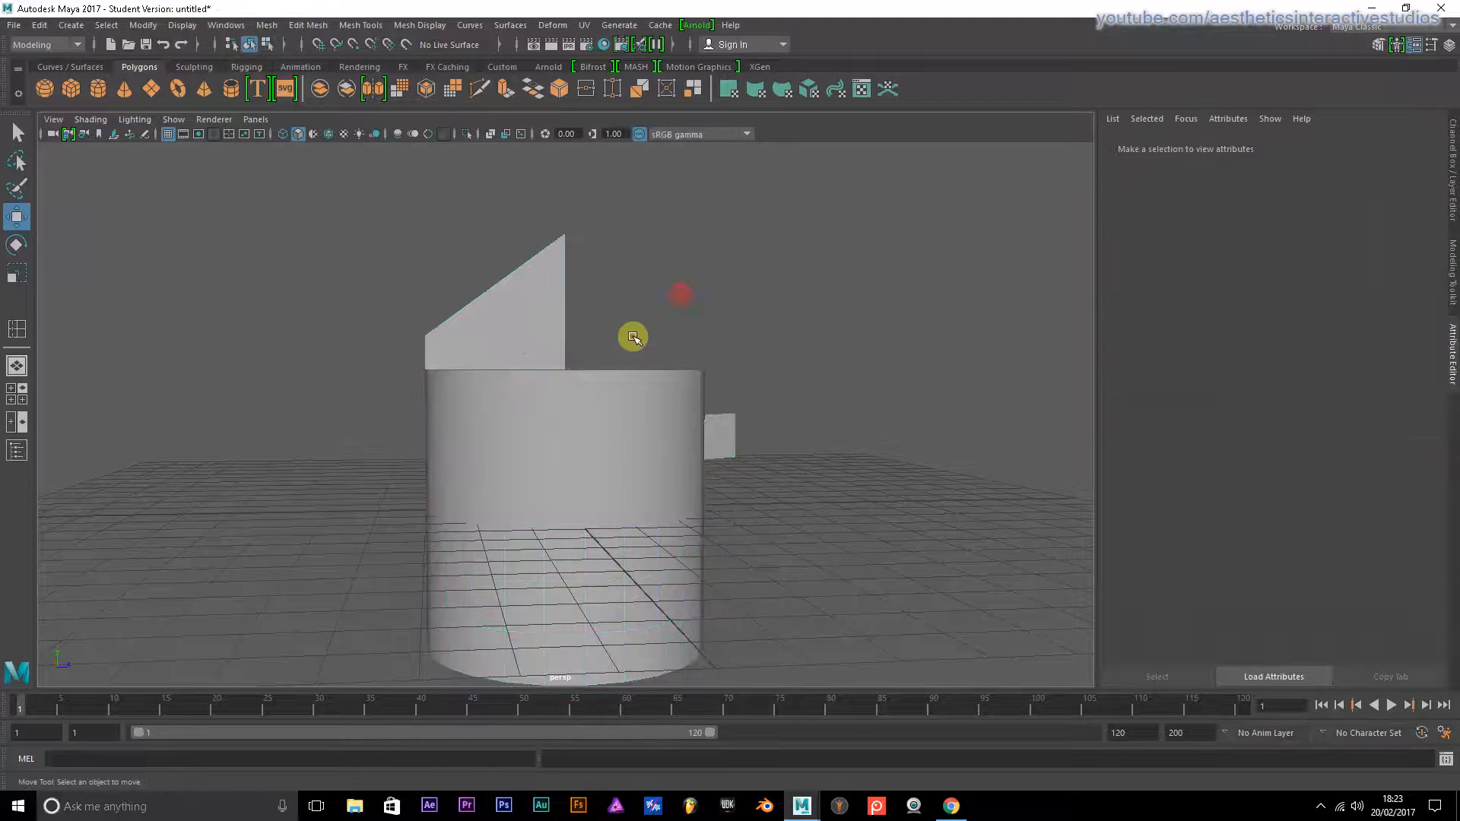
left_click(515, 373)
Turn on the smooth mesh preview for the cylinder, deselect it, and examine the rounded shape from several sides
left_click_drag(876, 282, 587, 398, "alt")
scroll(578, 396, "up", 2)
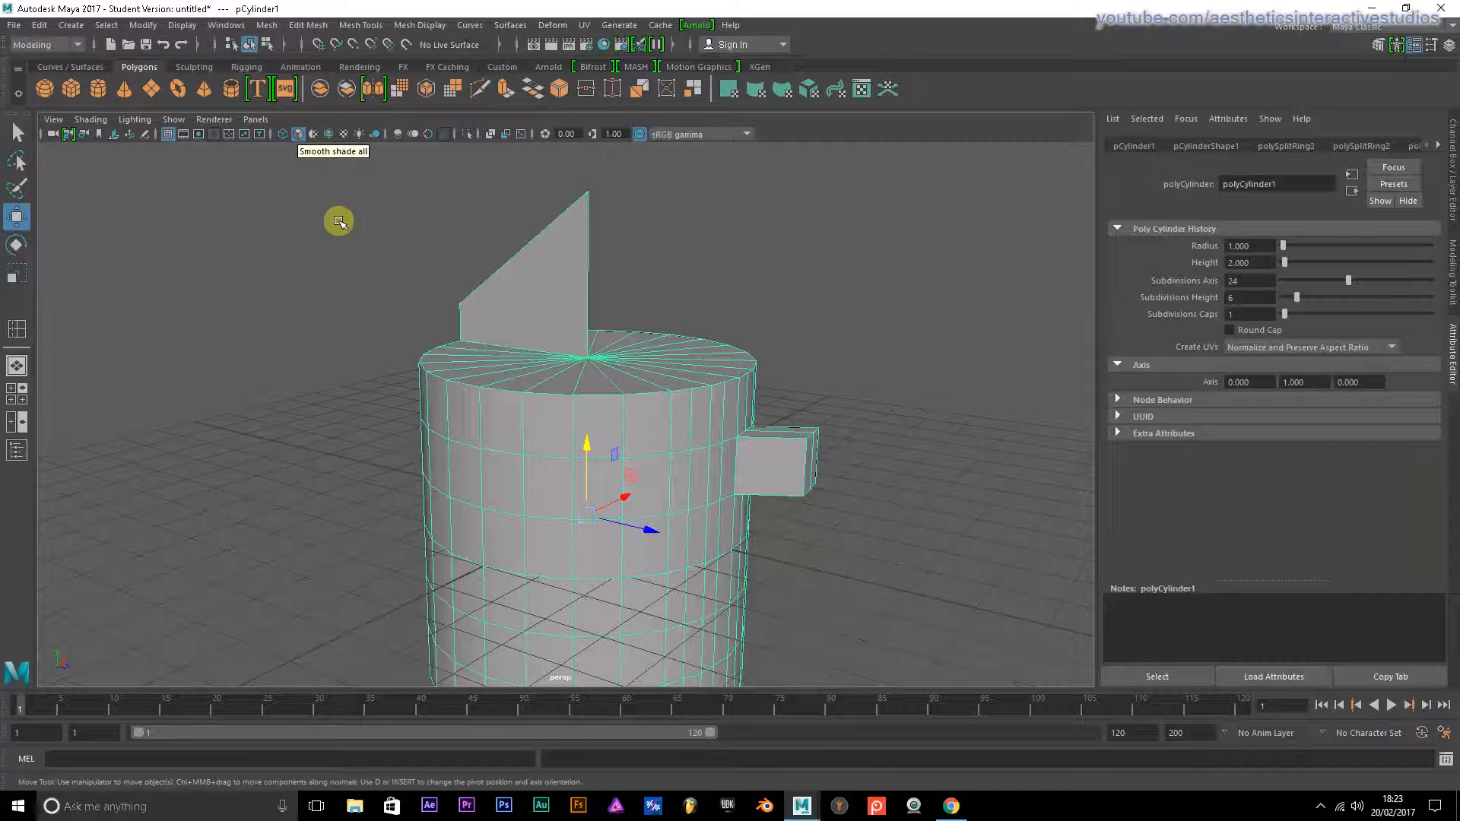
key("3")
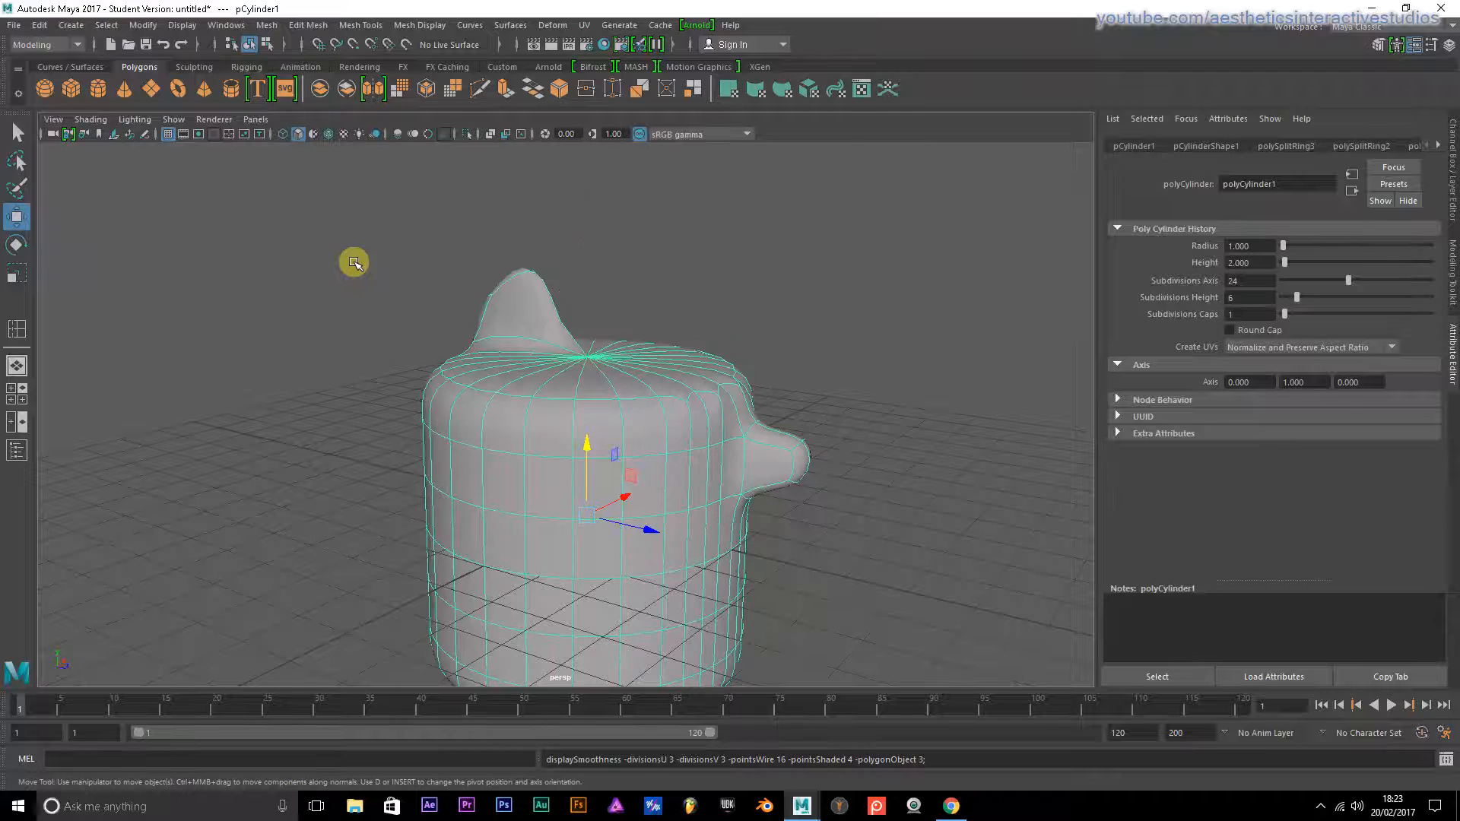
left_click_drag(489, 319, 625, 344, "alt")
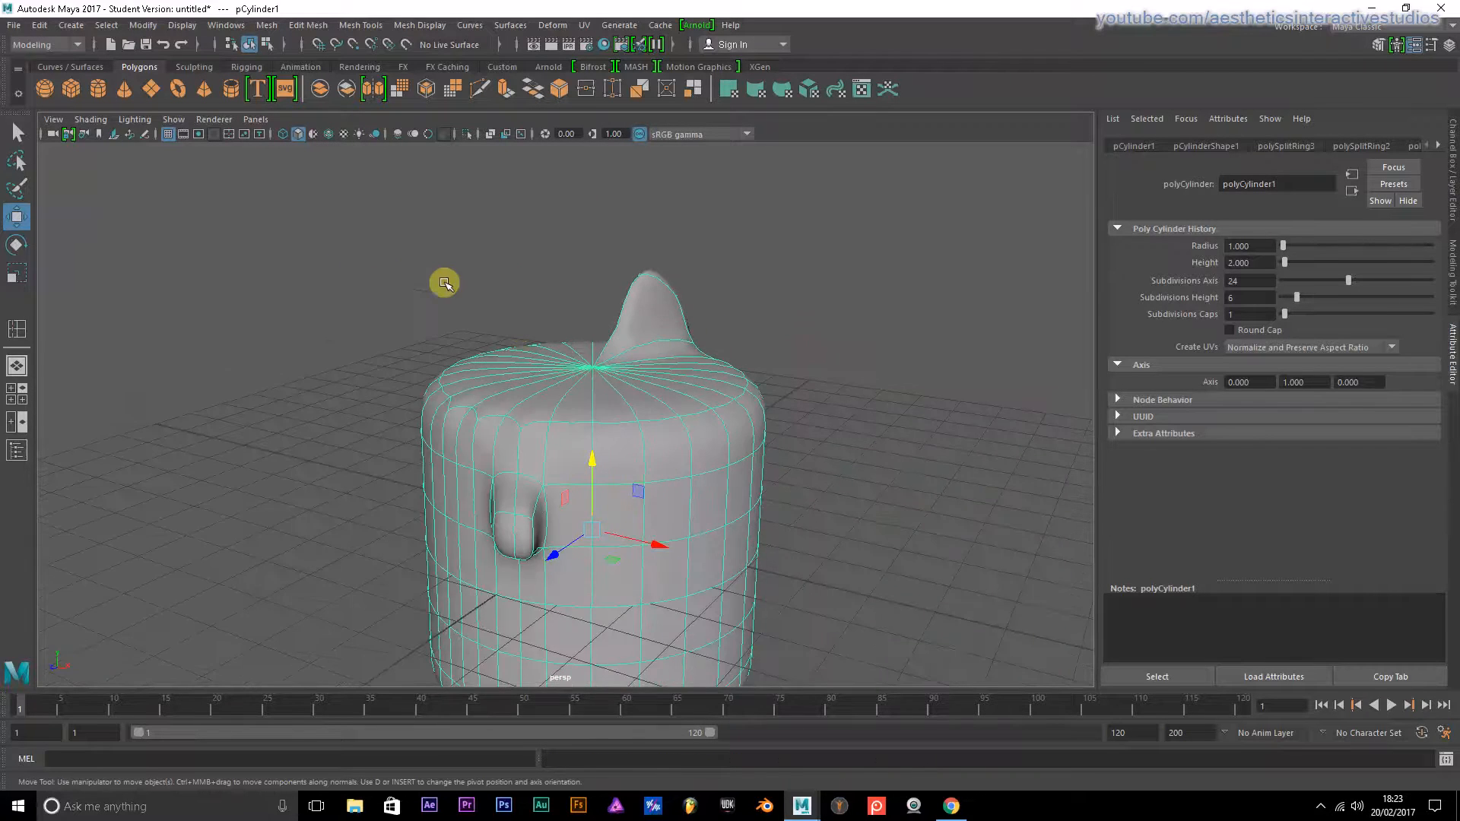
left_click(444, 284)
scroll(427, 307, "down", 5)
left_click_drag(397, 339, 505, 355, "alt")
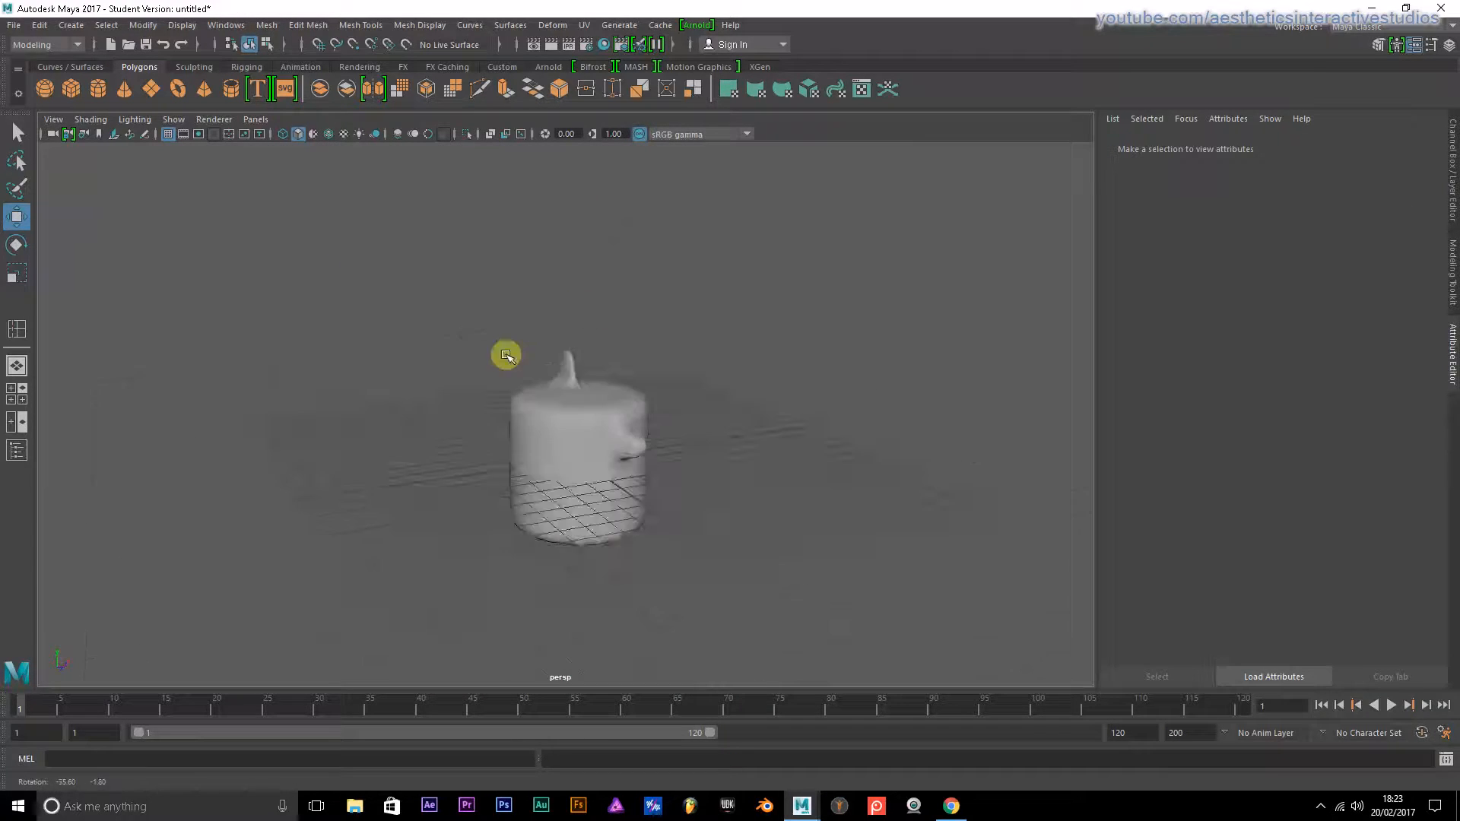
scroll(543, 434, "up", 5)
left_click_drag(681, 400, 503, 411, "alt")
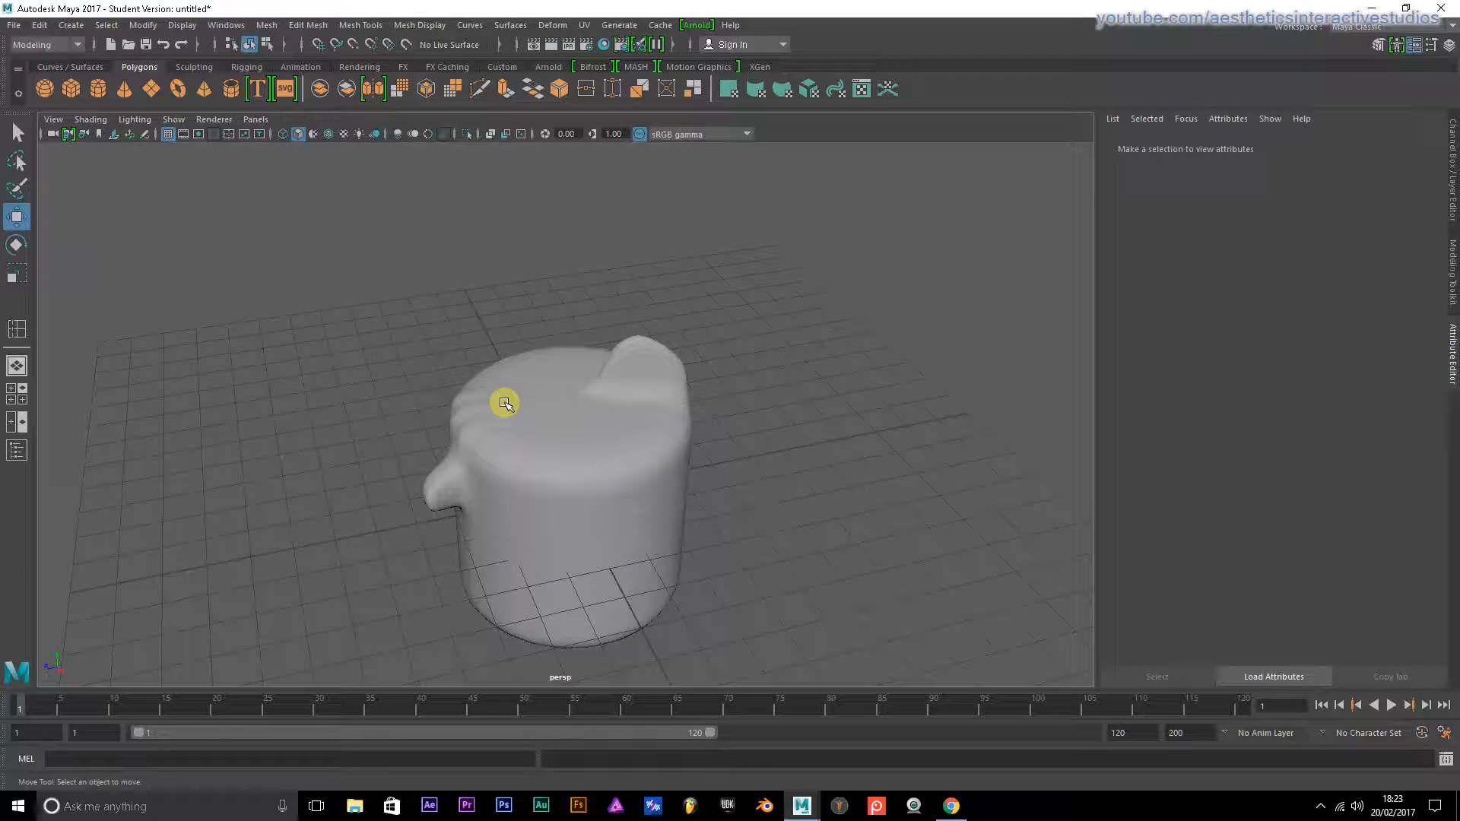
left_click_drag(503, 403, 606, 395, "alt")
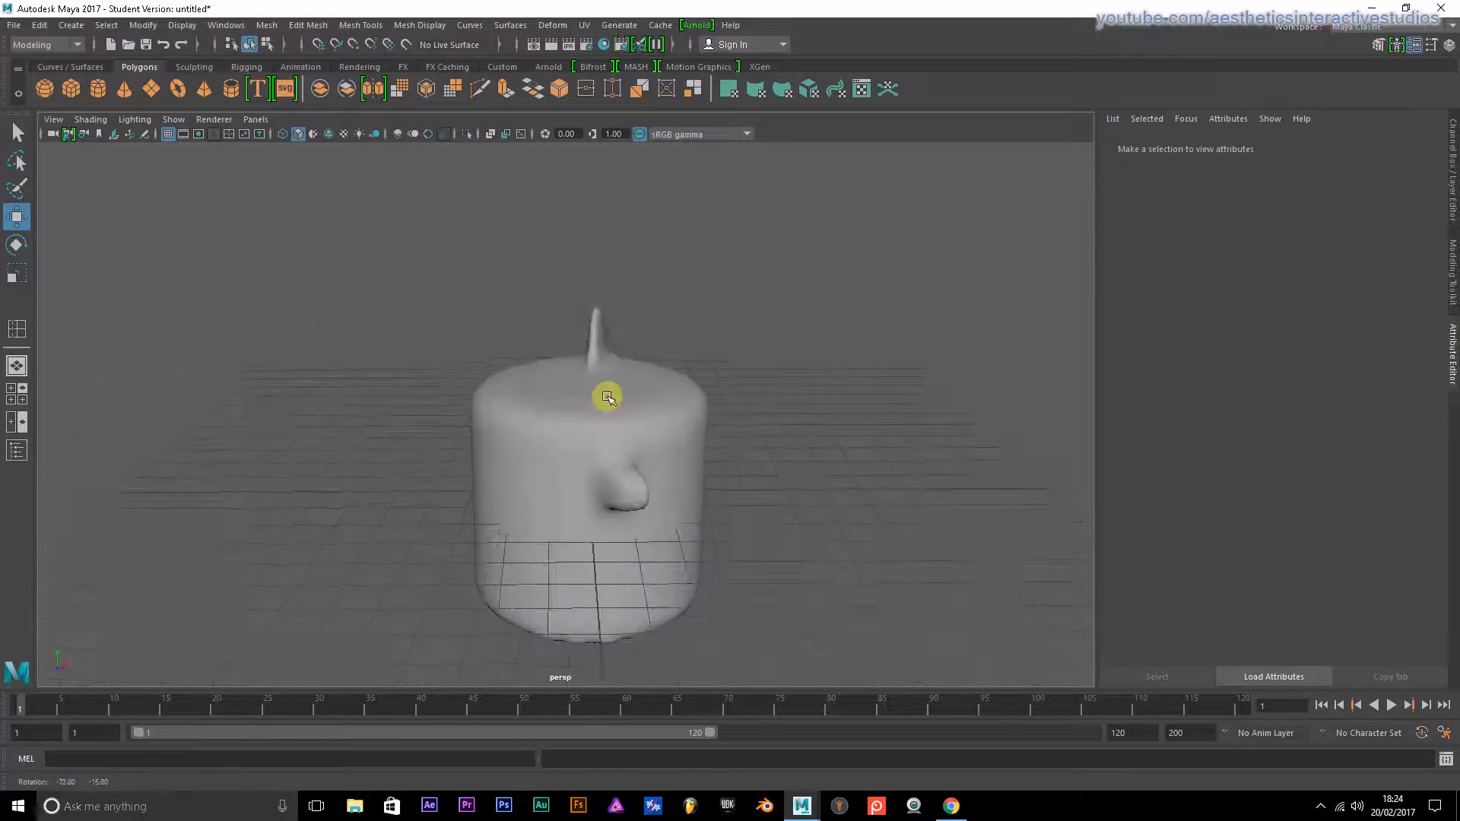
Select the cylinder and compare its unsmoothed and smoothed displays, ending with the smooth mesh preview off
left_click(574, 414)
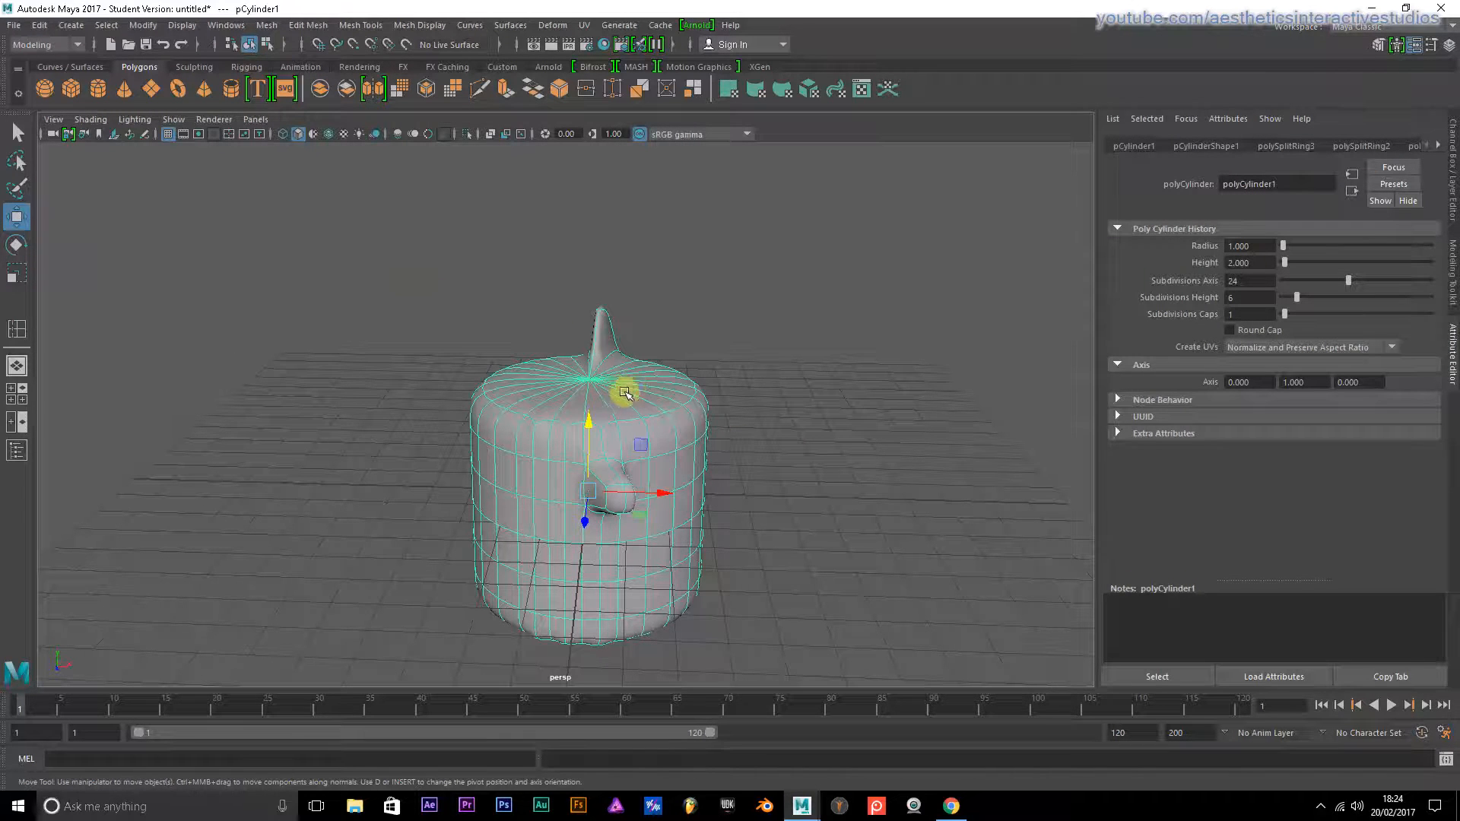
key("1")
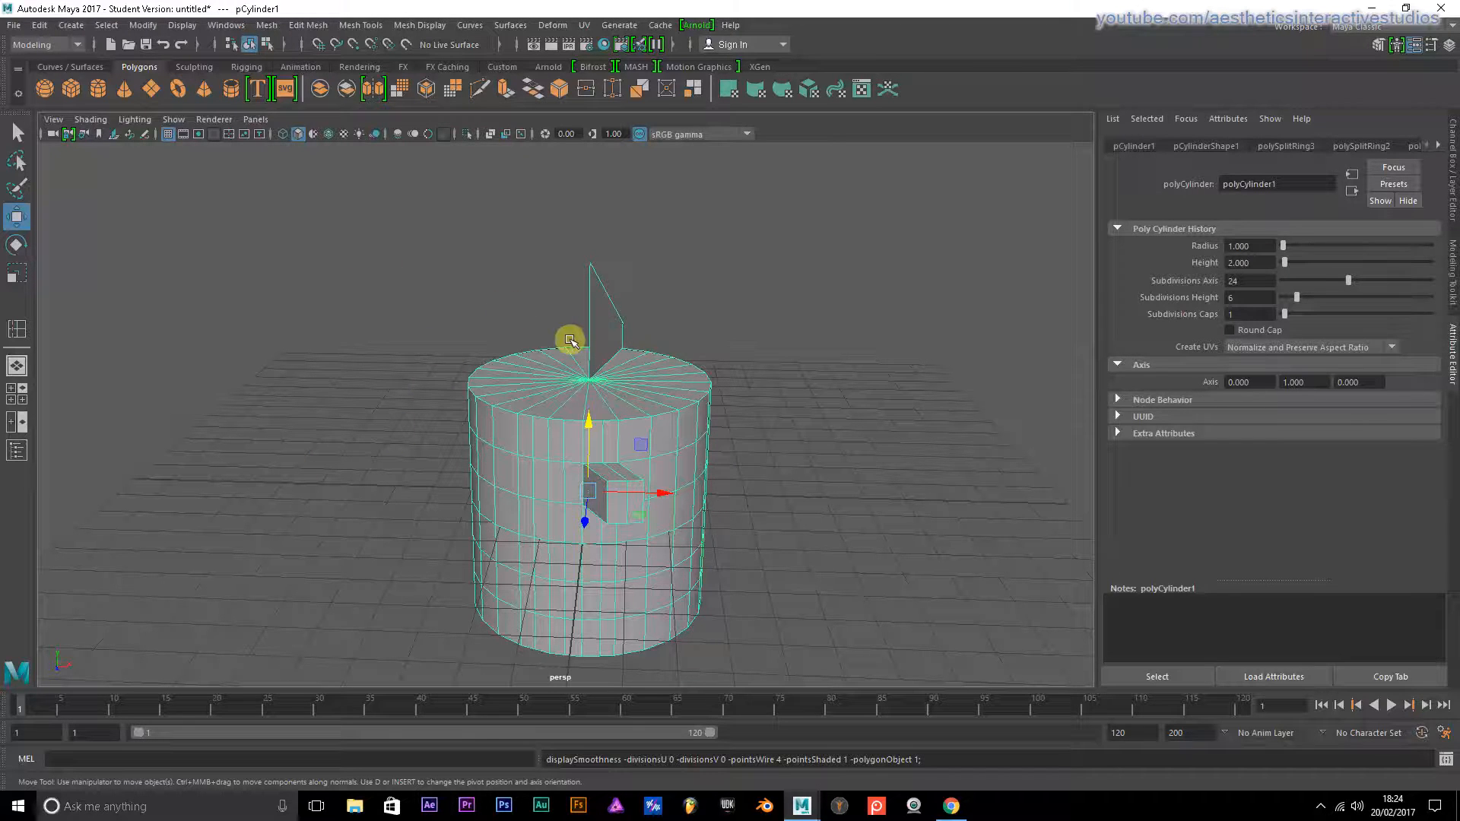
key("3")
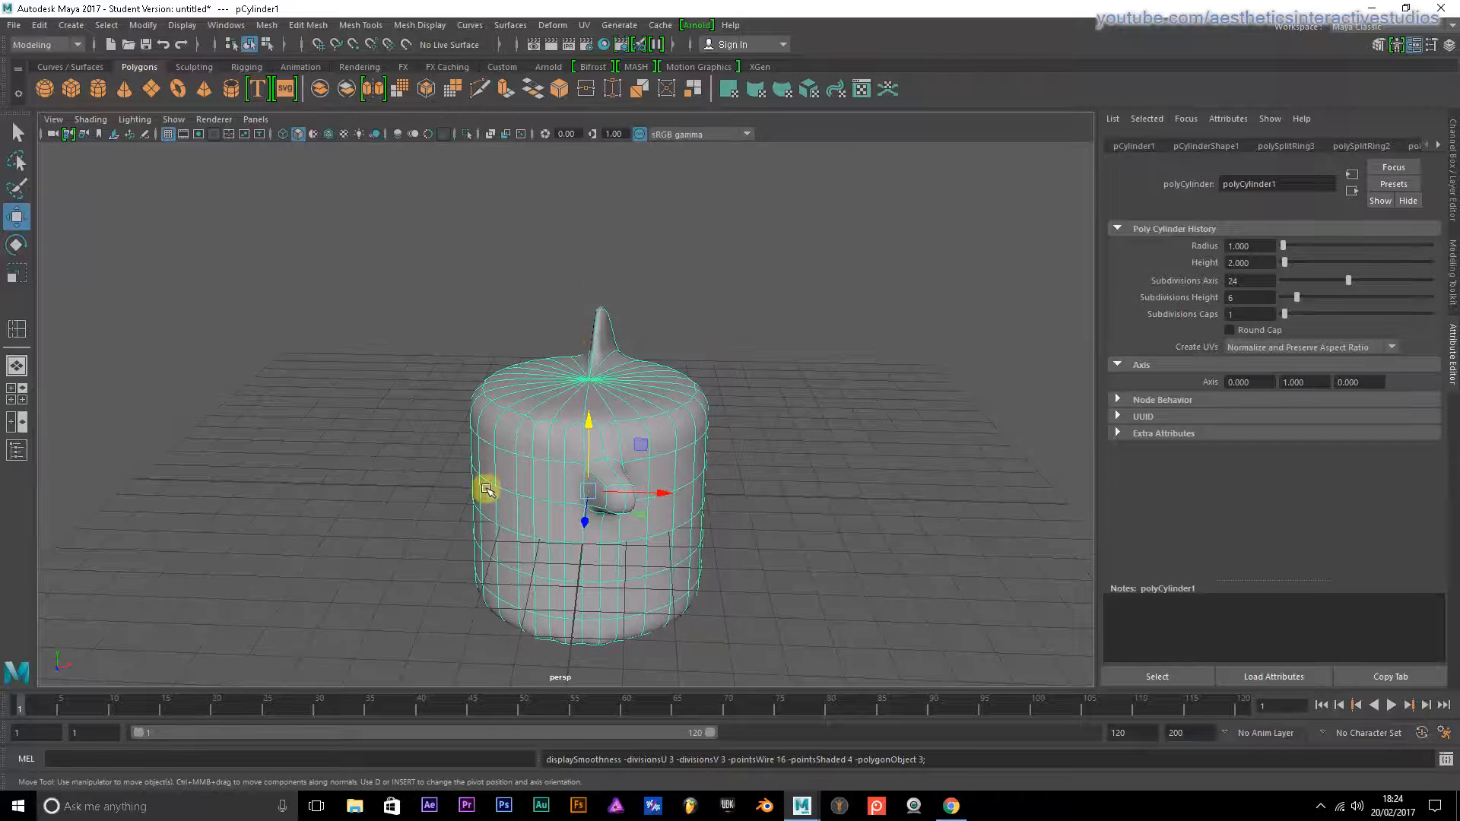
key("1")
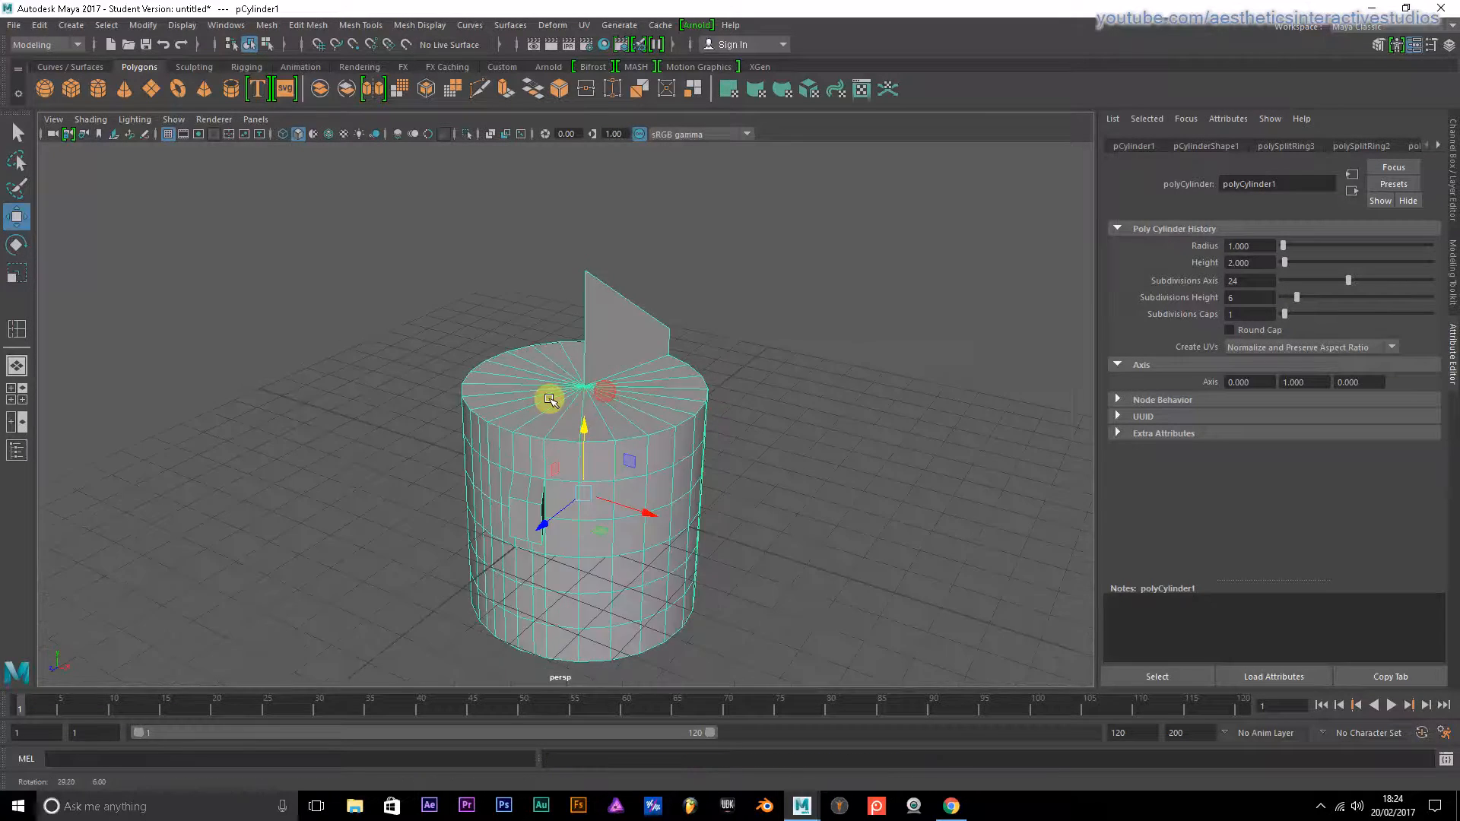
Show the cylinder in wireframe display, deselect it to view the plain wires, and return to shaded display
left_click_drag(597, 390, 547, 400, "alt")
key("5")
key("4")
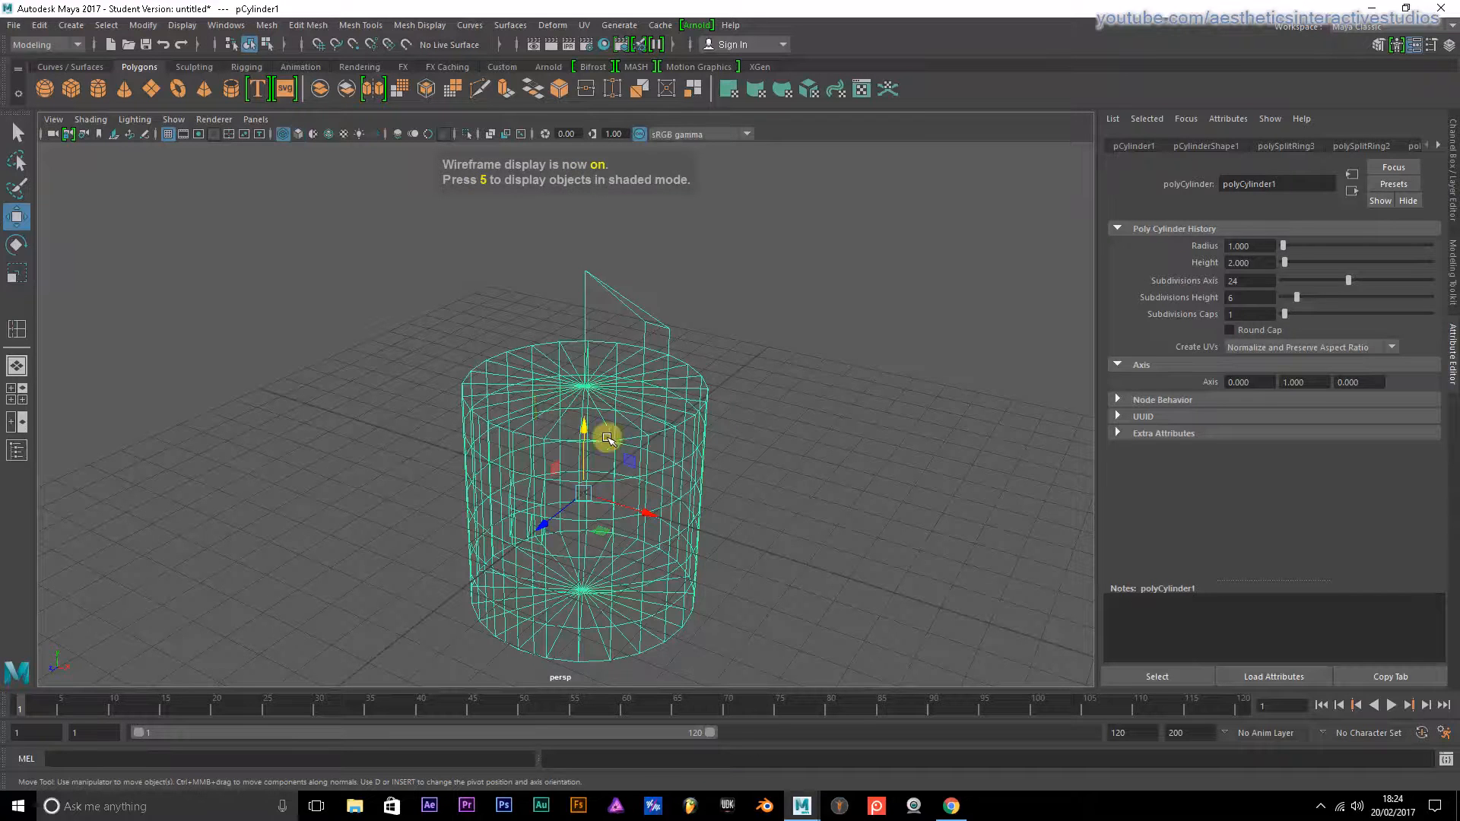
left_click(427, 359)
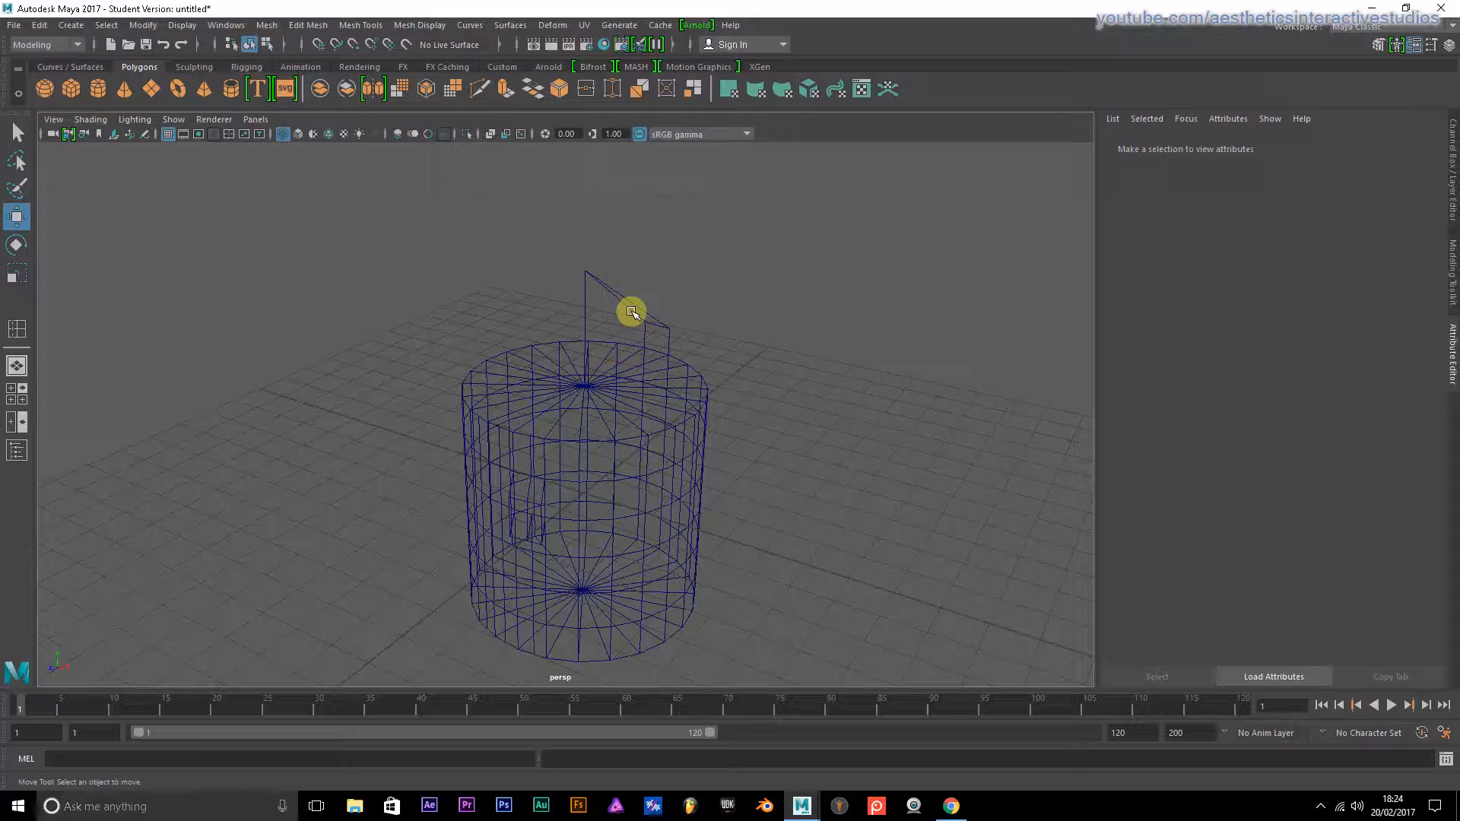
key("5")
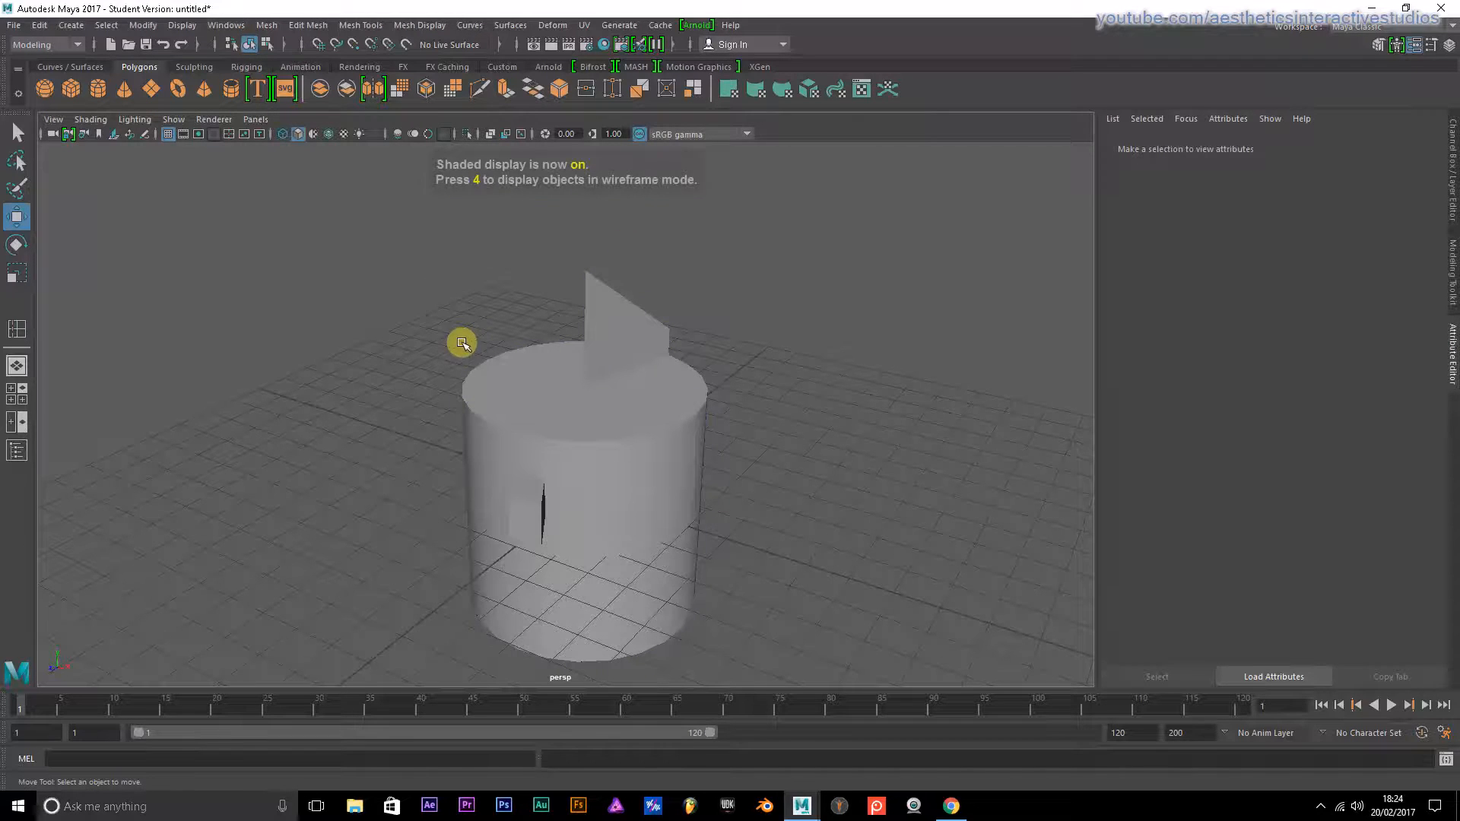
left_click(538, 382)
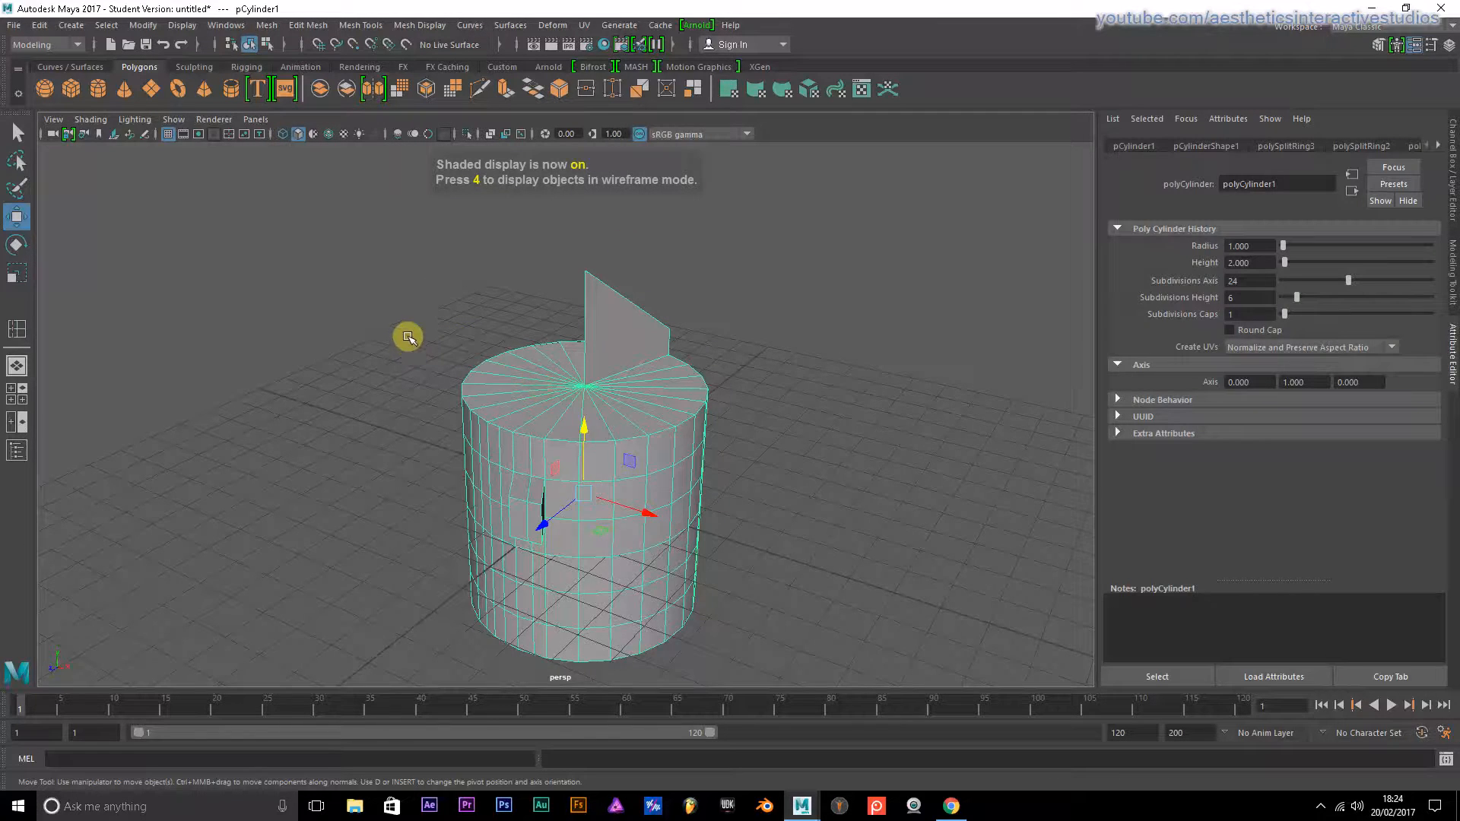
left_click_drag(408, 337, 446, 355, "alt")
left_click(428, 345)
left_click_drag(628, 301, 426, 378, "alt")
left_click_drag(442, 411, 590, 381, "alt")
scroll(590, 383, "up", 3)
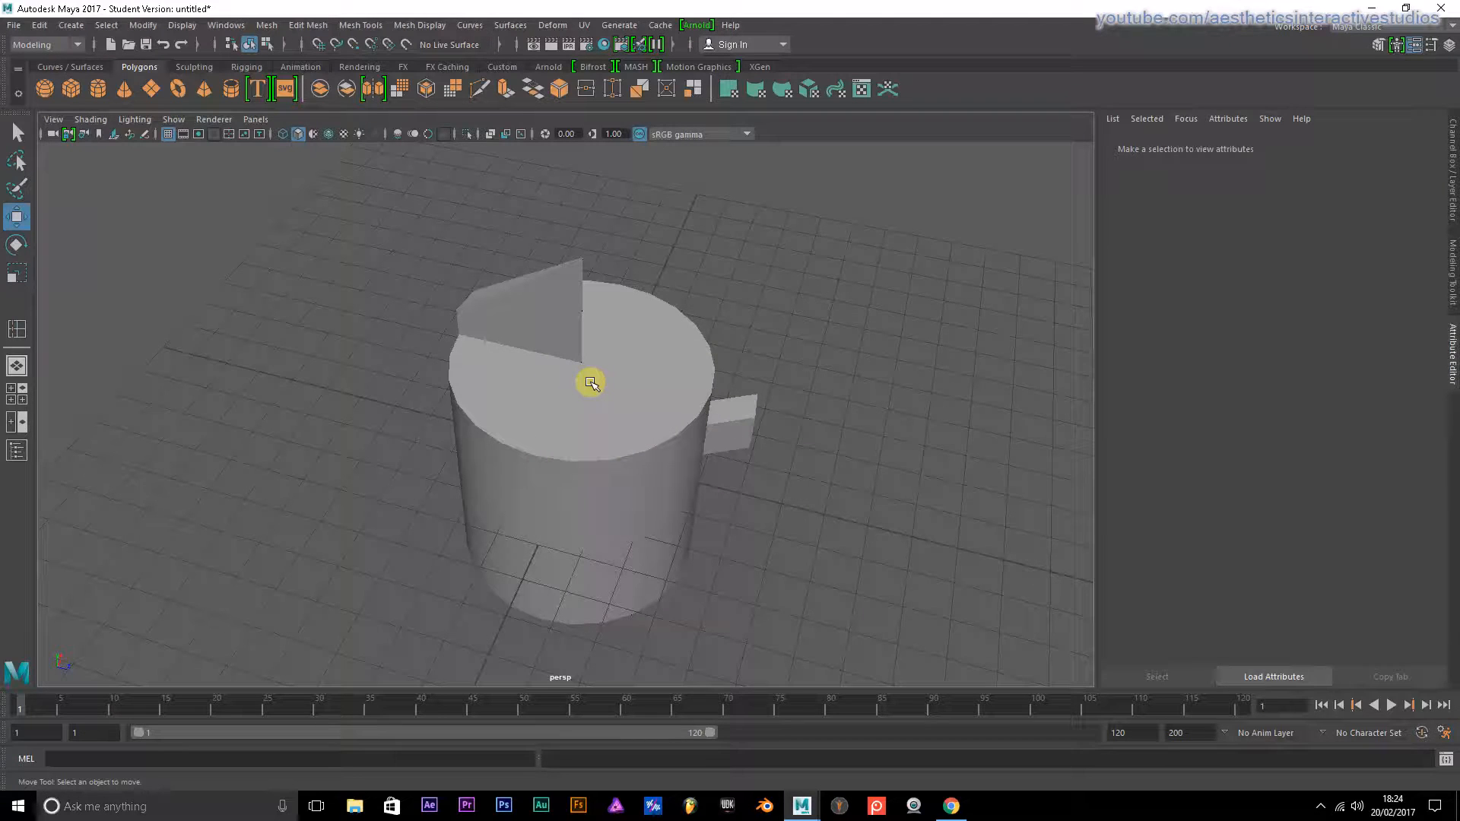